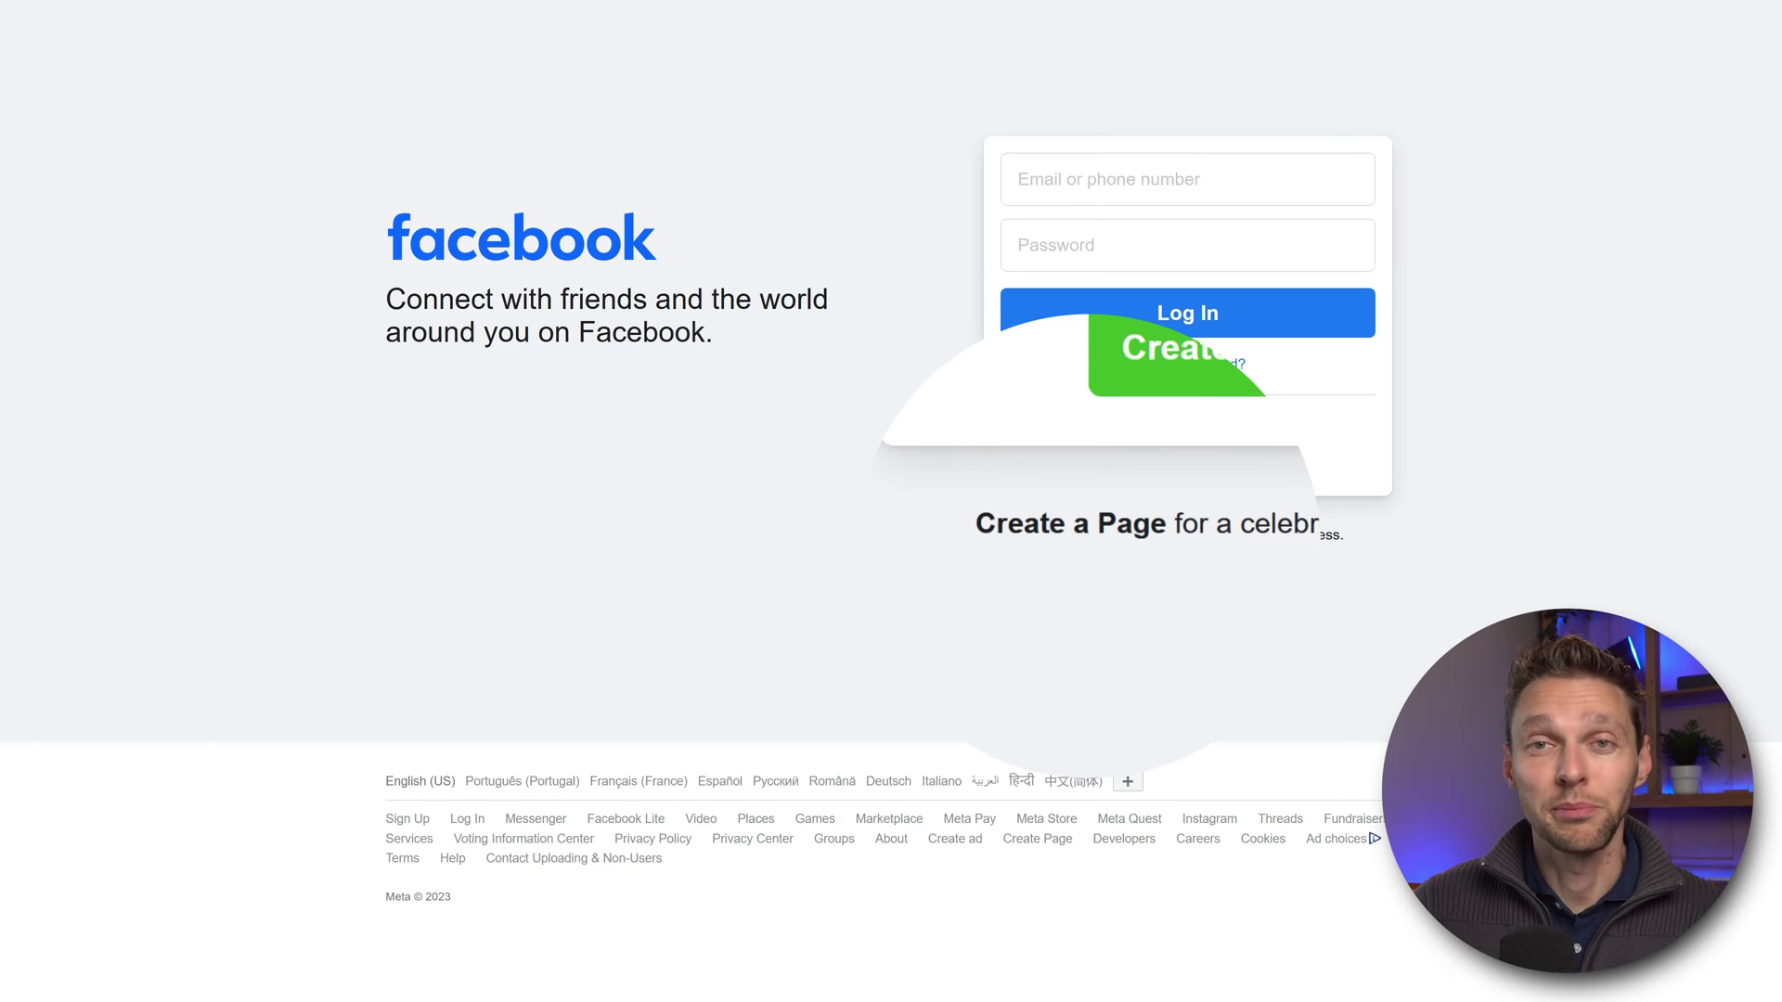
- Start creating a new Facebook Page from the login screen
{"action": "left_click", "coordinate": [1059, 534]}
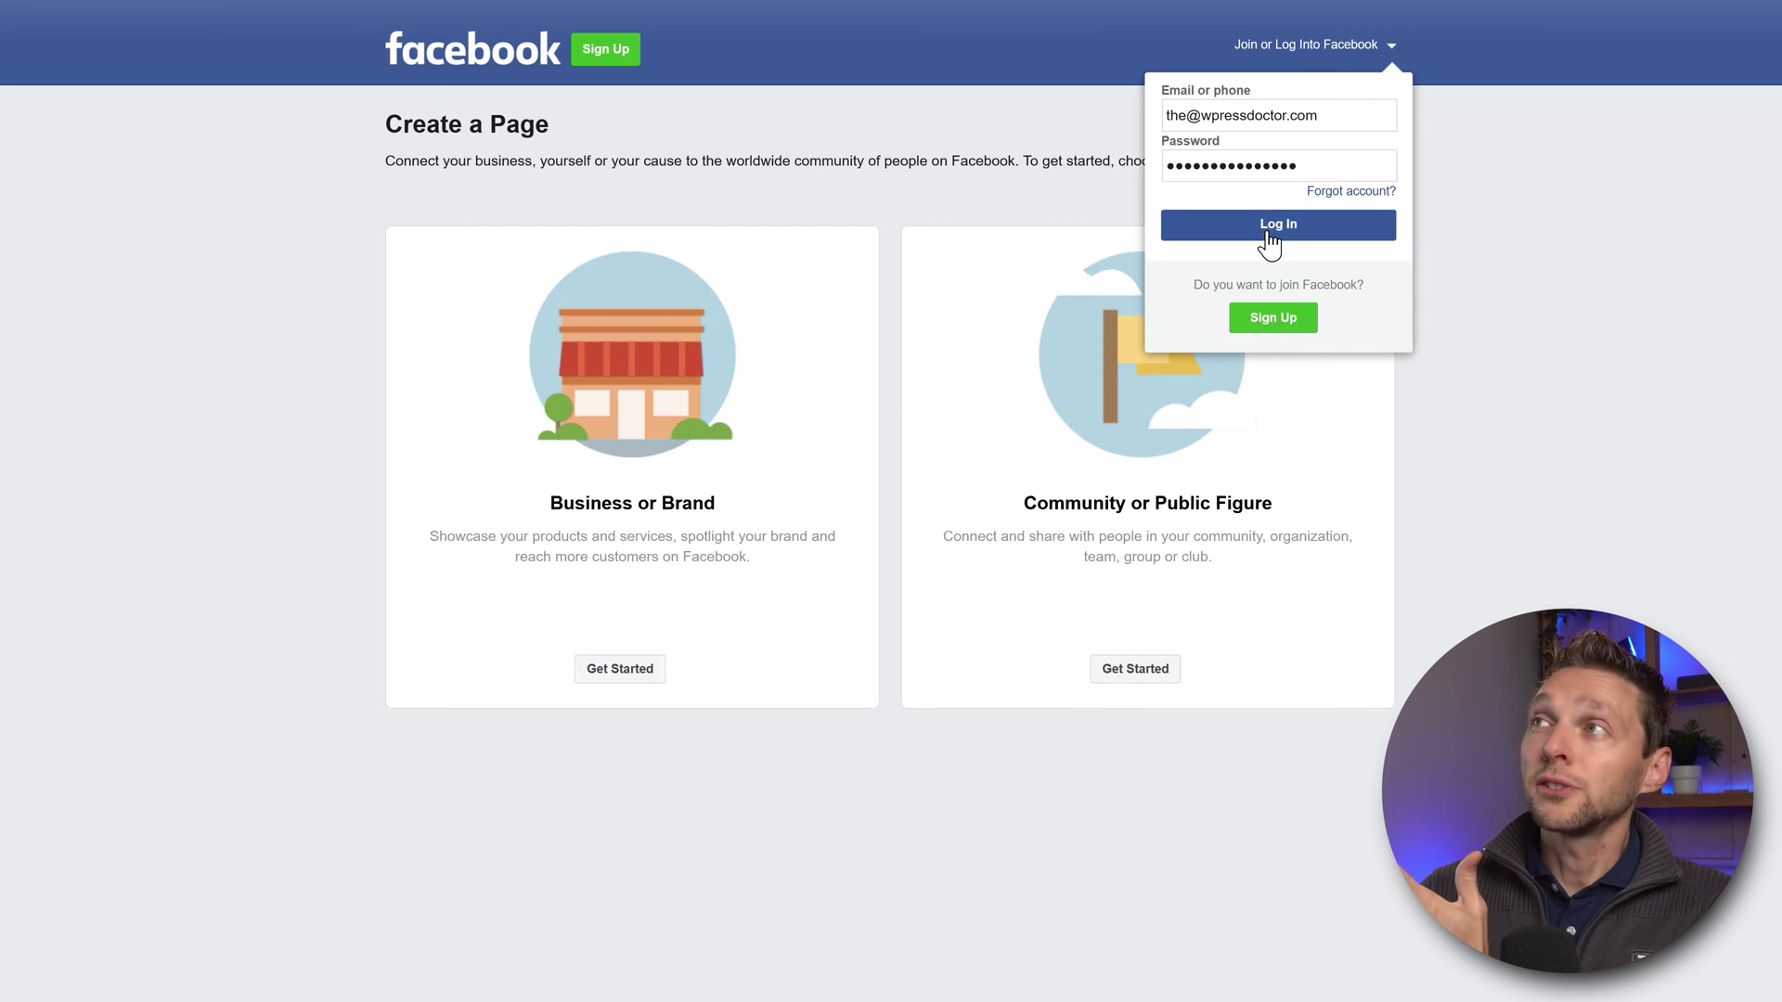
- Log in and enter 'Water Slide Inc.' as the new Page's name
{"action": "left_click", "coordinate": [1279, 232]}
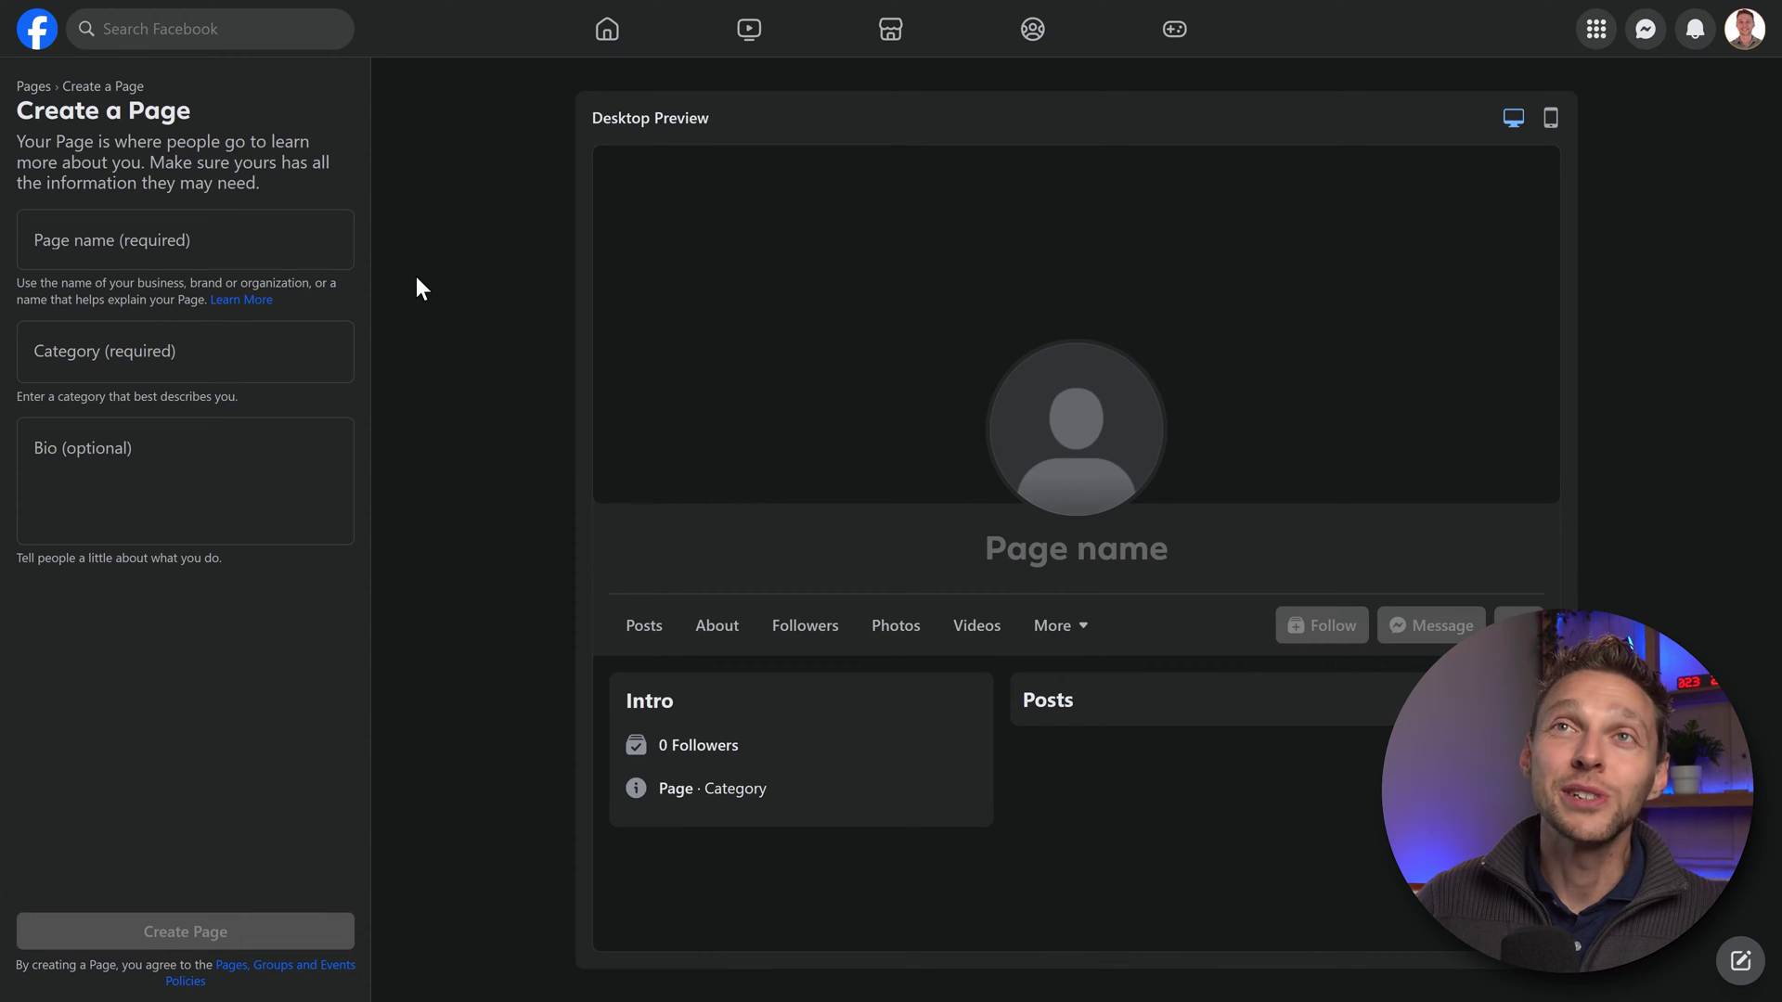
{"action": "left_click", "coordinate": [85, 249]}
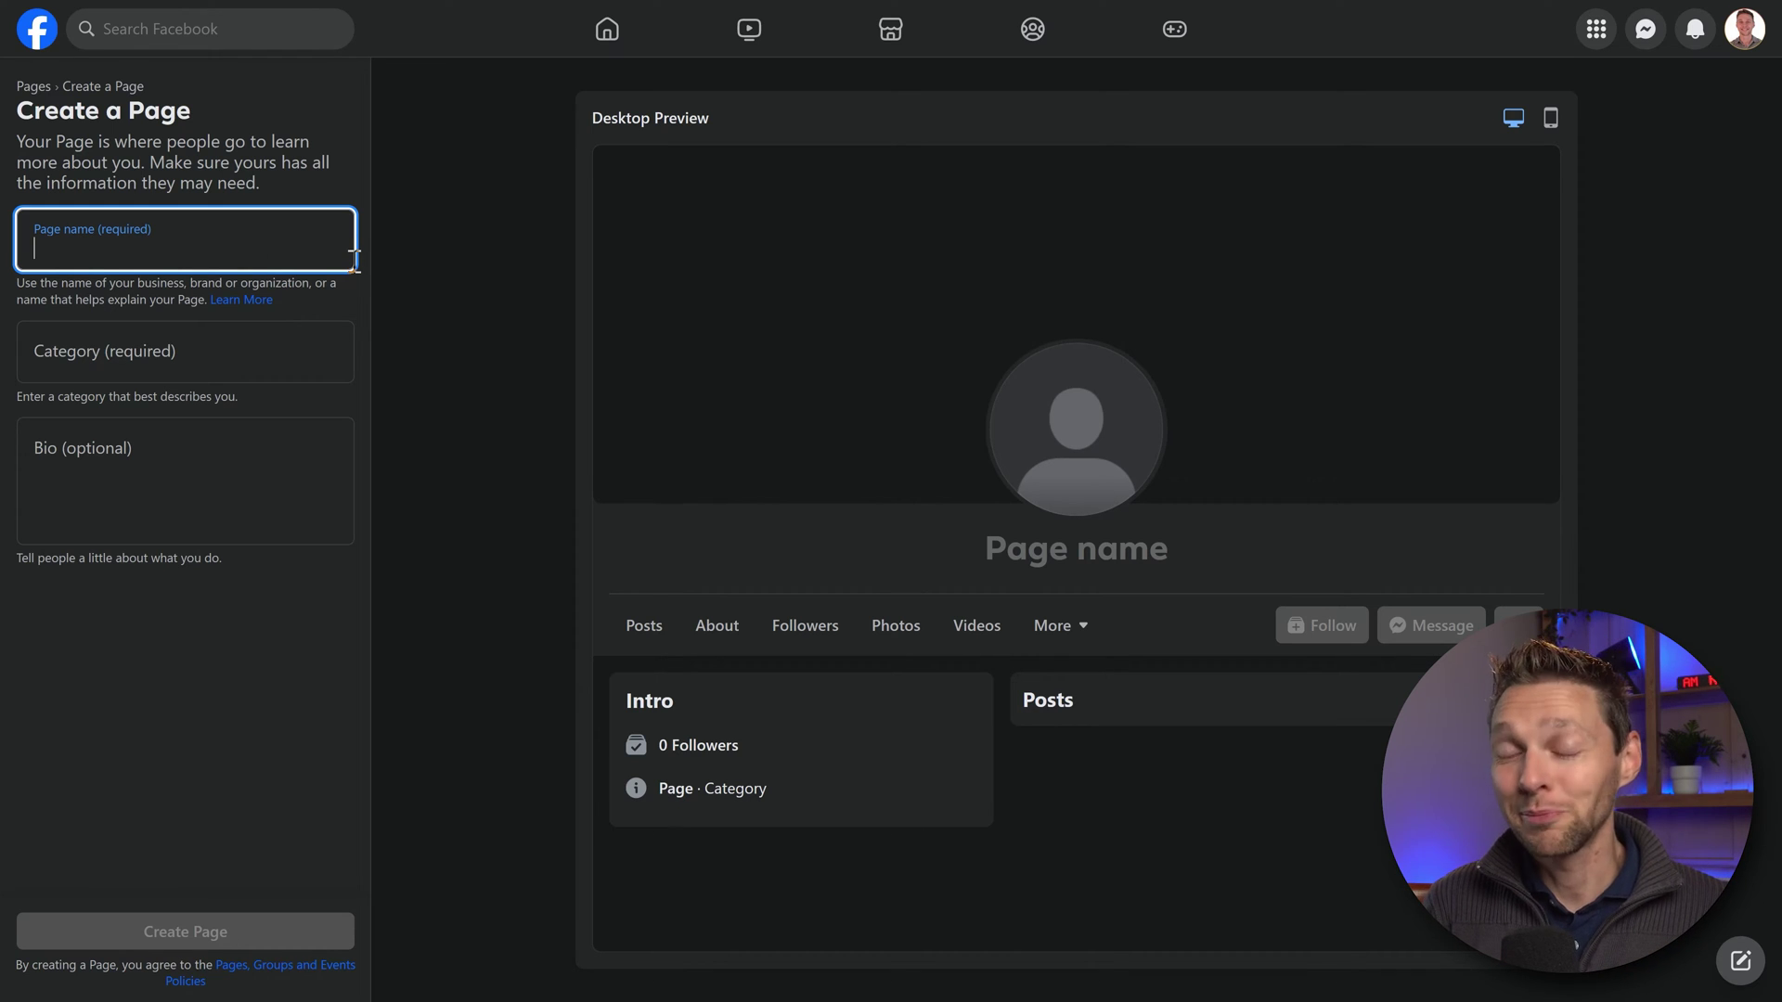
{"action": "type", "text": "Water Slide Inc."}
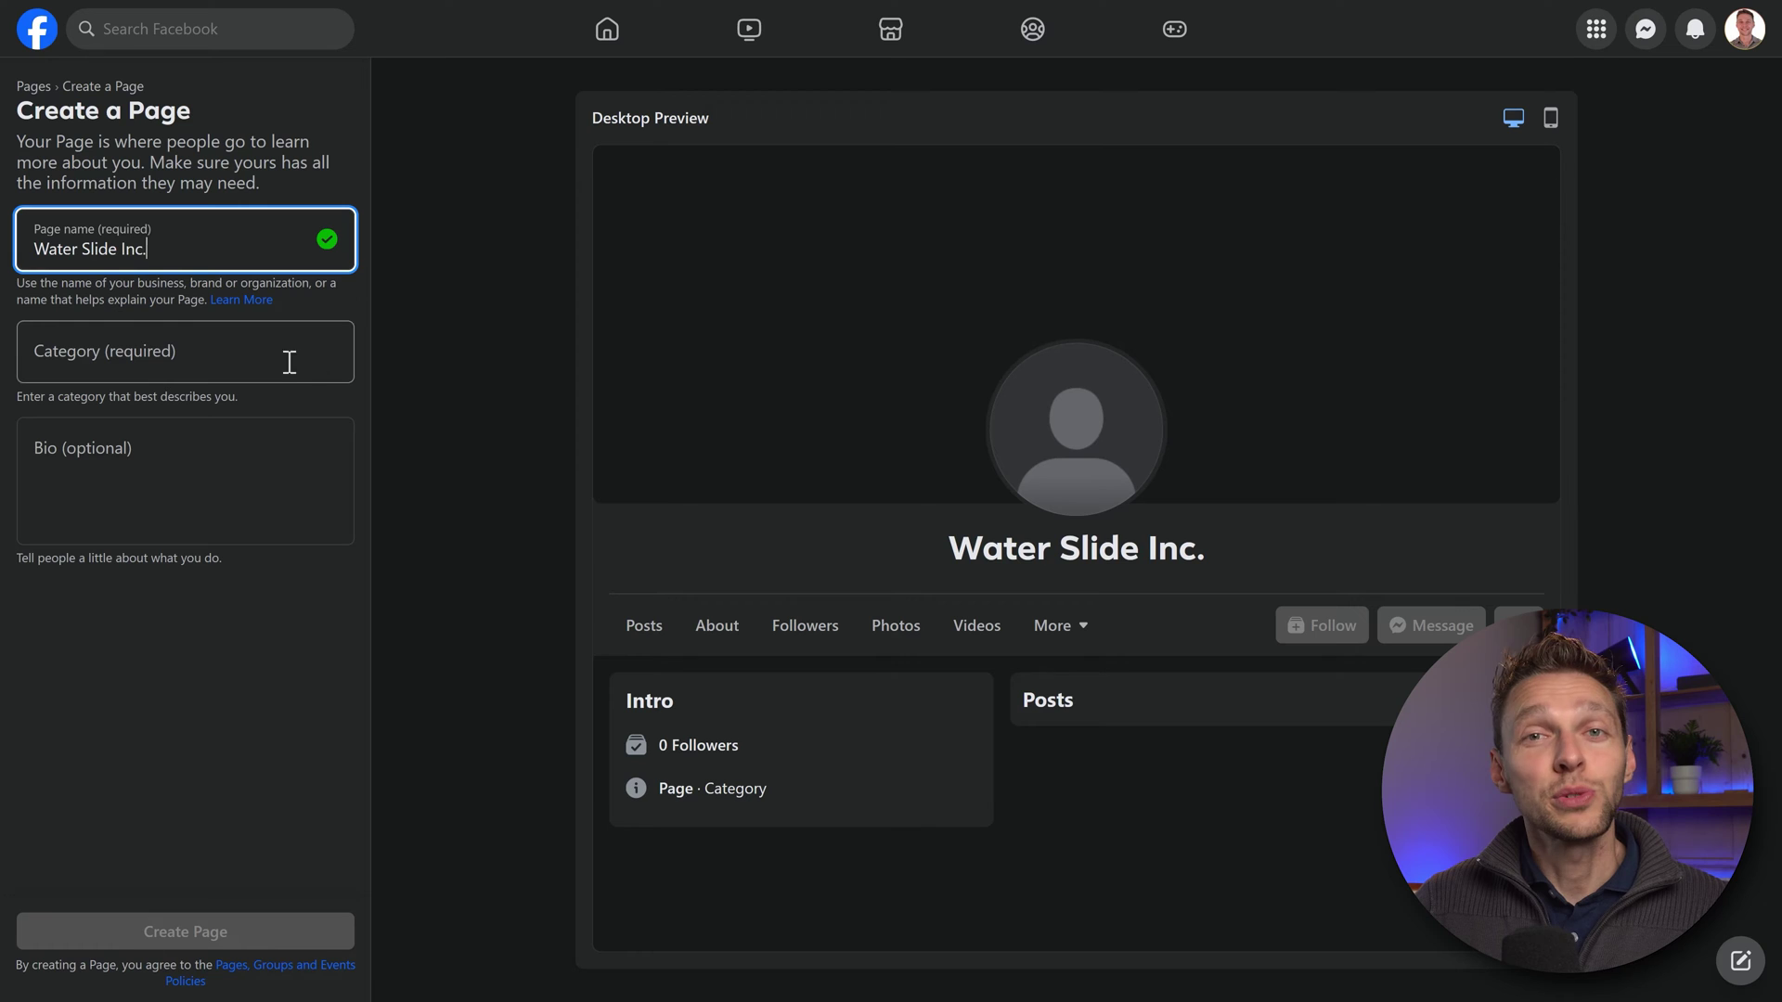
- Search the category list and assign Engineering Service and Water Park to the Page
{"action": "left_click", "coordinate": [120, 357]}
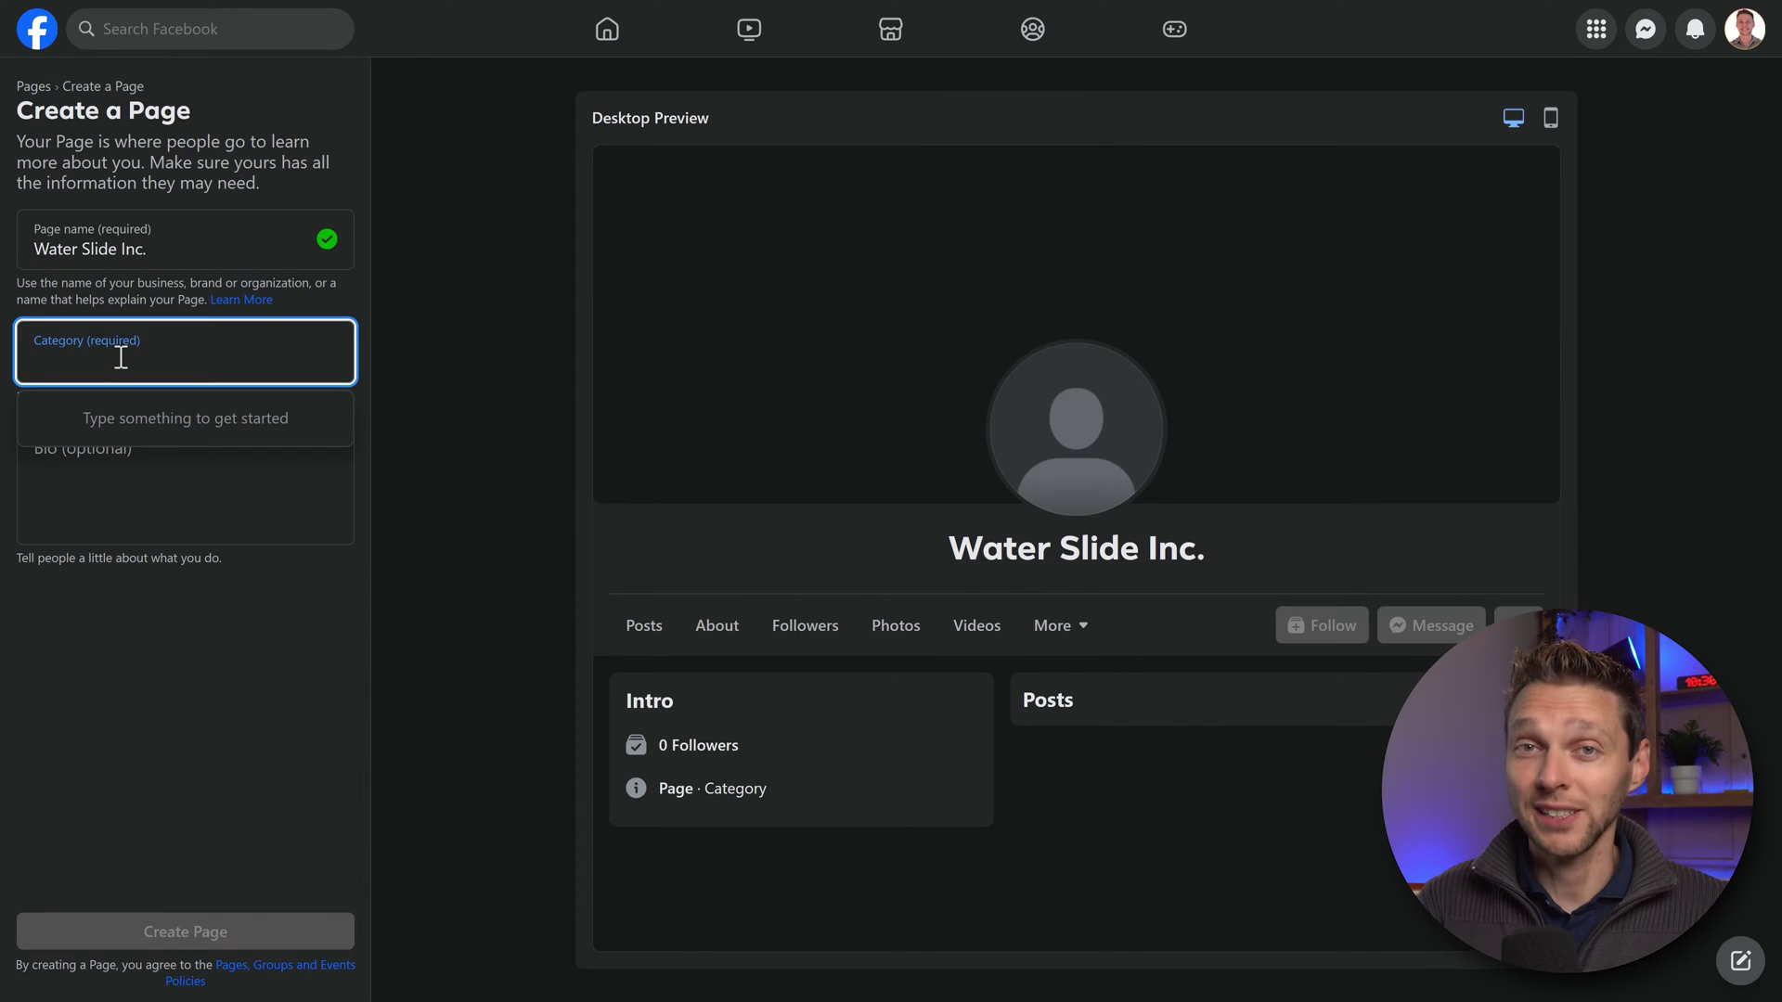
{"action": "type", "text": "Construc"}
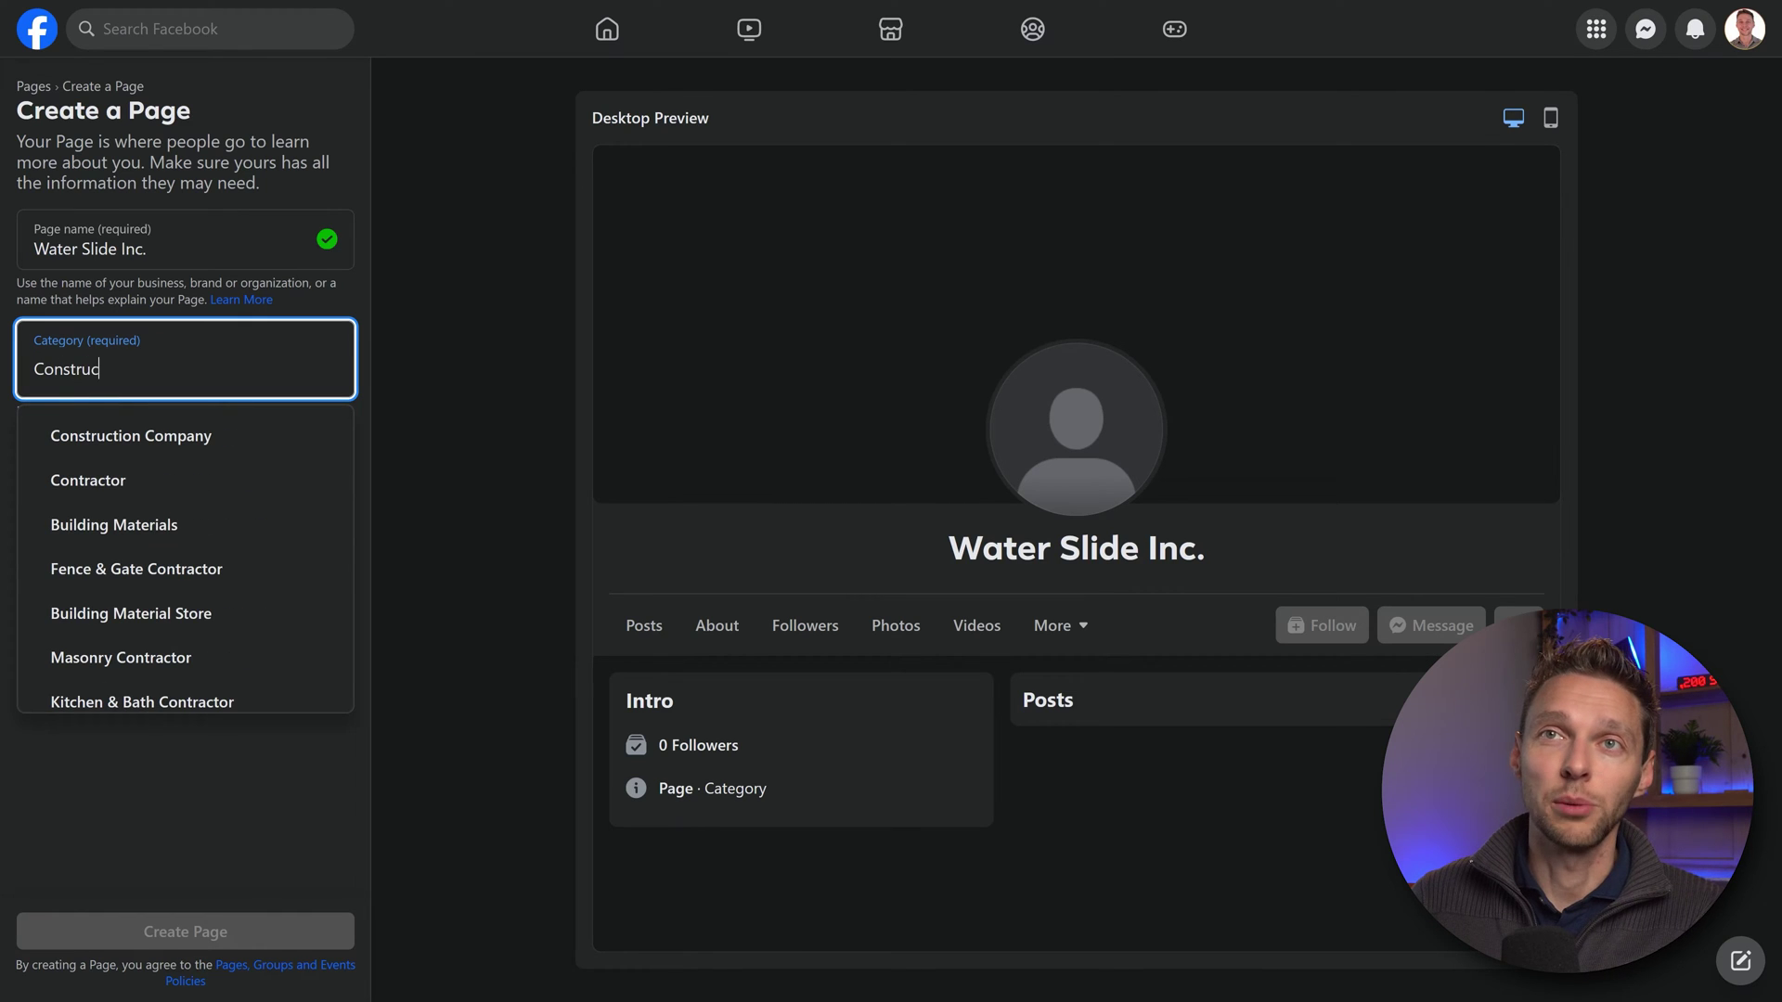
{"action": "key", "text": "ctrl+a"}
{"action": "type", "text": "Engin"}
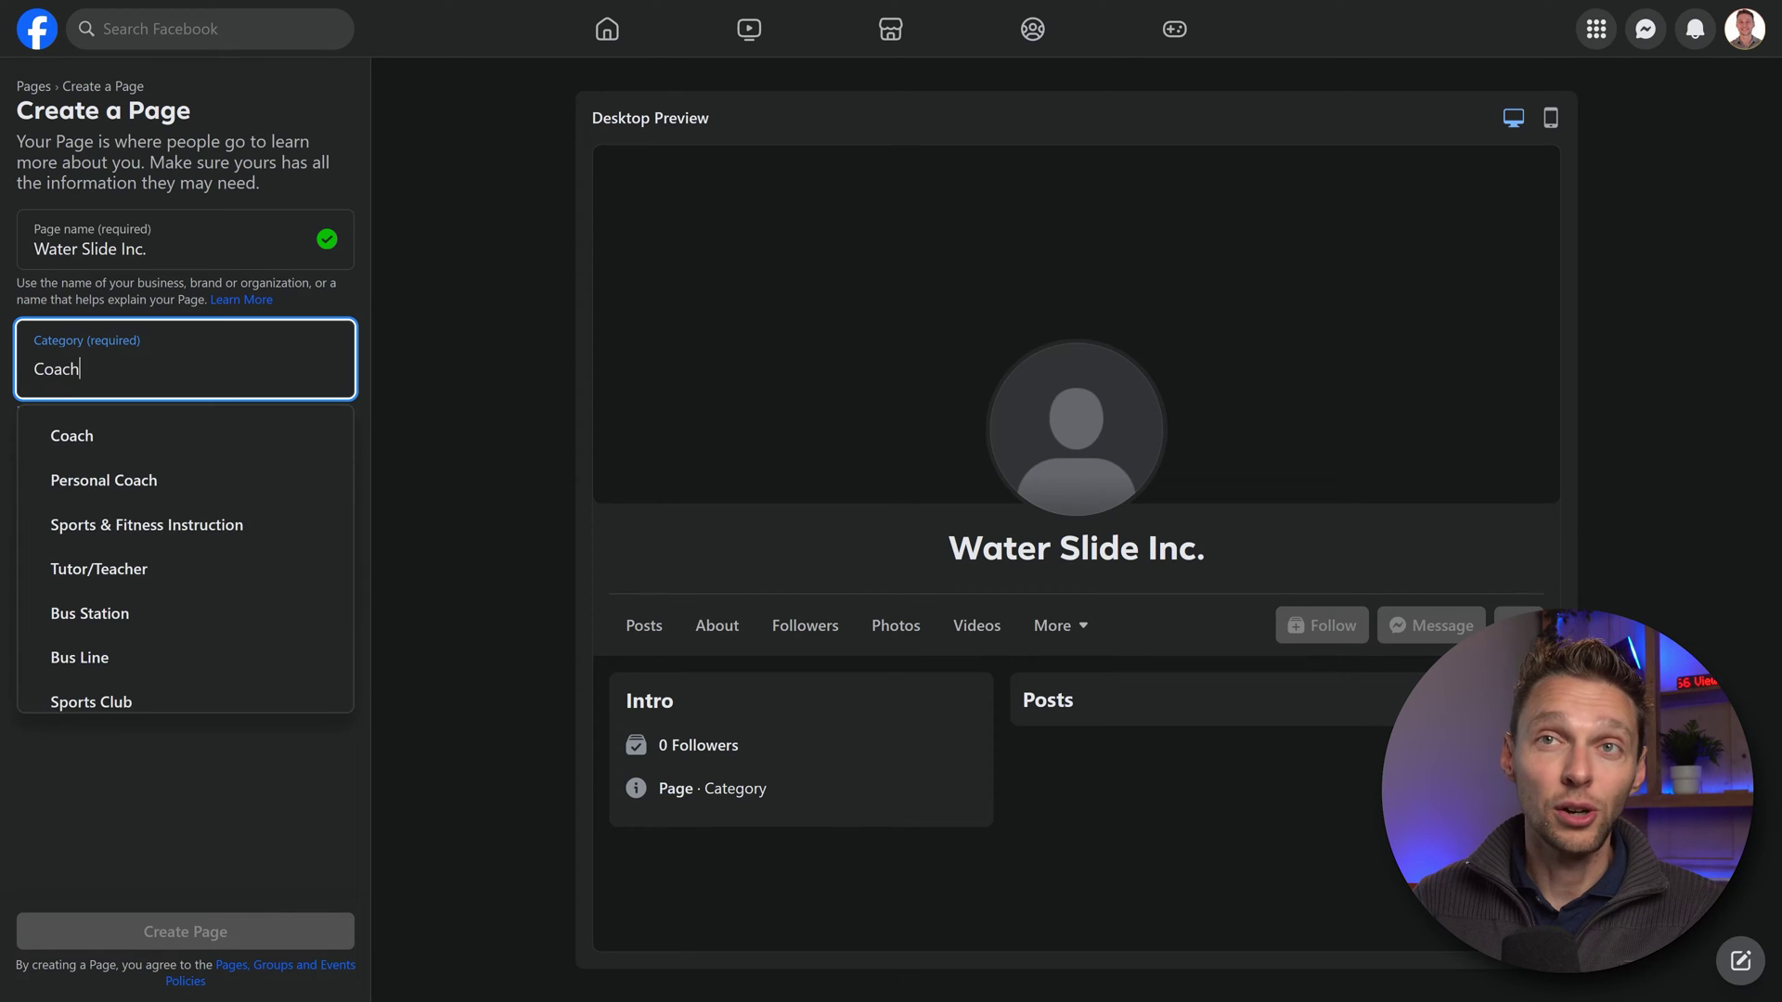
{"action": "key", "text": "ctrl+a"}
{"action": "type", "text": "Police"}
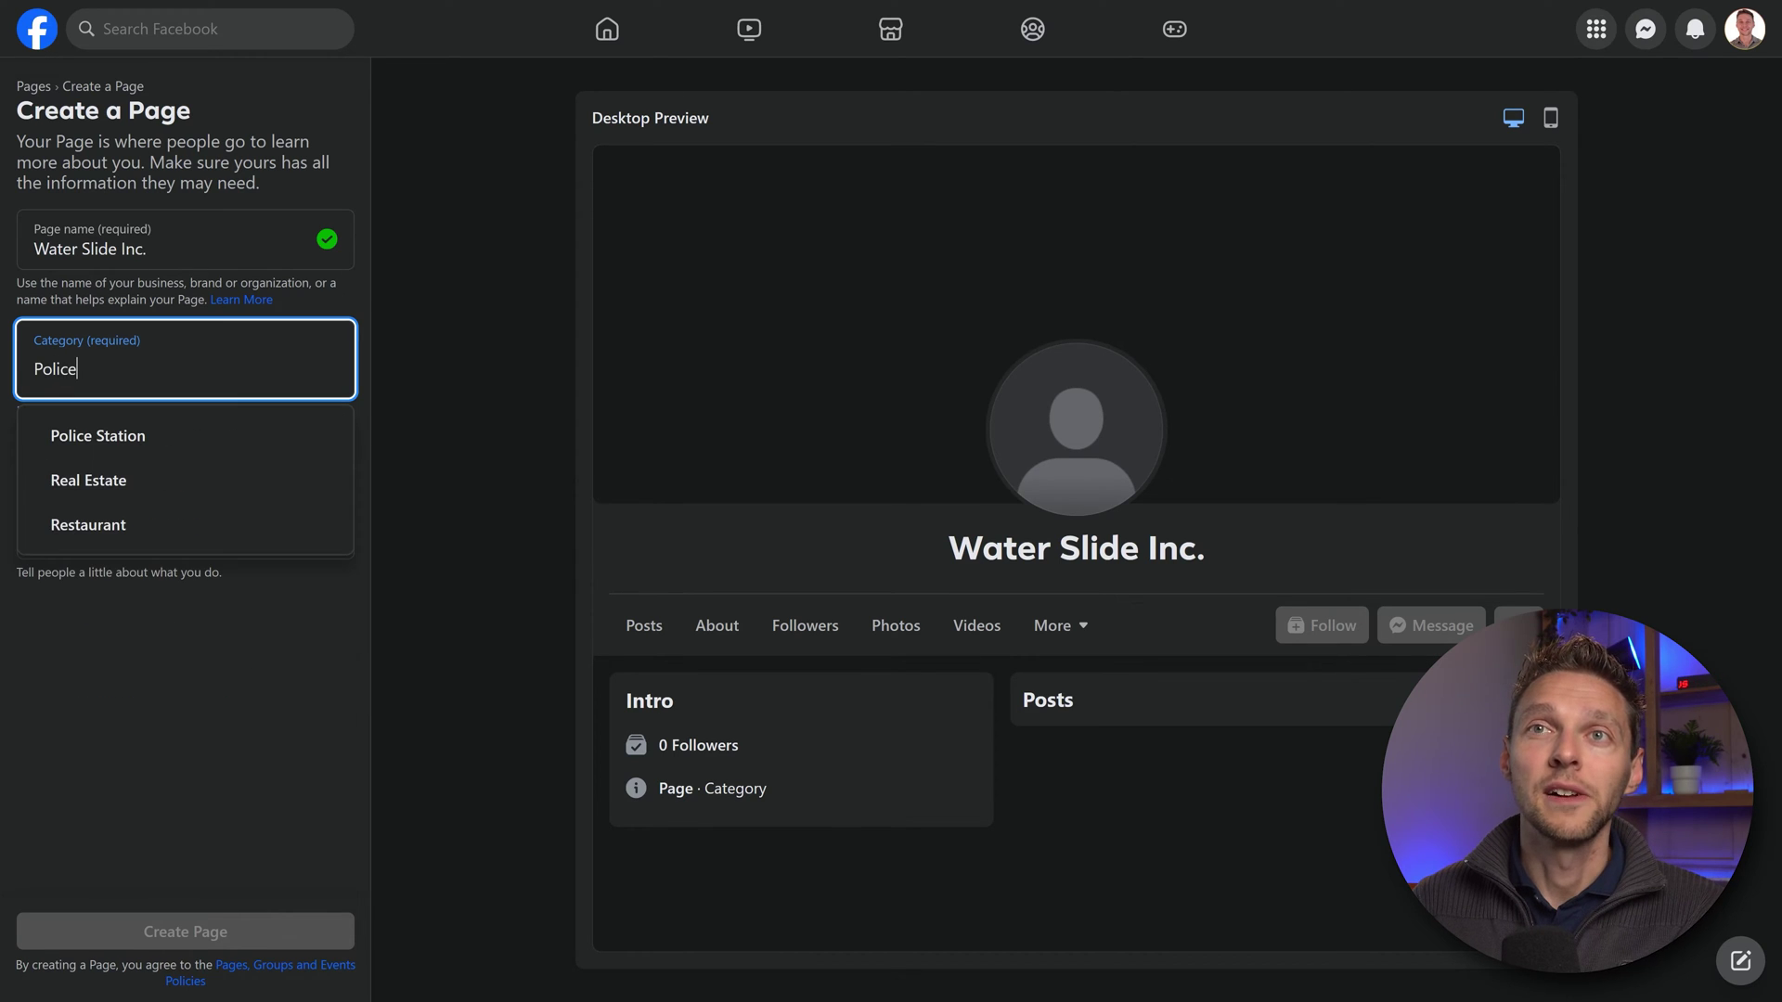
{"action": "key", "text": "ctrl+a"}
{"action": "type", "text": "Broker"}
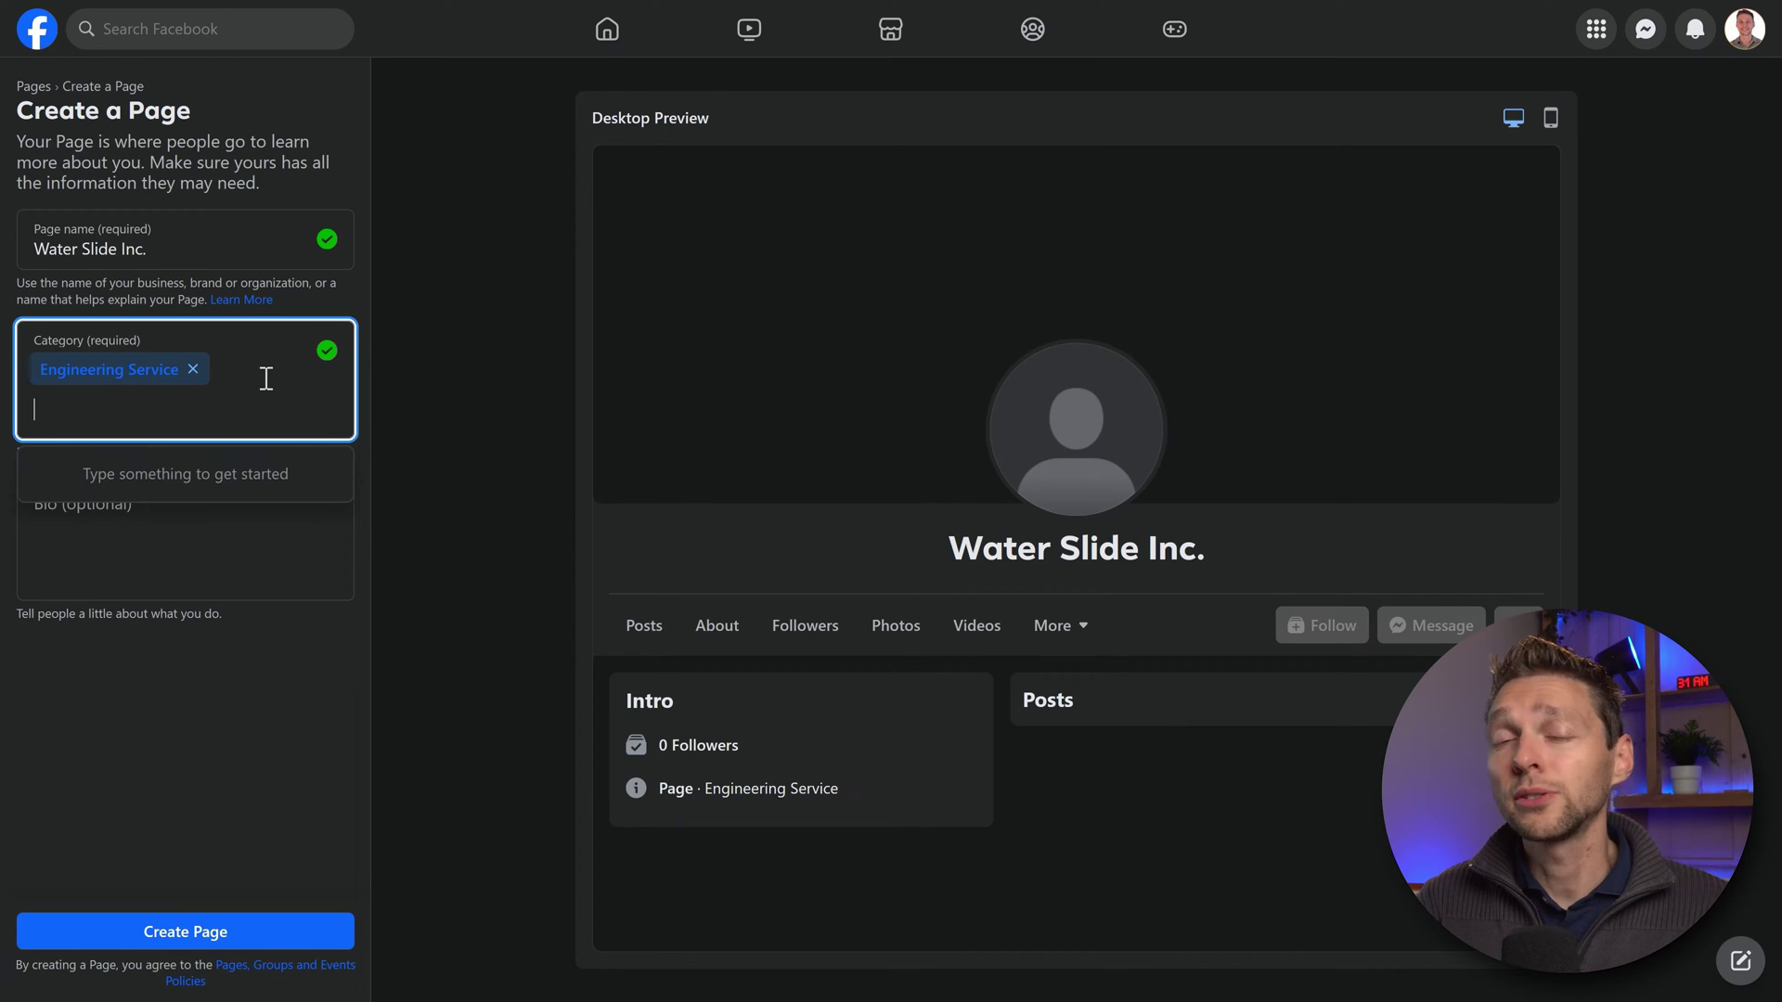
{"action": "type", "text": "wa"}
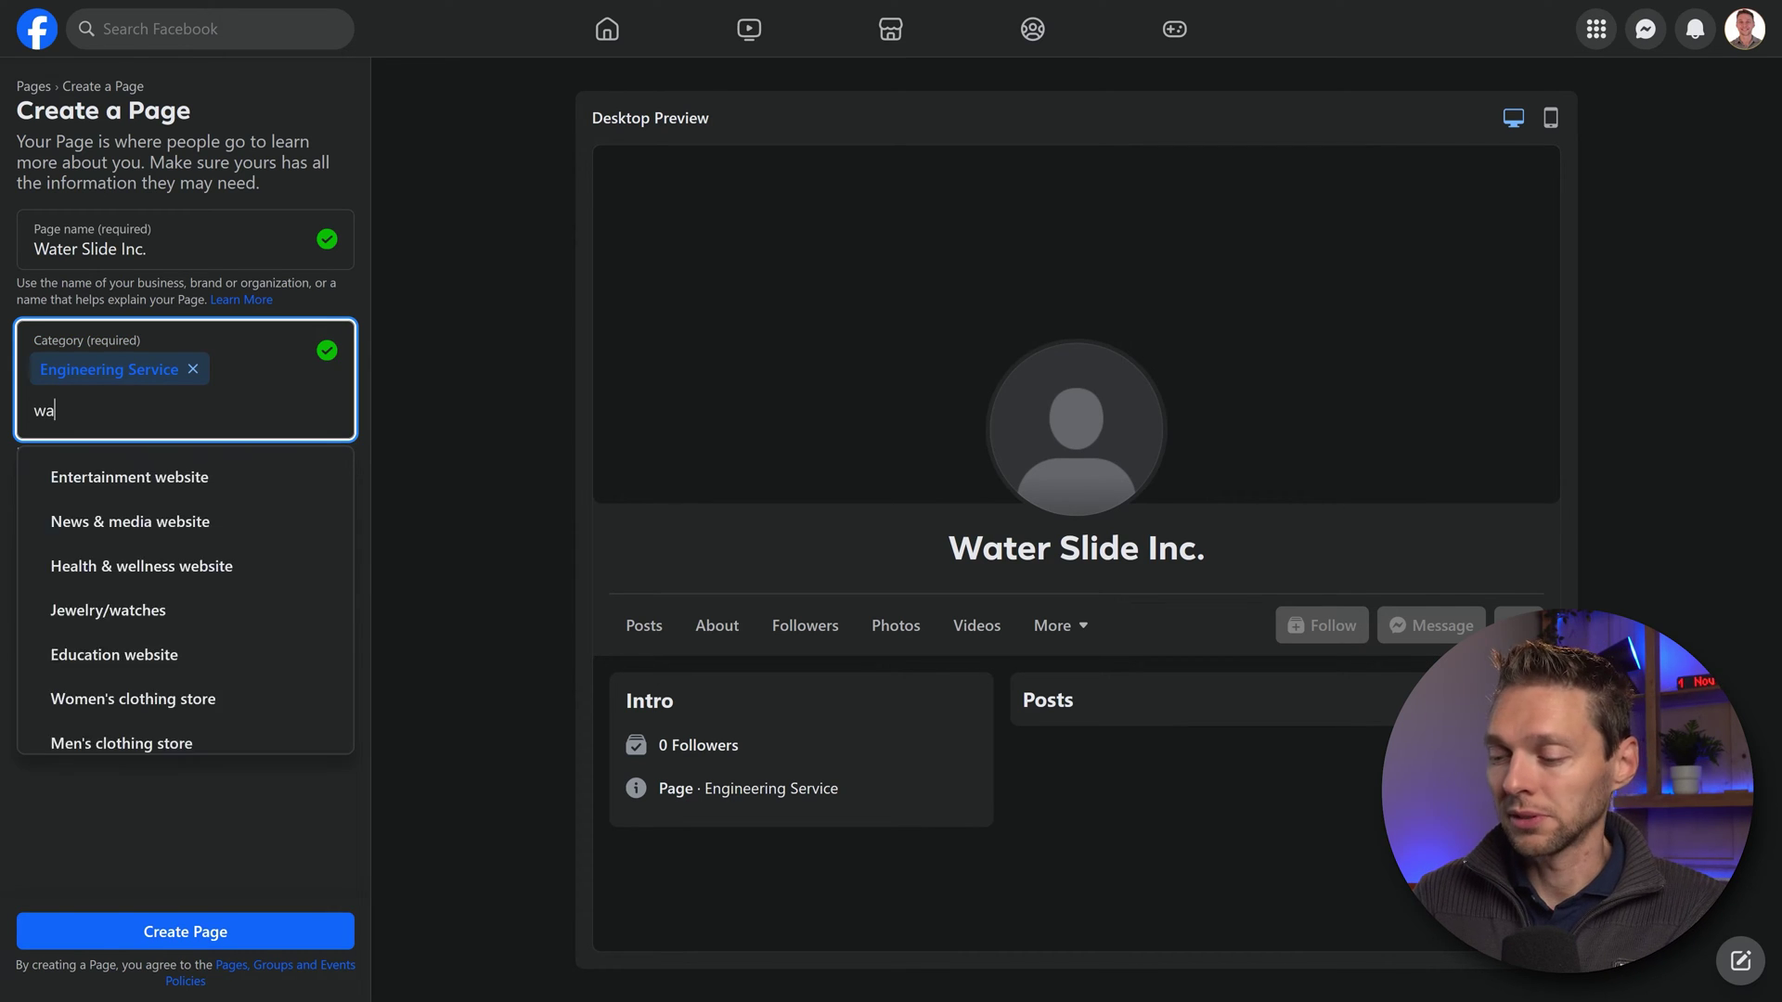
{"action": "type", "text": "ter park"}
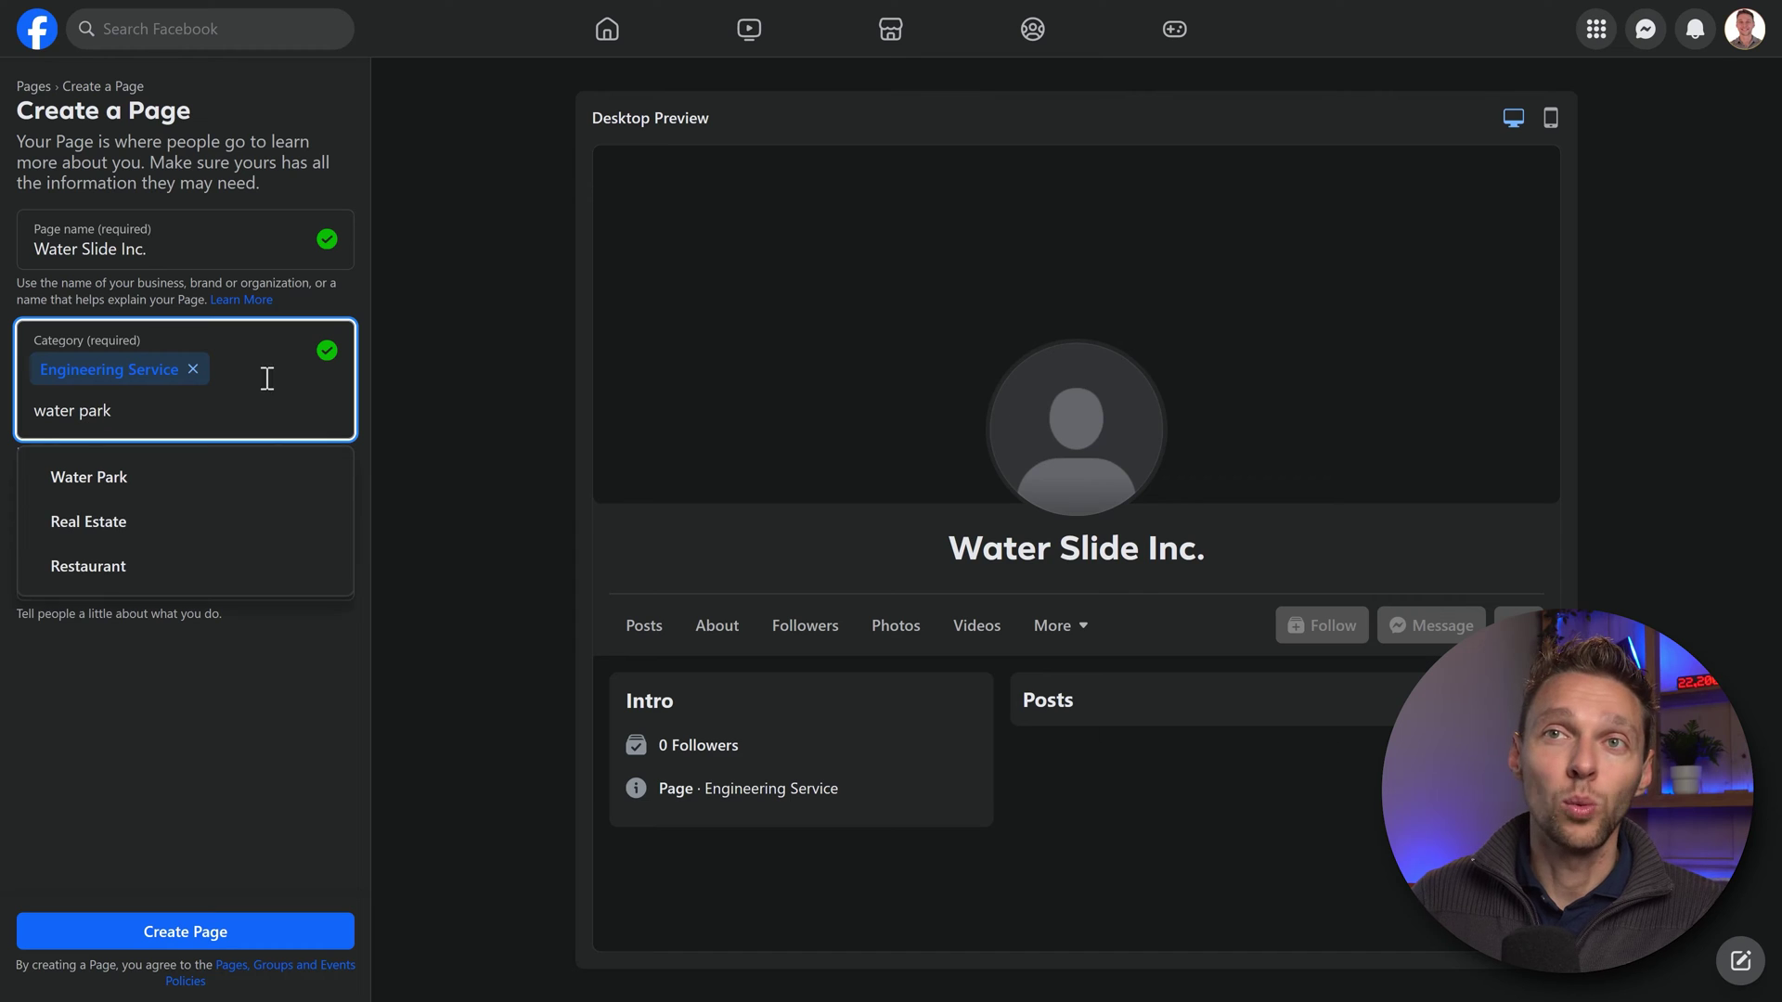
{"action": "left_click", "coordinate": [147, 477]}
{"action": "left_click", "coordinate": [271, 408]}
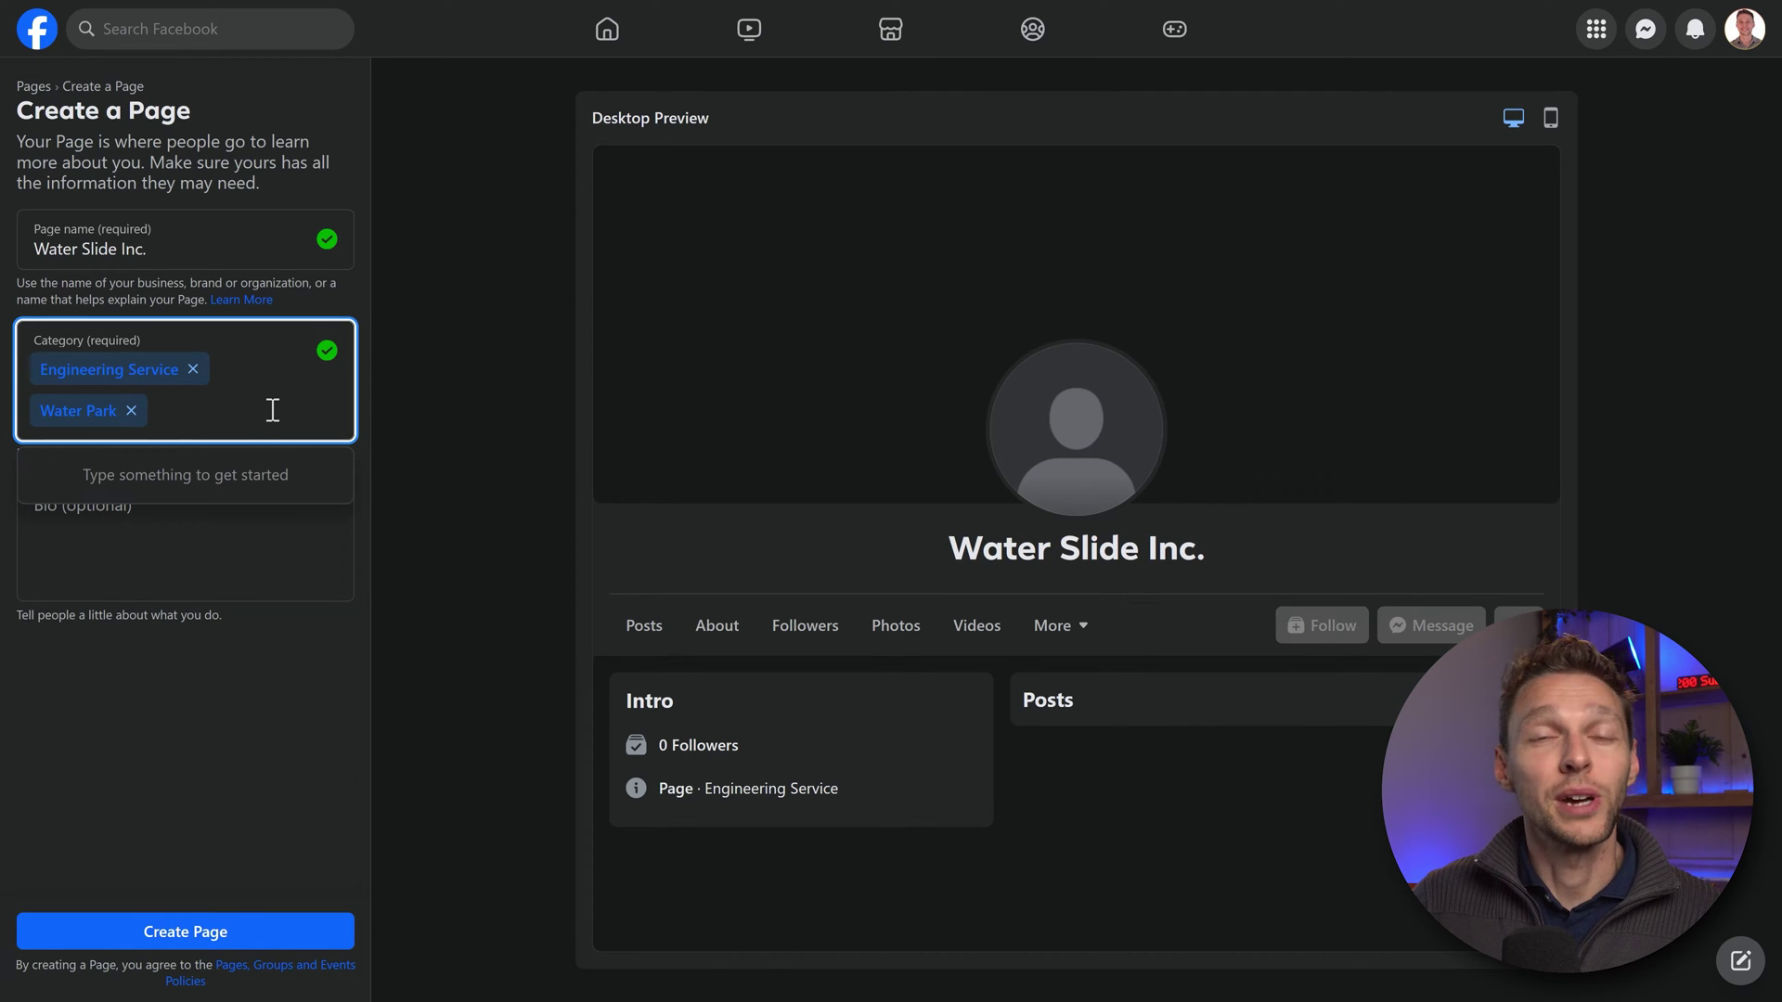
{"action": "left_click", "coordinate": [151, 534]}
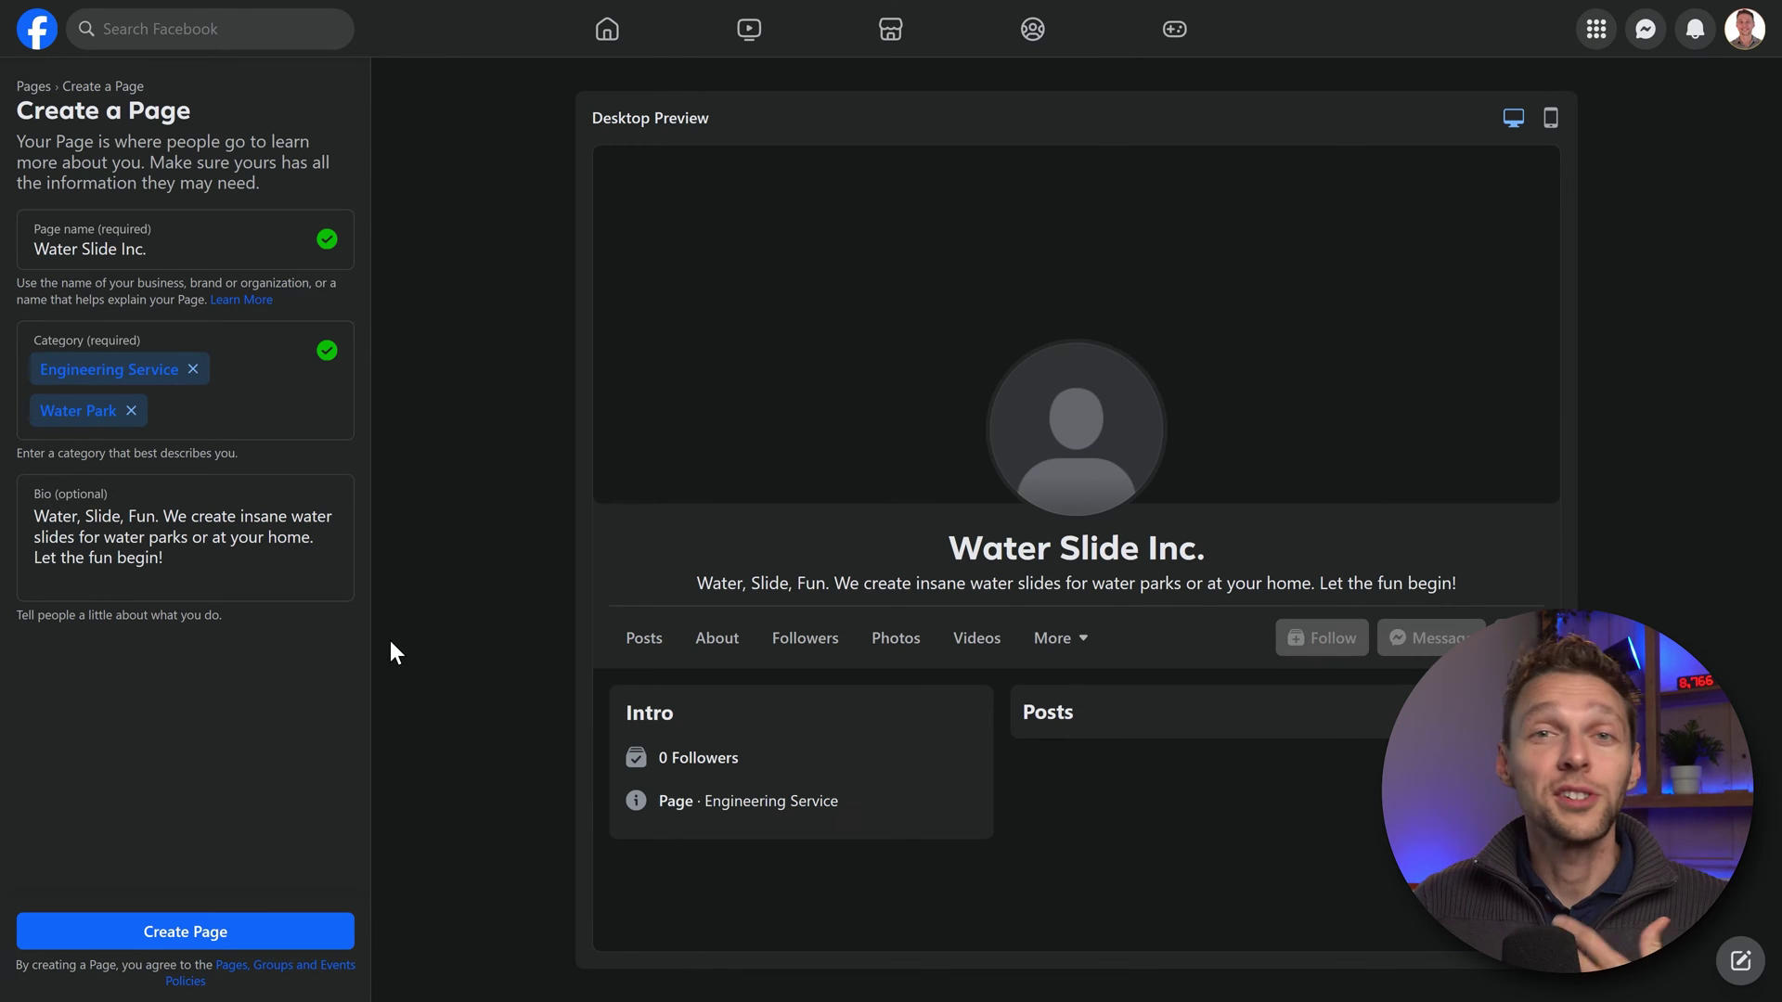
- Finish the bio about insane water slides and create the Page
{"action": "key", "text": "Tab"}
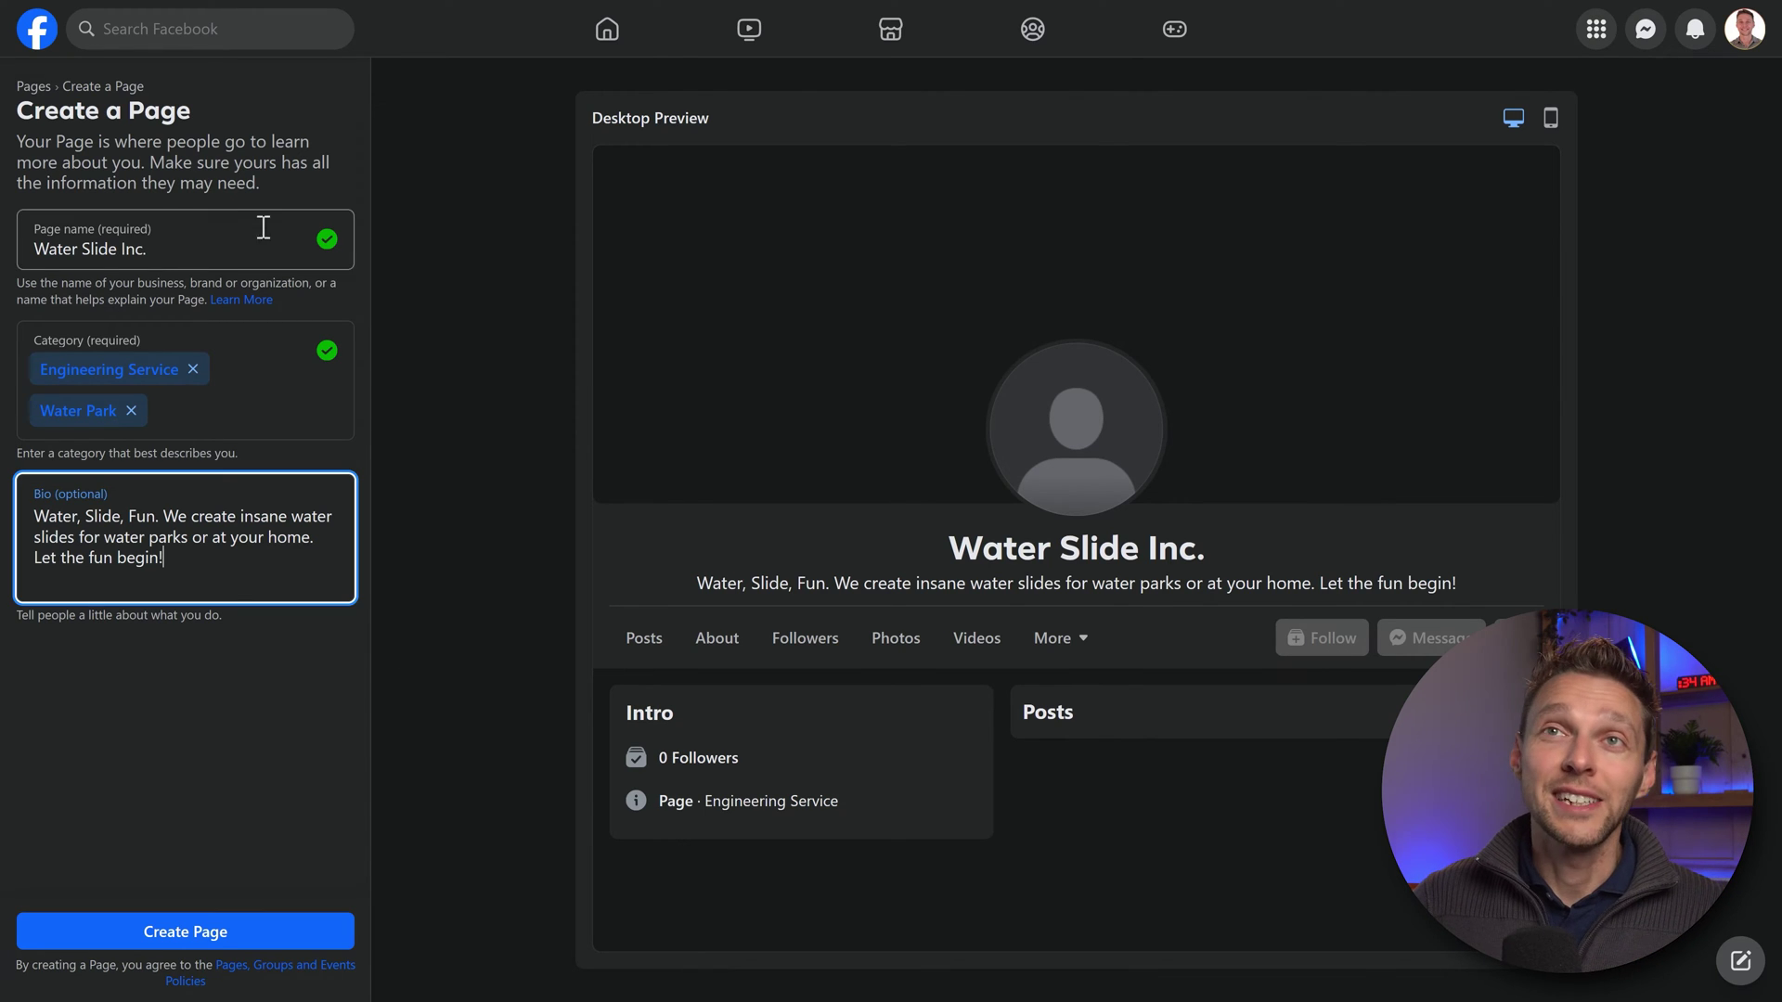
{"action": "left_click", "coordinate": [319, 716]}
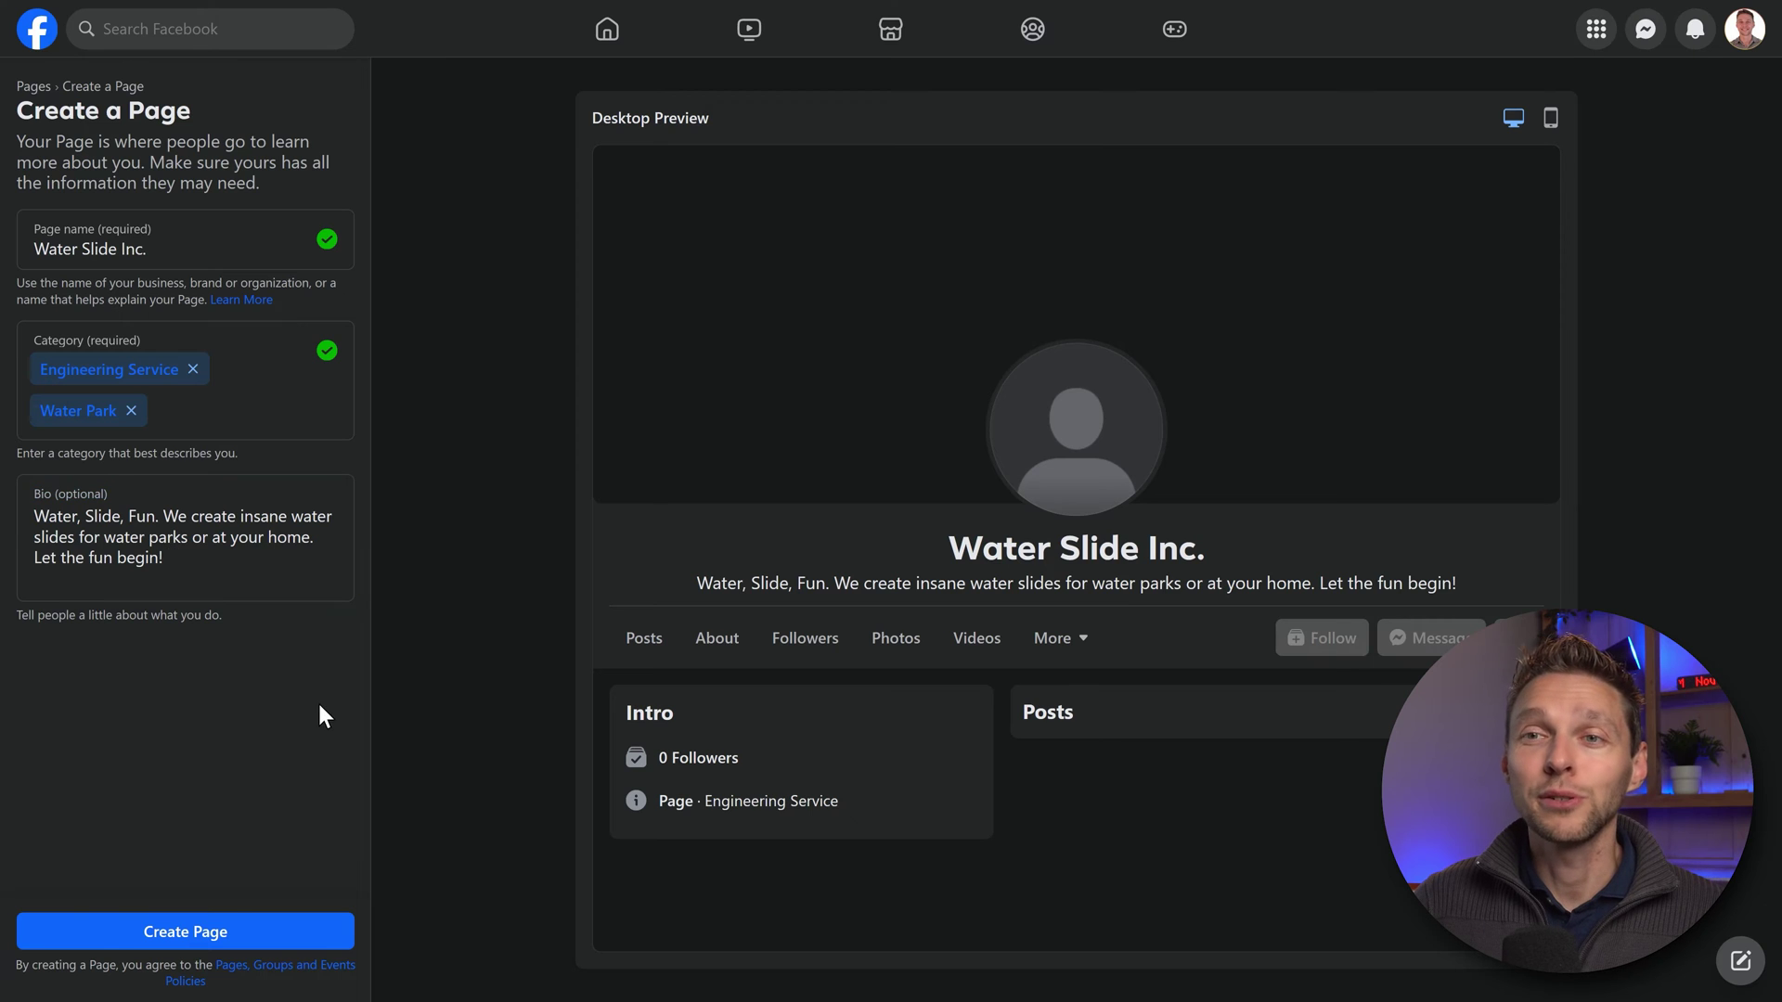
{"action": "left_click", "coordinate": [223, 933]}
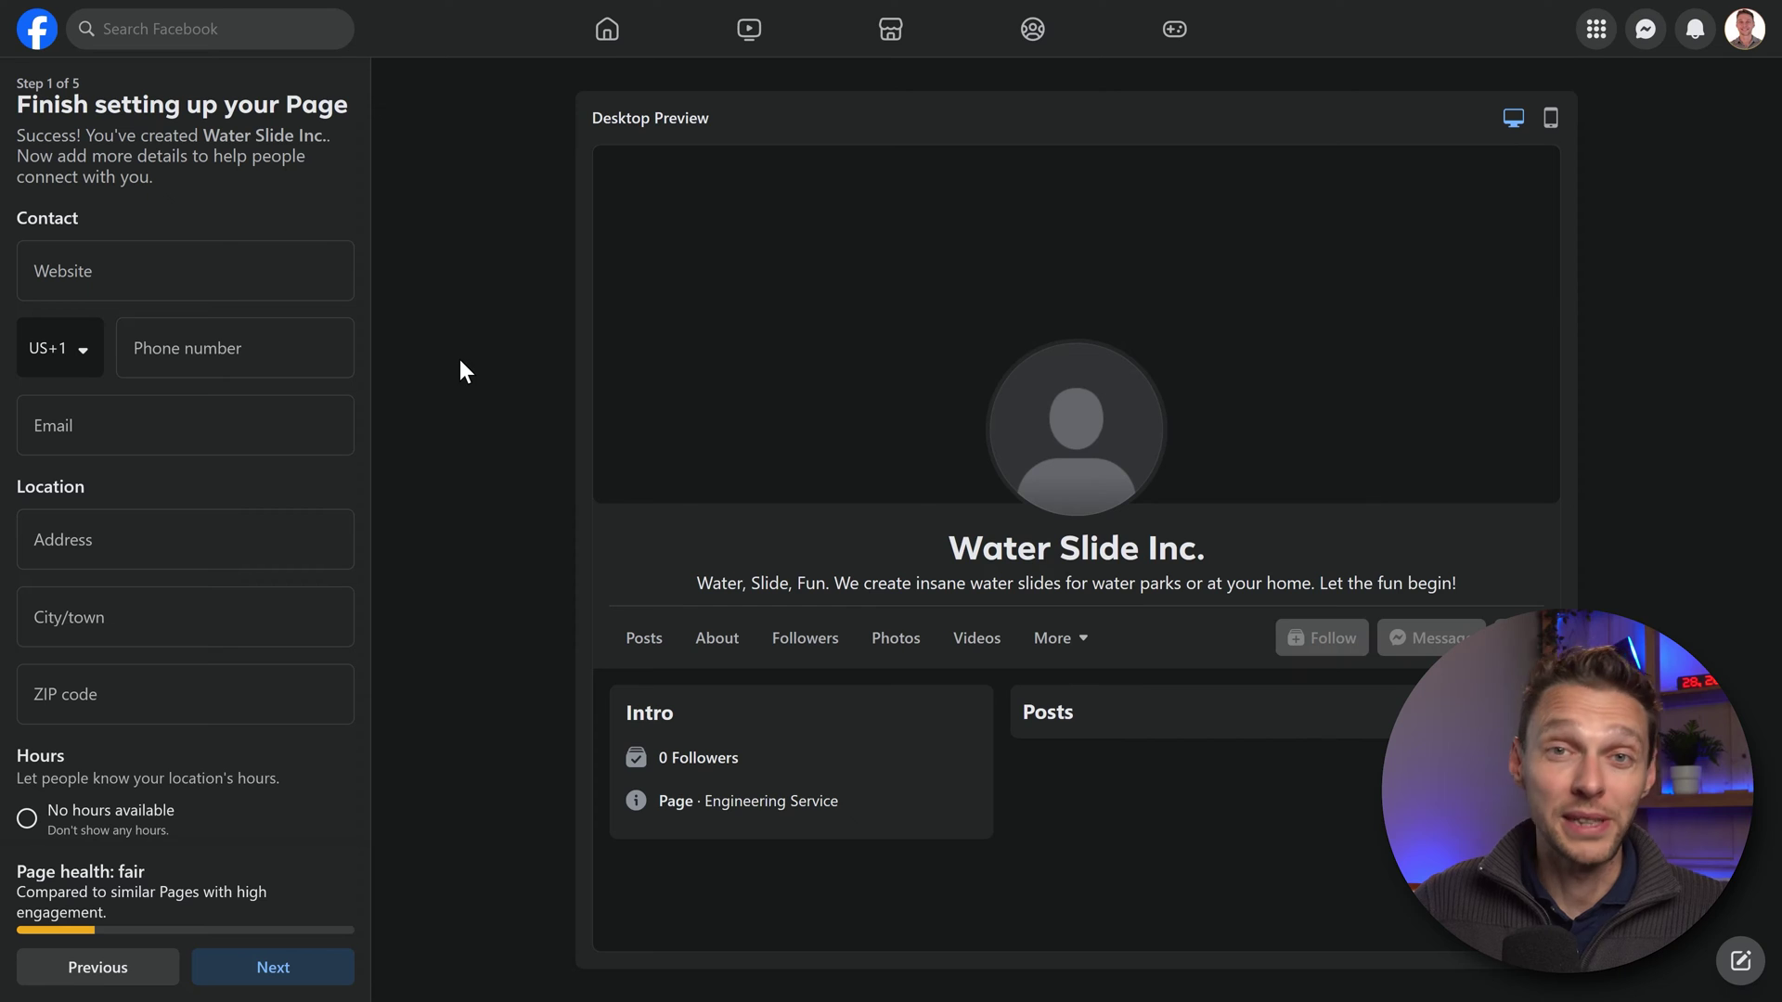
{"action": "left_click", "coordinate": [247, 289]}
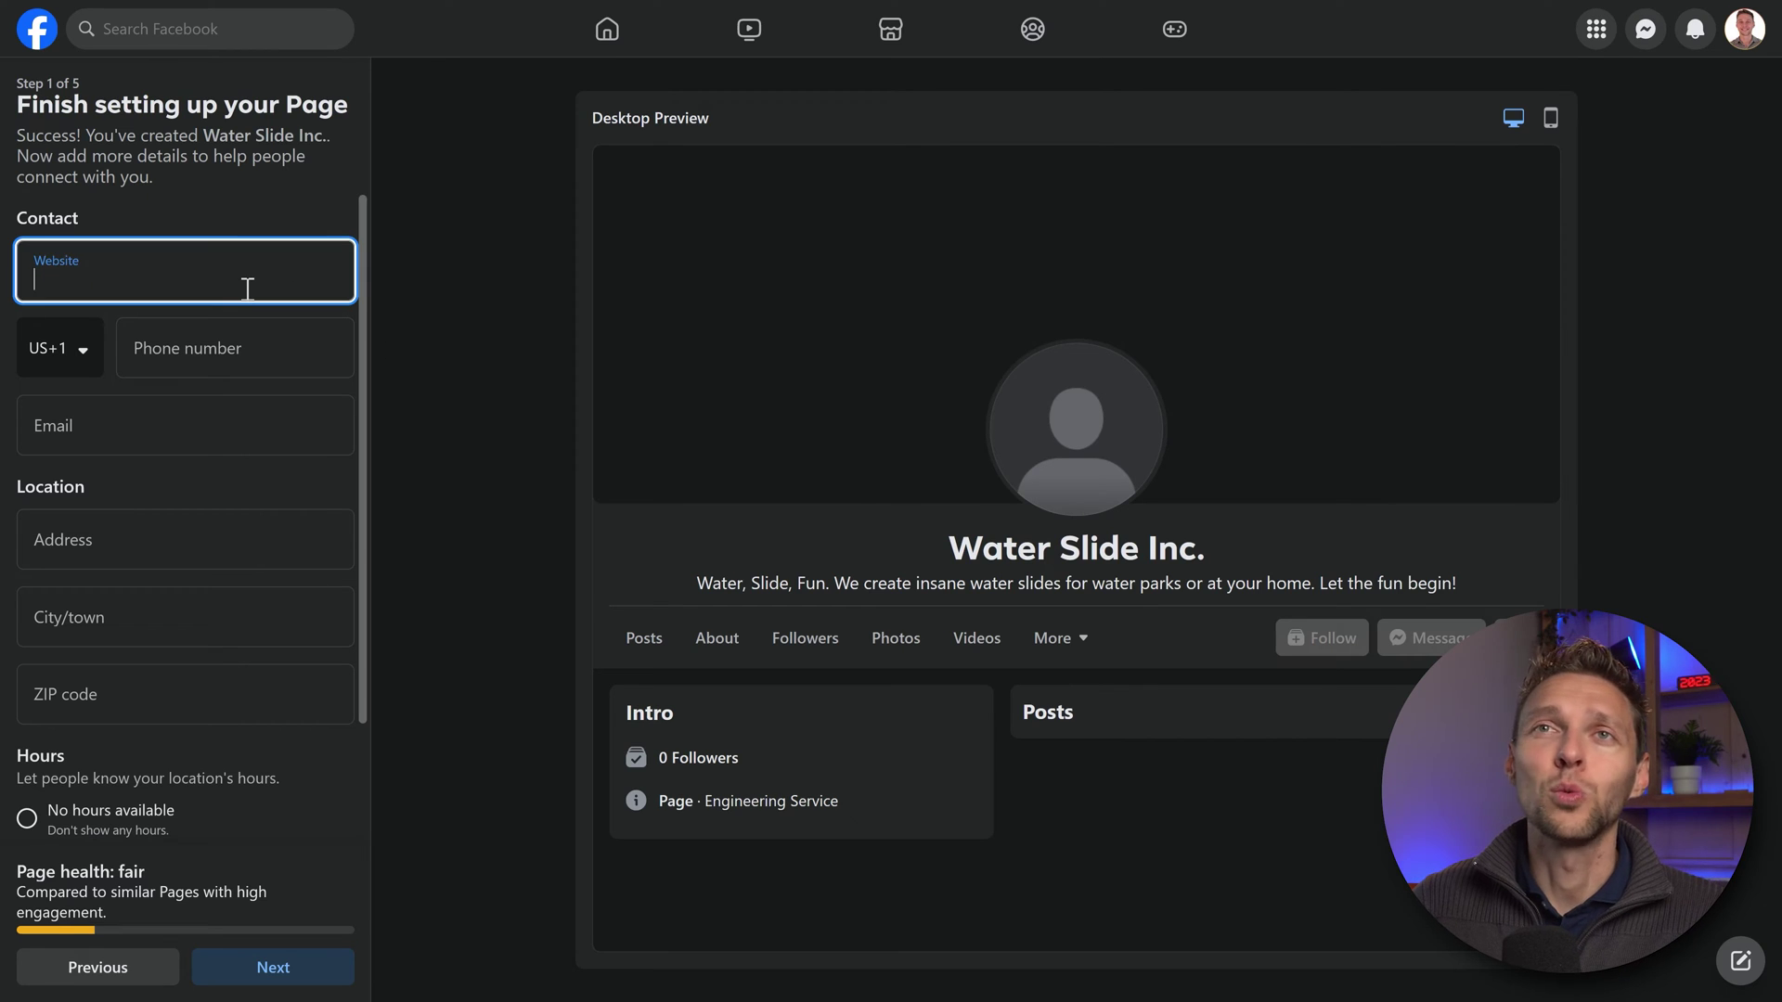
{"action": "type", "text": "https://waterslideinc.com"}
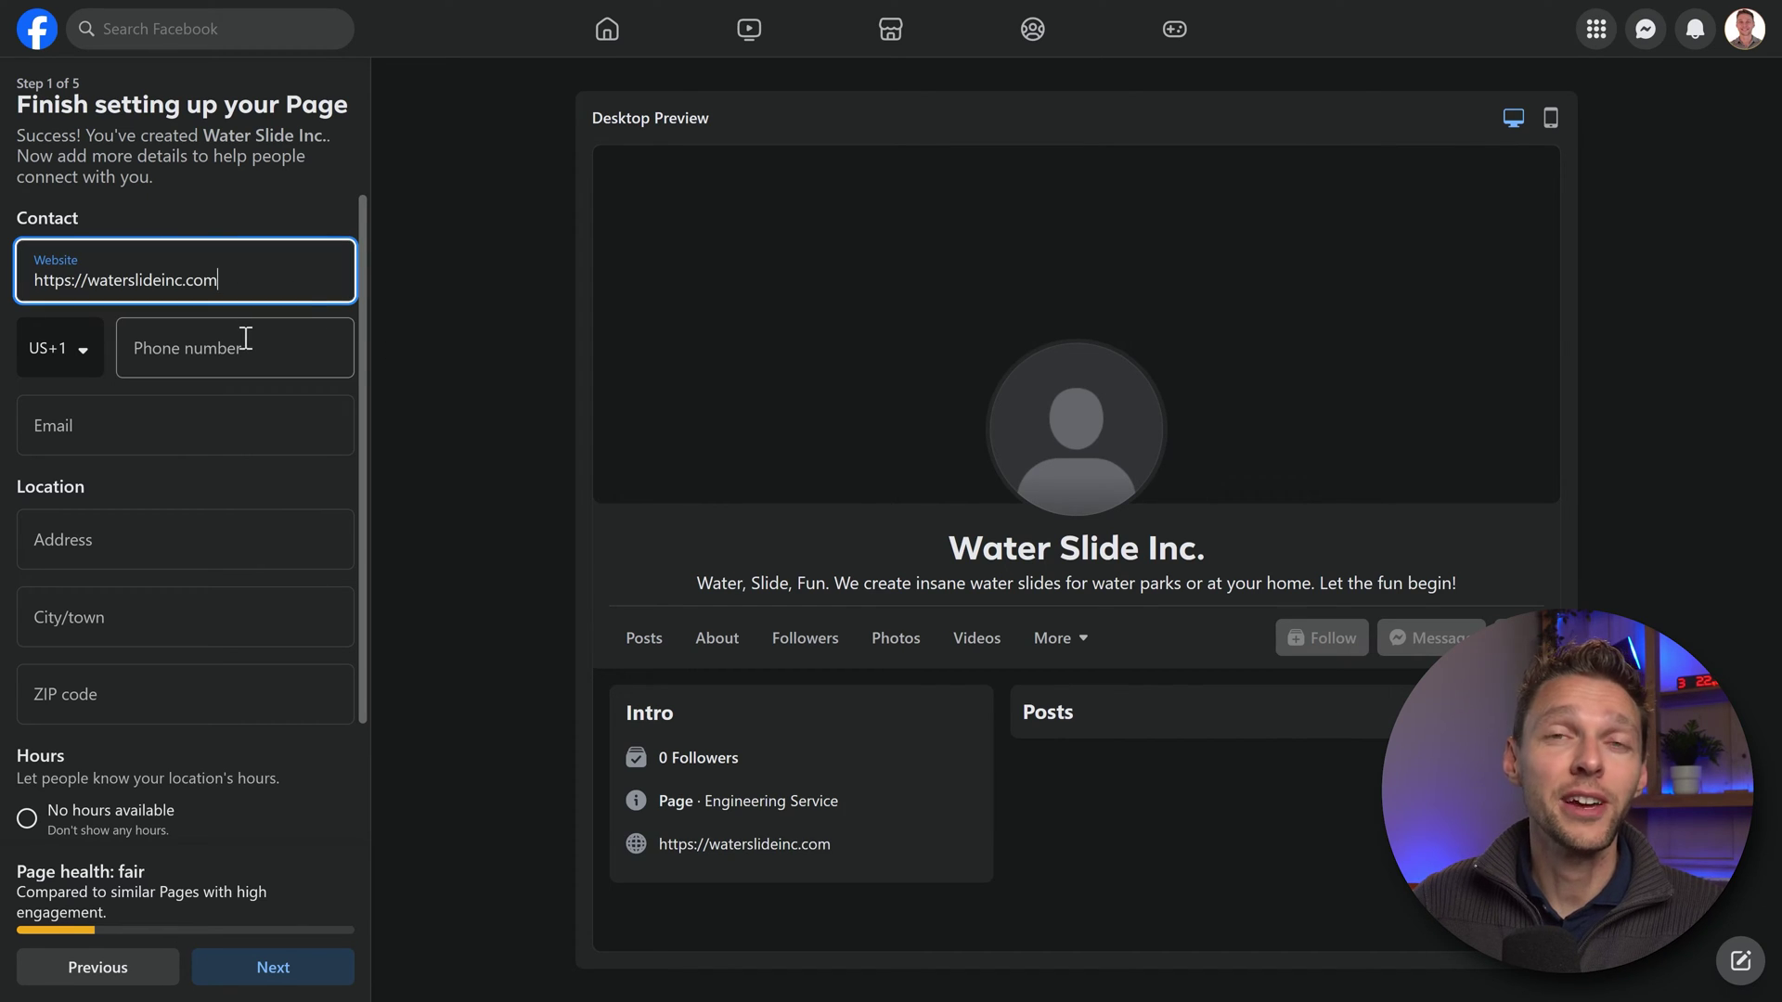
{"action": "left_click", "coordinate": [249, 340]}
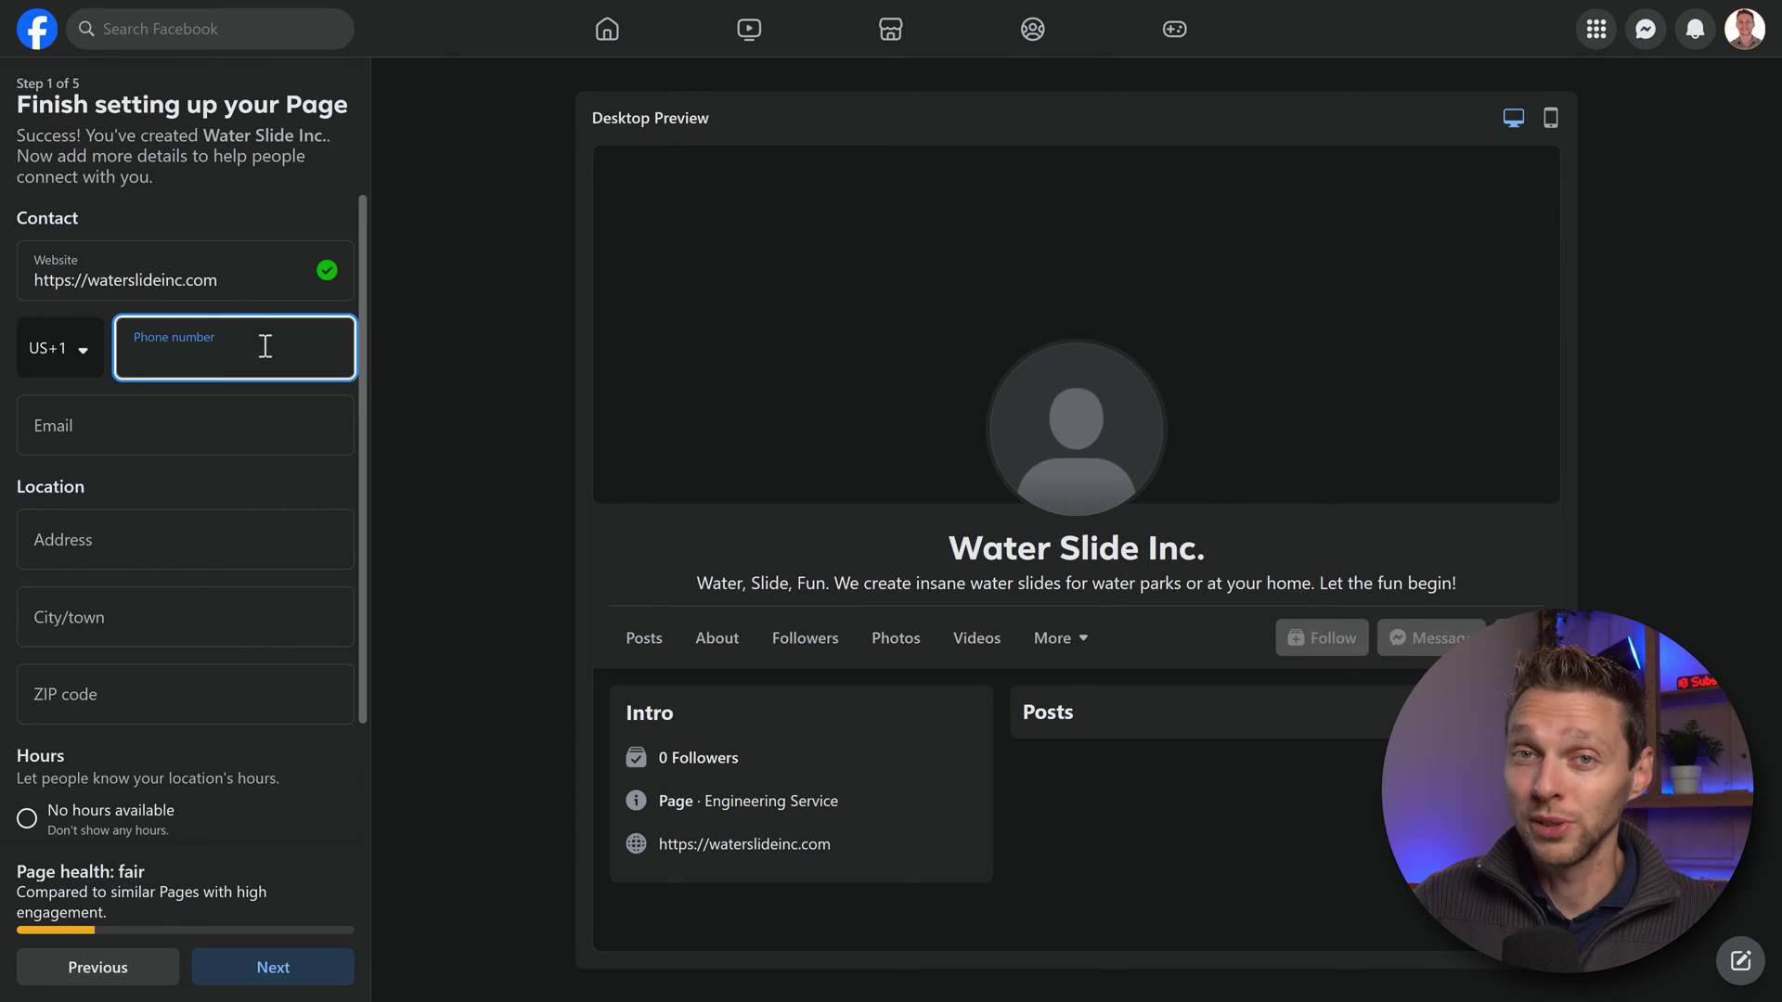
{"action": "key", "text": "ctrl+v"}
{"action": "left_click_drag", "start_coordinate": [247, 362], "coordinate": [216, 367]}
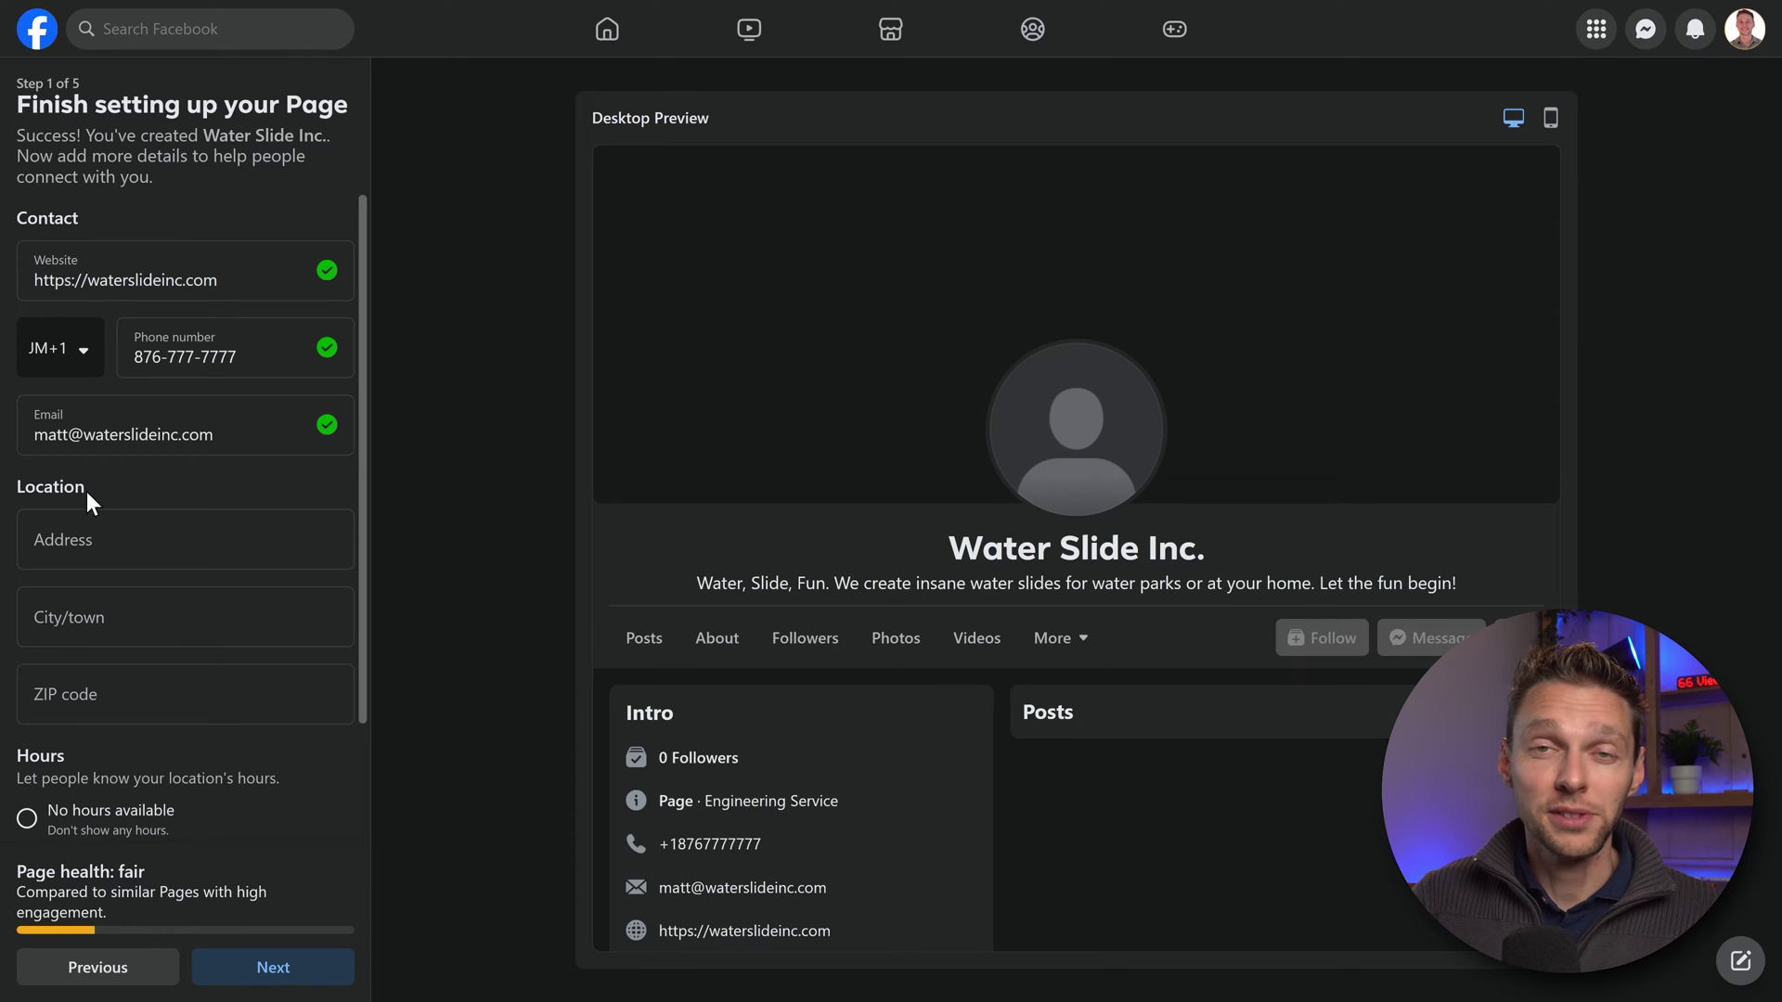
{"action": "middle_click", "coordinate": [353, 449]}
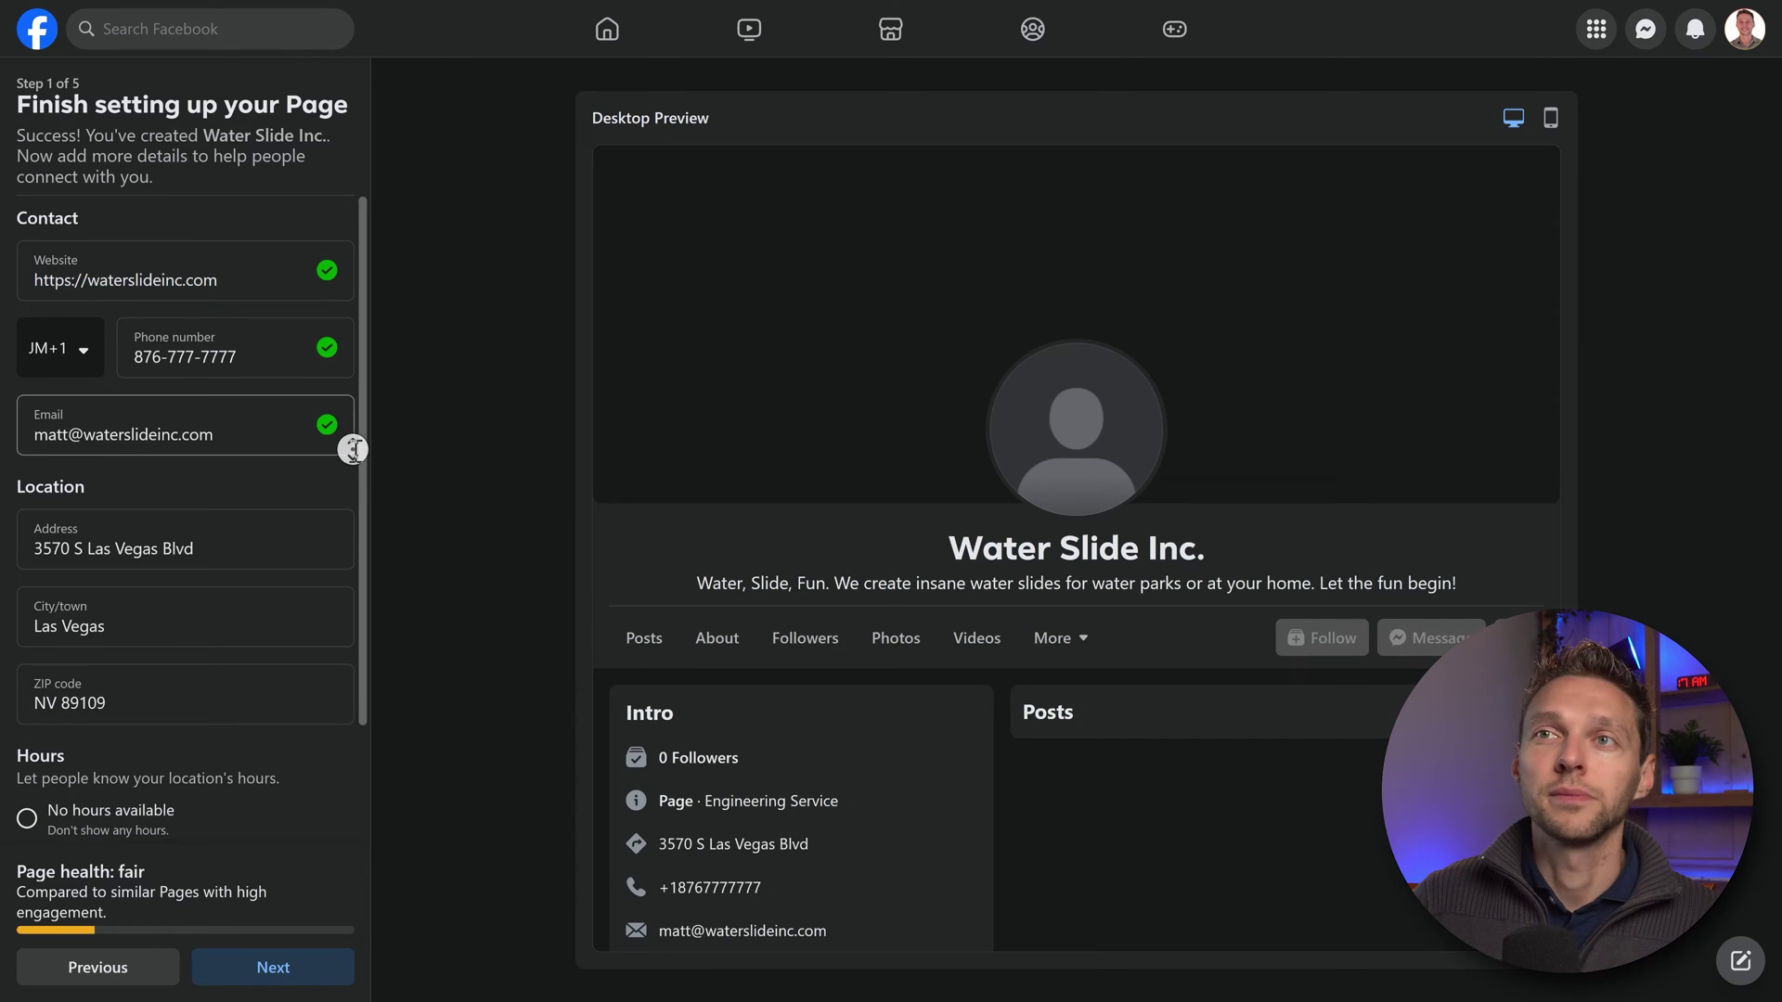
{"action": "scroll", "coordinate": [351, 464], "scroll_direction": "down", "scroll_amount": 3}
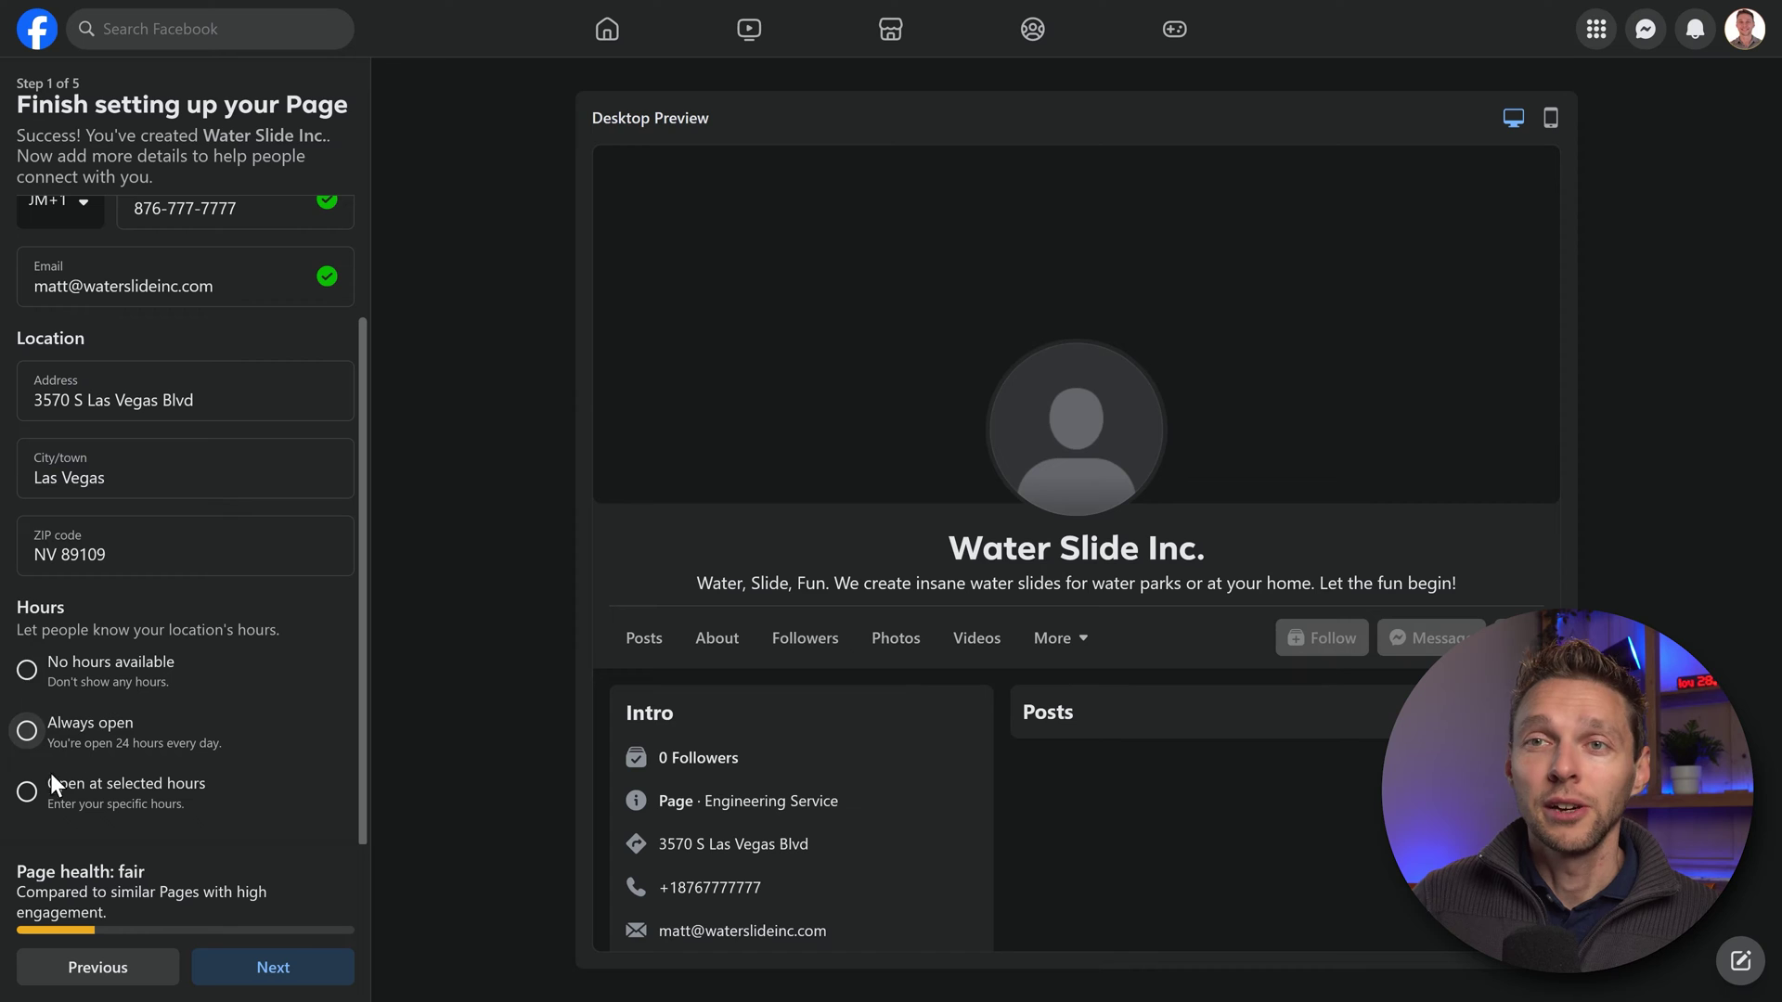
- Compare the hours options and settle on Open at selected hours
{"action": "left_click", "coordinate": [111, 671]}
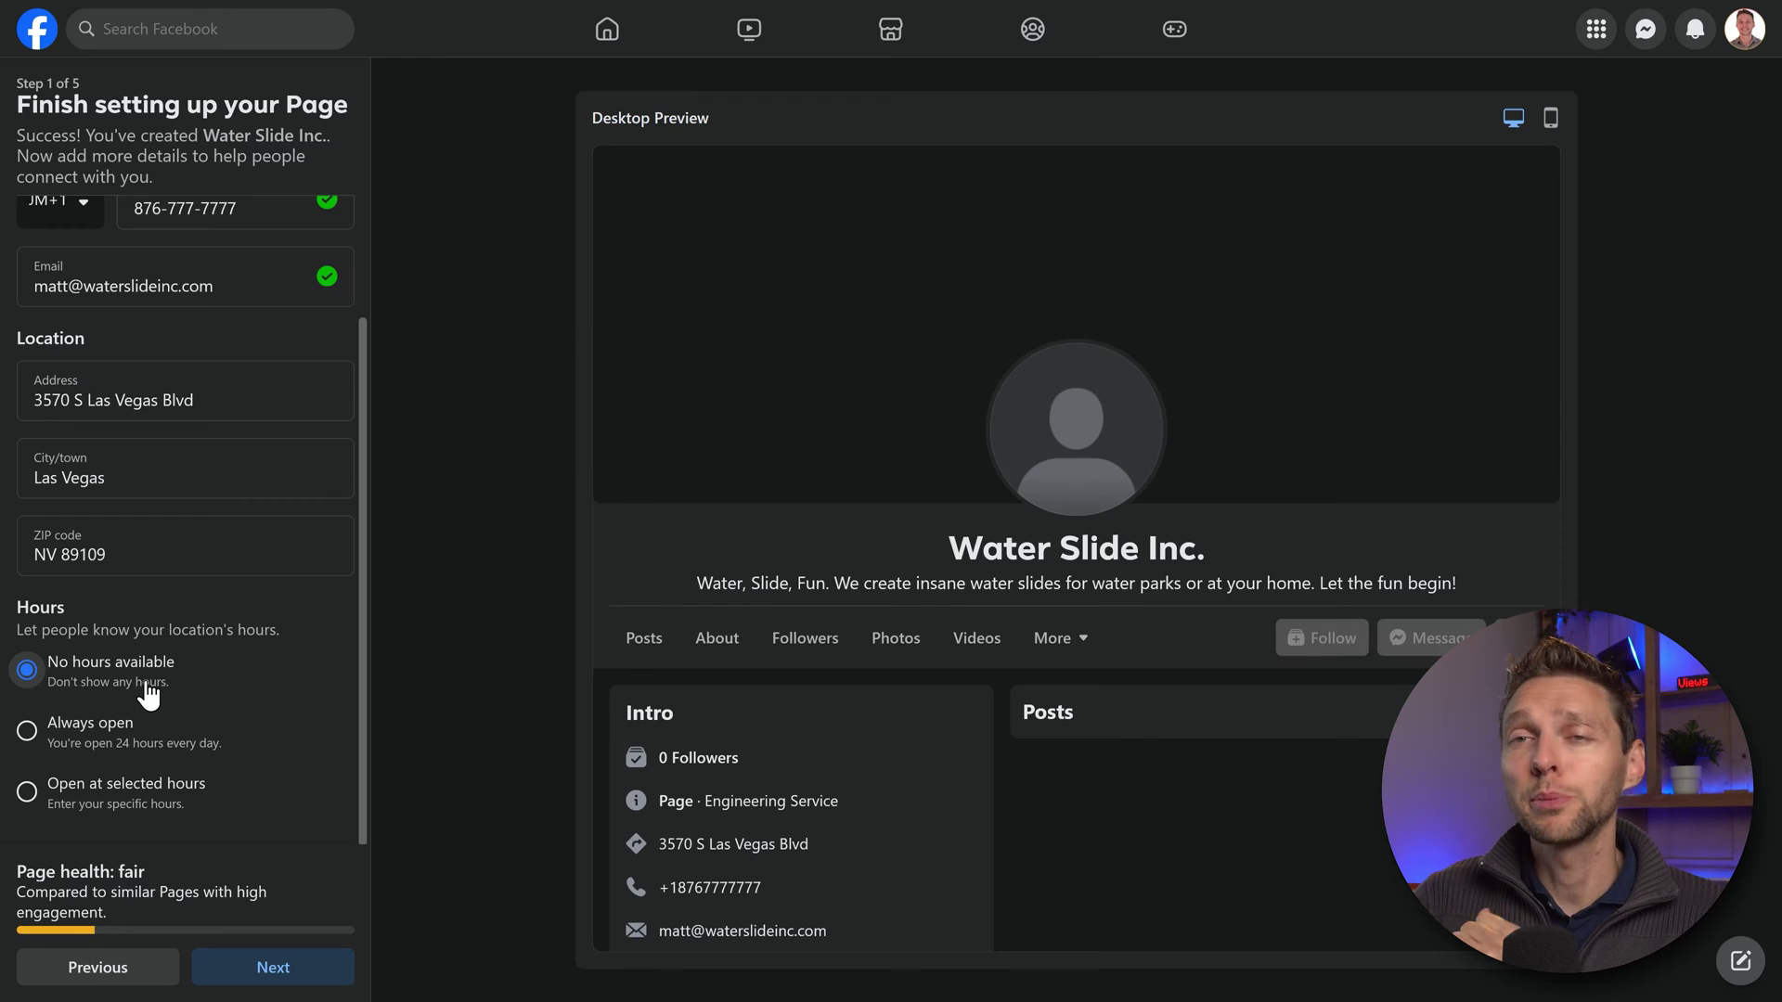
{"action": "left_click", "coordinate": [93, 730]}
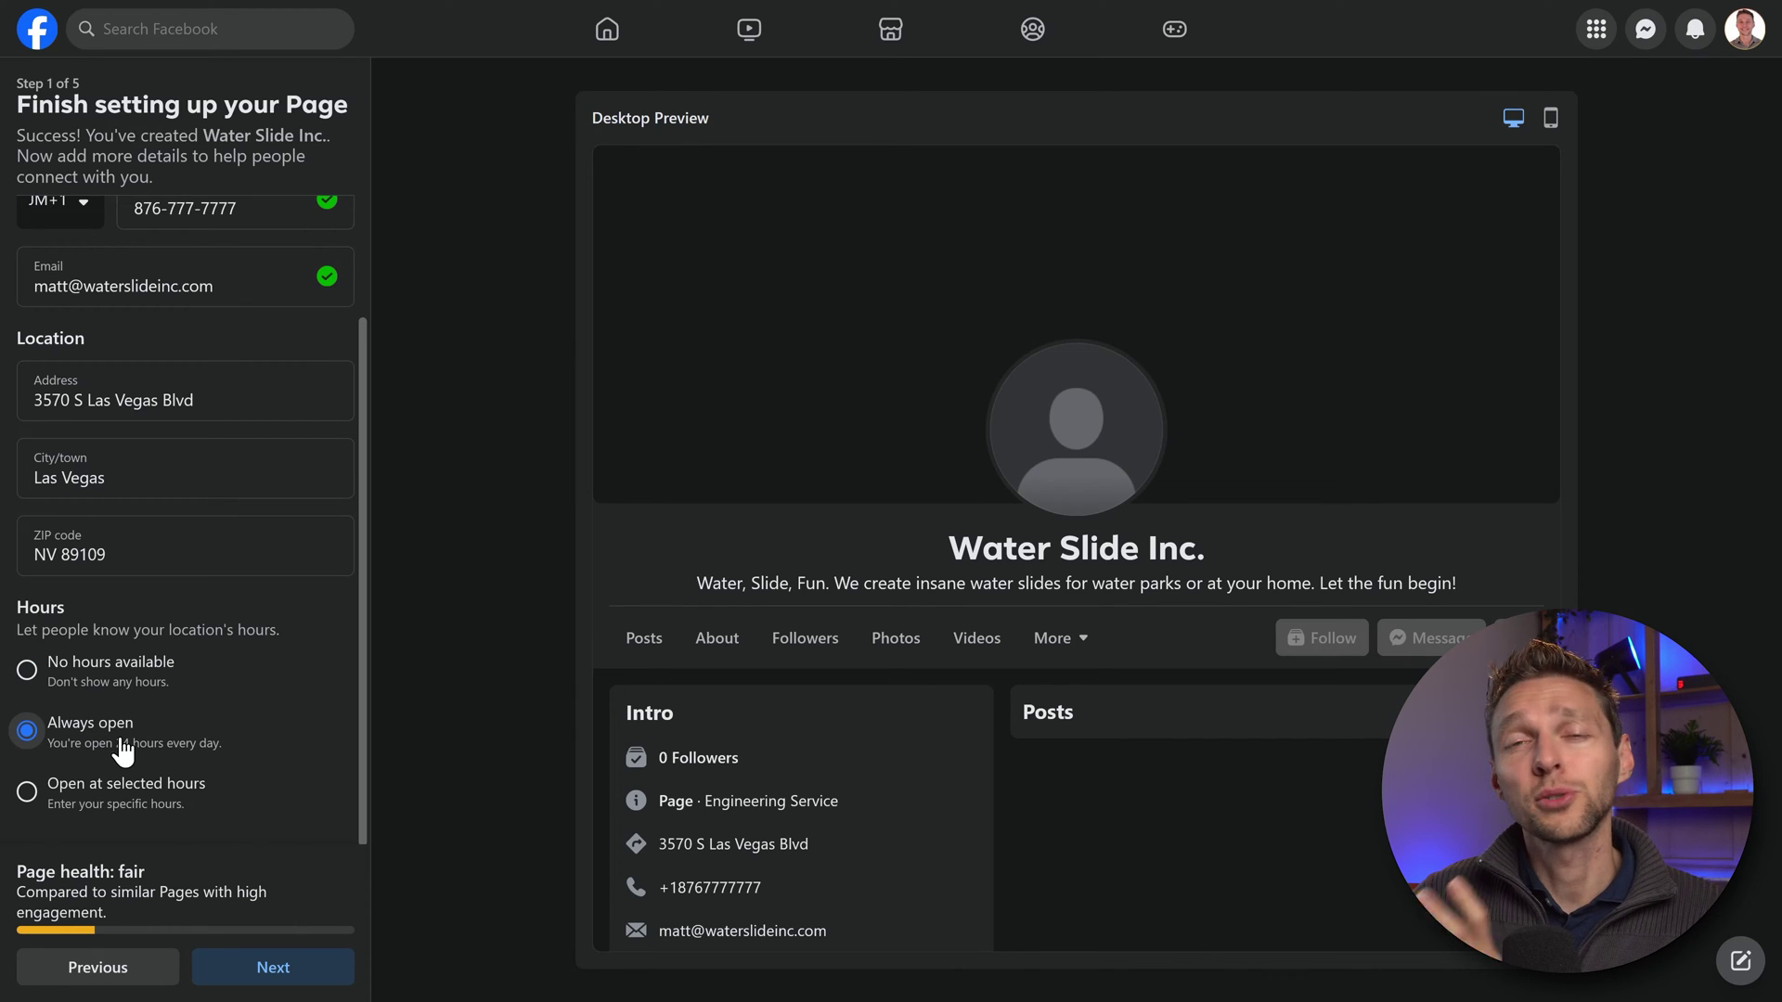
{"action": "left_click", "coordinate": [98, 796]}
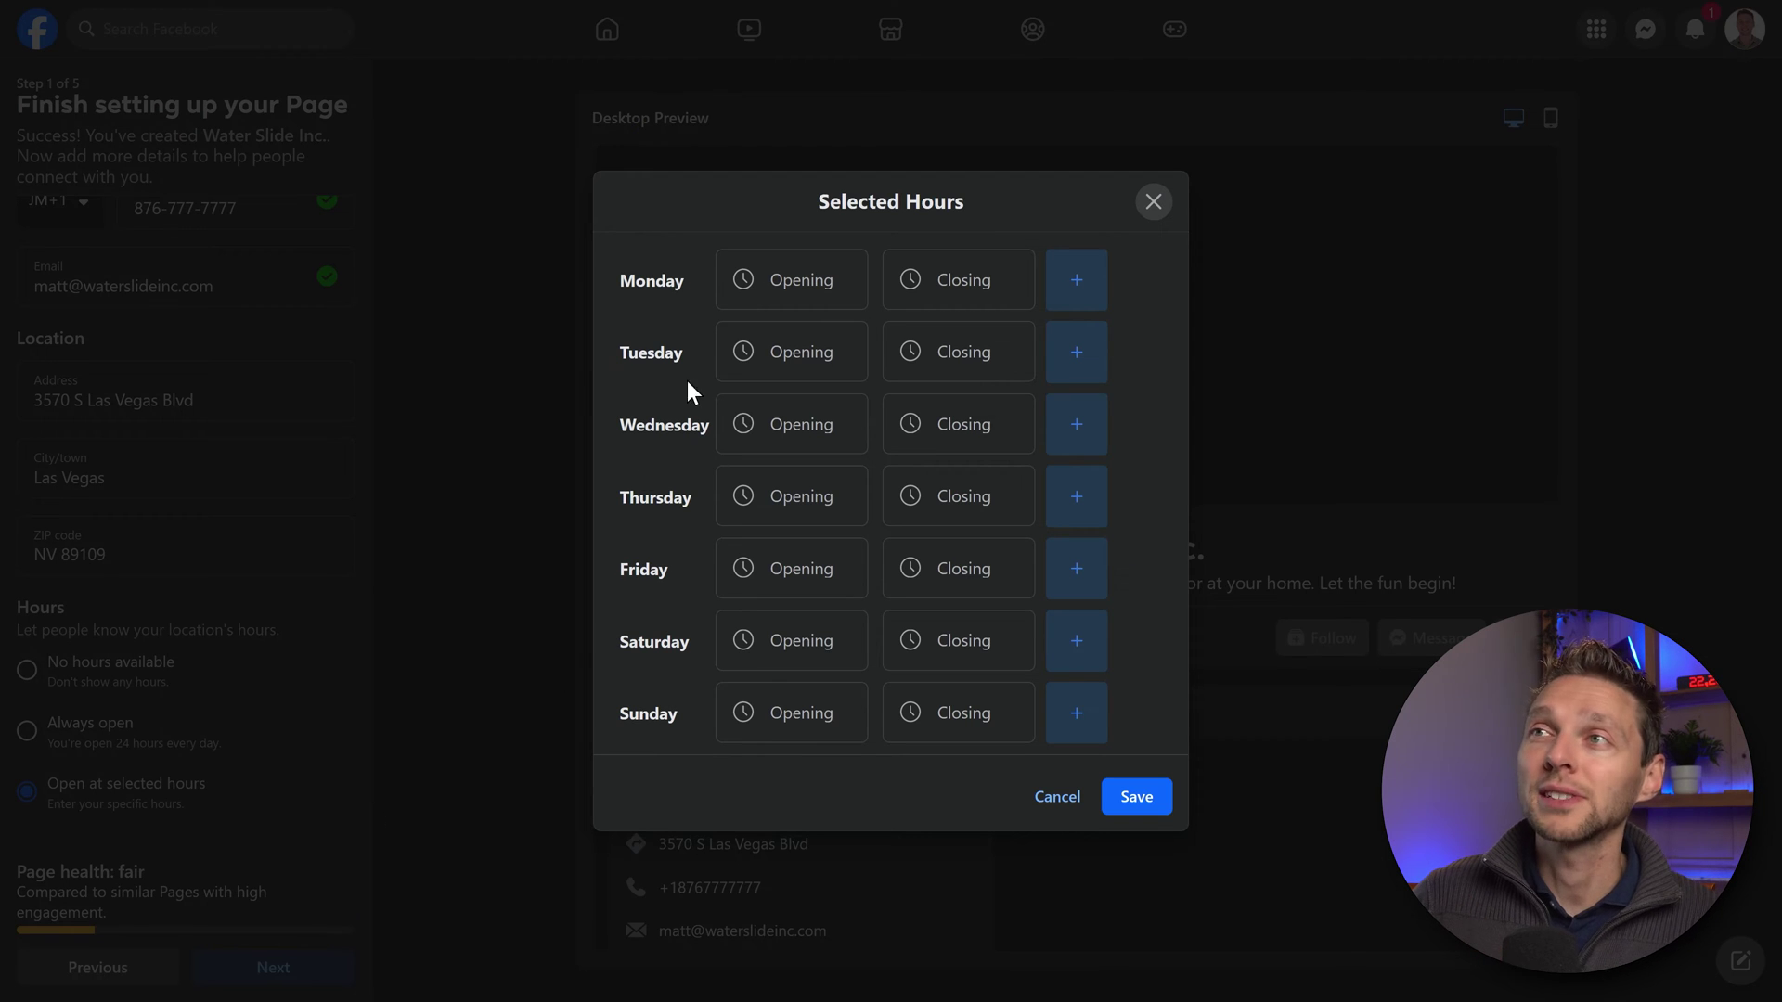
- Set Monday's hours to 8:00 AM through 7:00 PM
{"action": "left_click", "coordinate": [816, 290]}
{"action": "scroll", "coordinate": [803, 566], "scroll_direction": "down", "scroll_amount": 7}
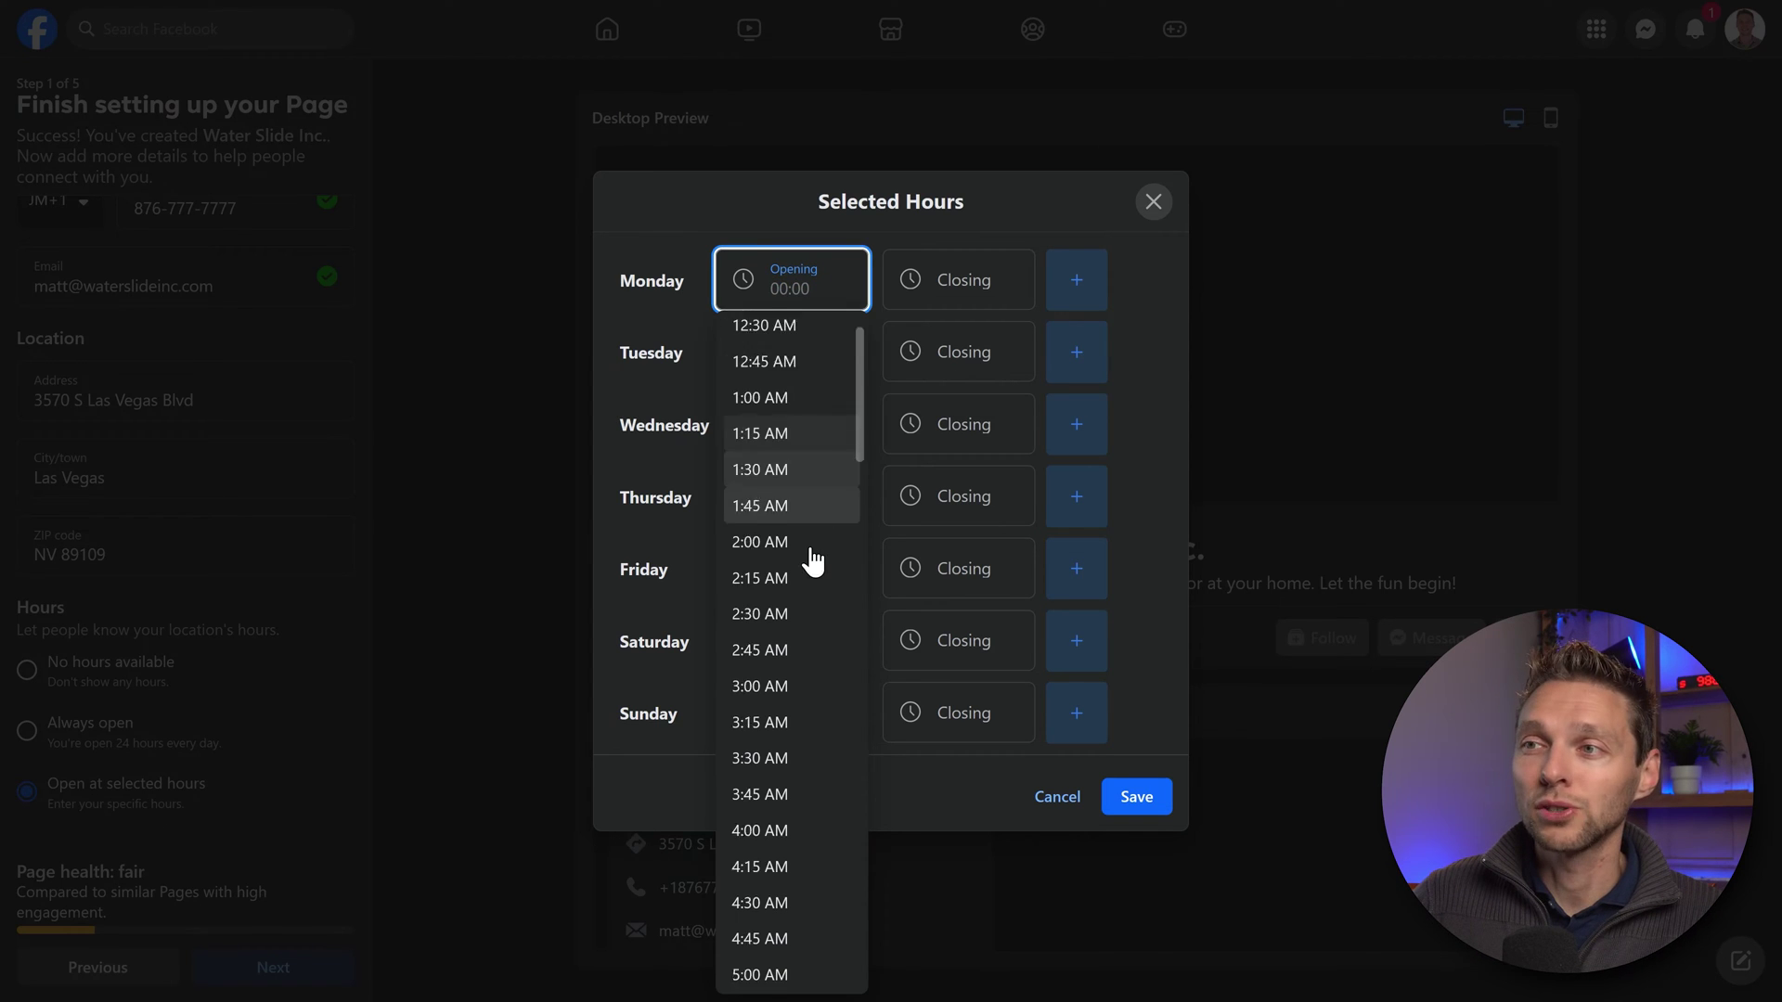
{"action": "left_click", "coordinate": [761, 790]}
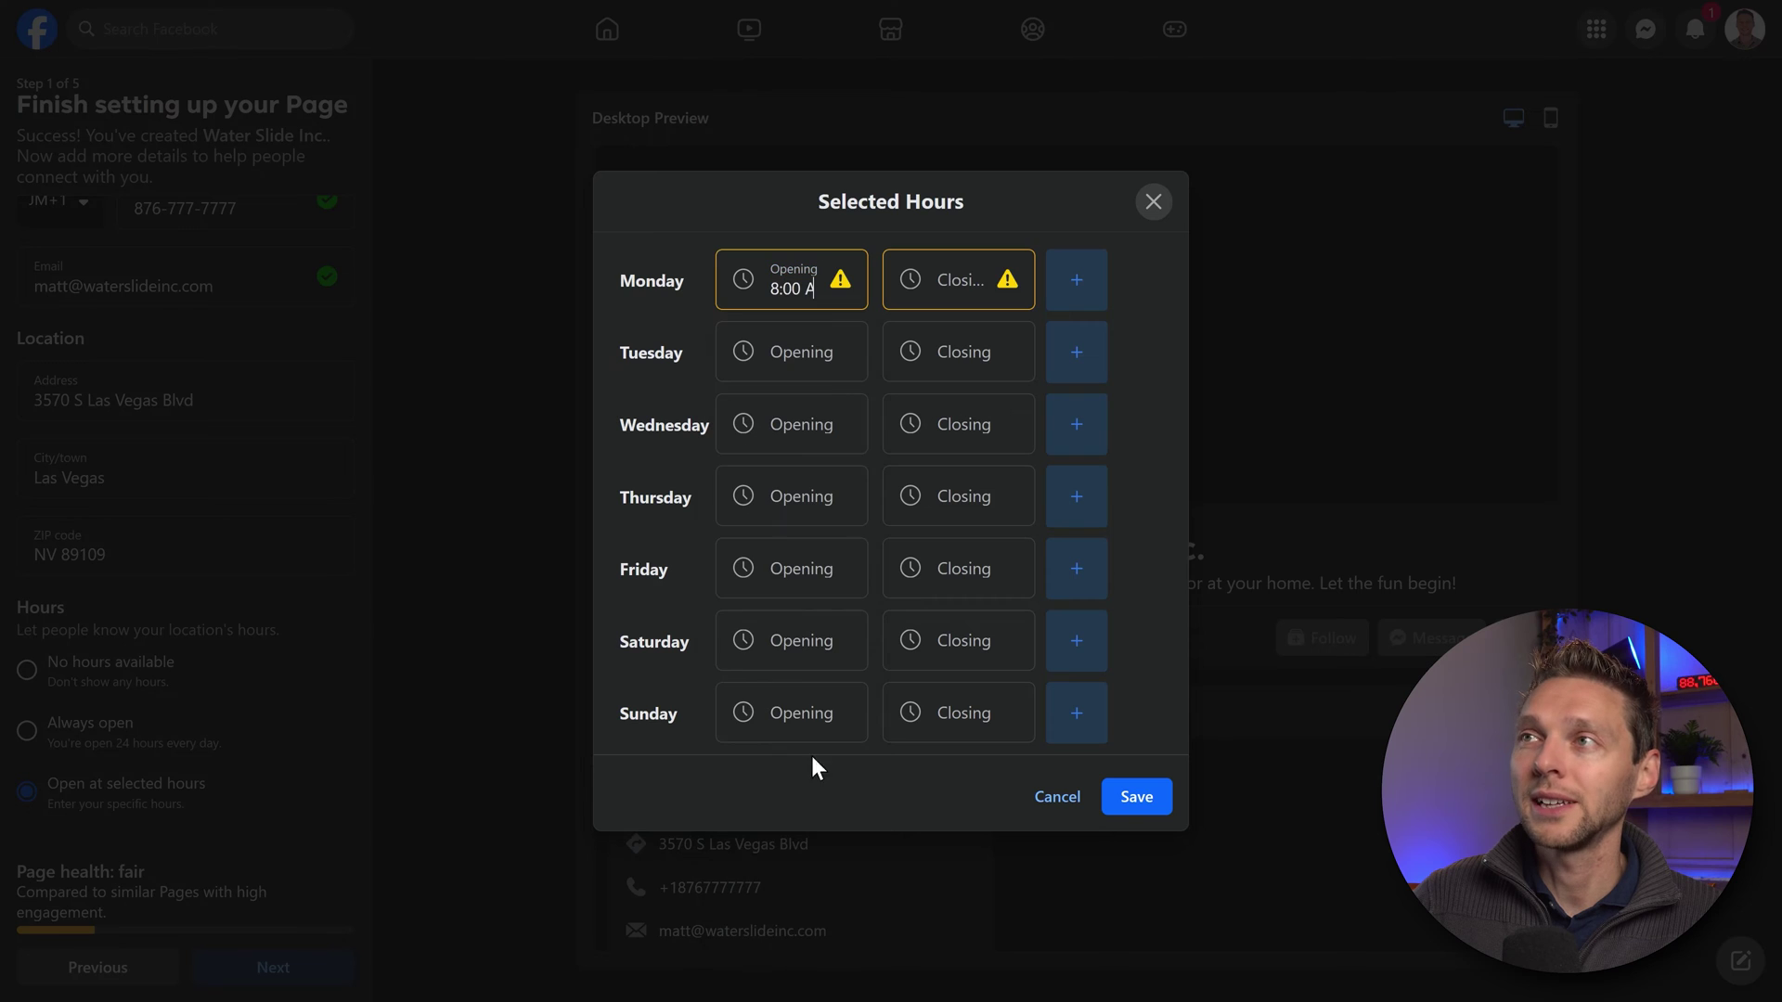
{"action": "left_click", "coordinate": [995, 274]}
{"action": "scroll", "coordinate": [961, 675], "scroll_direction": "down", "scroll_amount": 2}
{"action": "scroll", "coordinate": [960, 675], "scroll_direction": "down", "scroll_amount": 20}
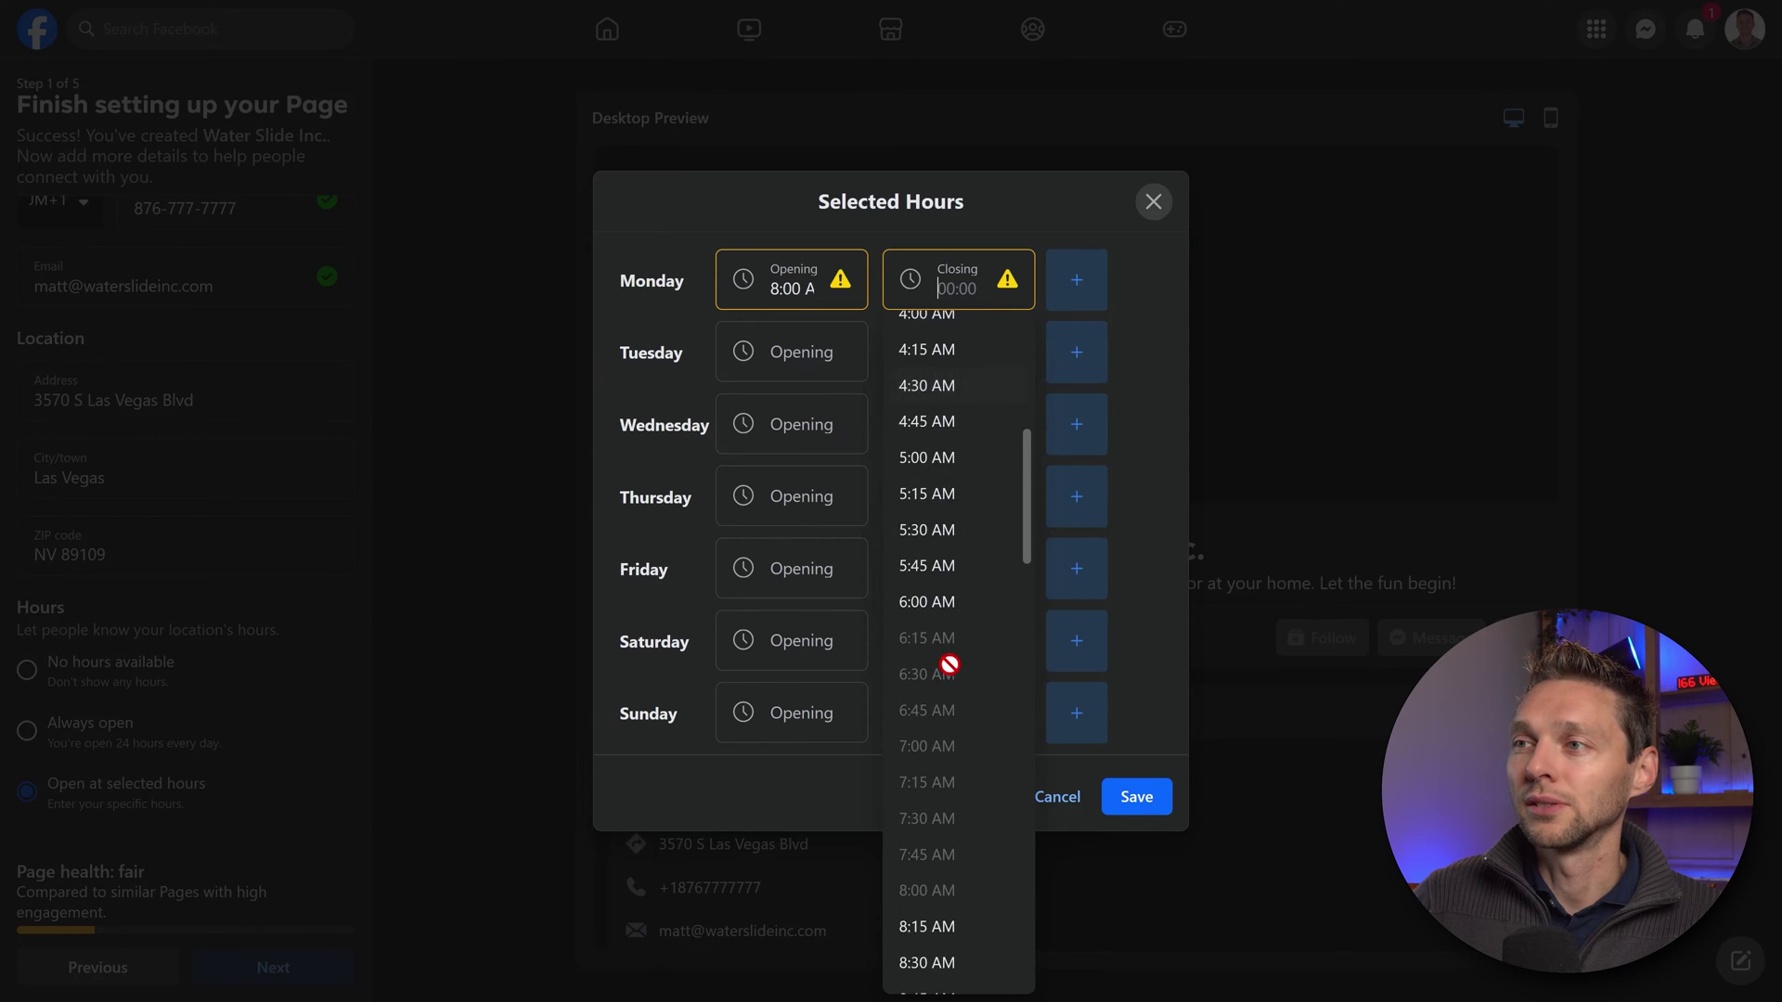
{"action": "scroll", "coordinate": [948, 675], "scroll_direction": "down", "scroll_amount": 4}
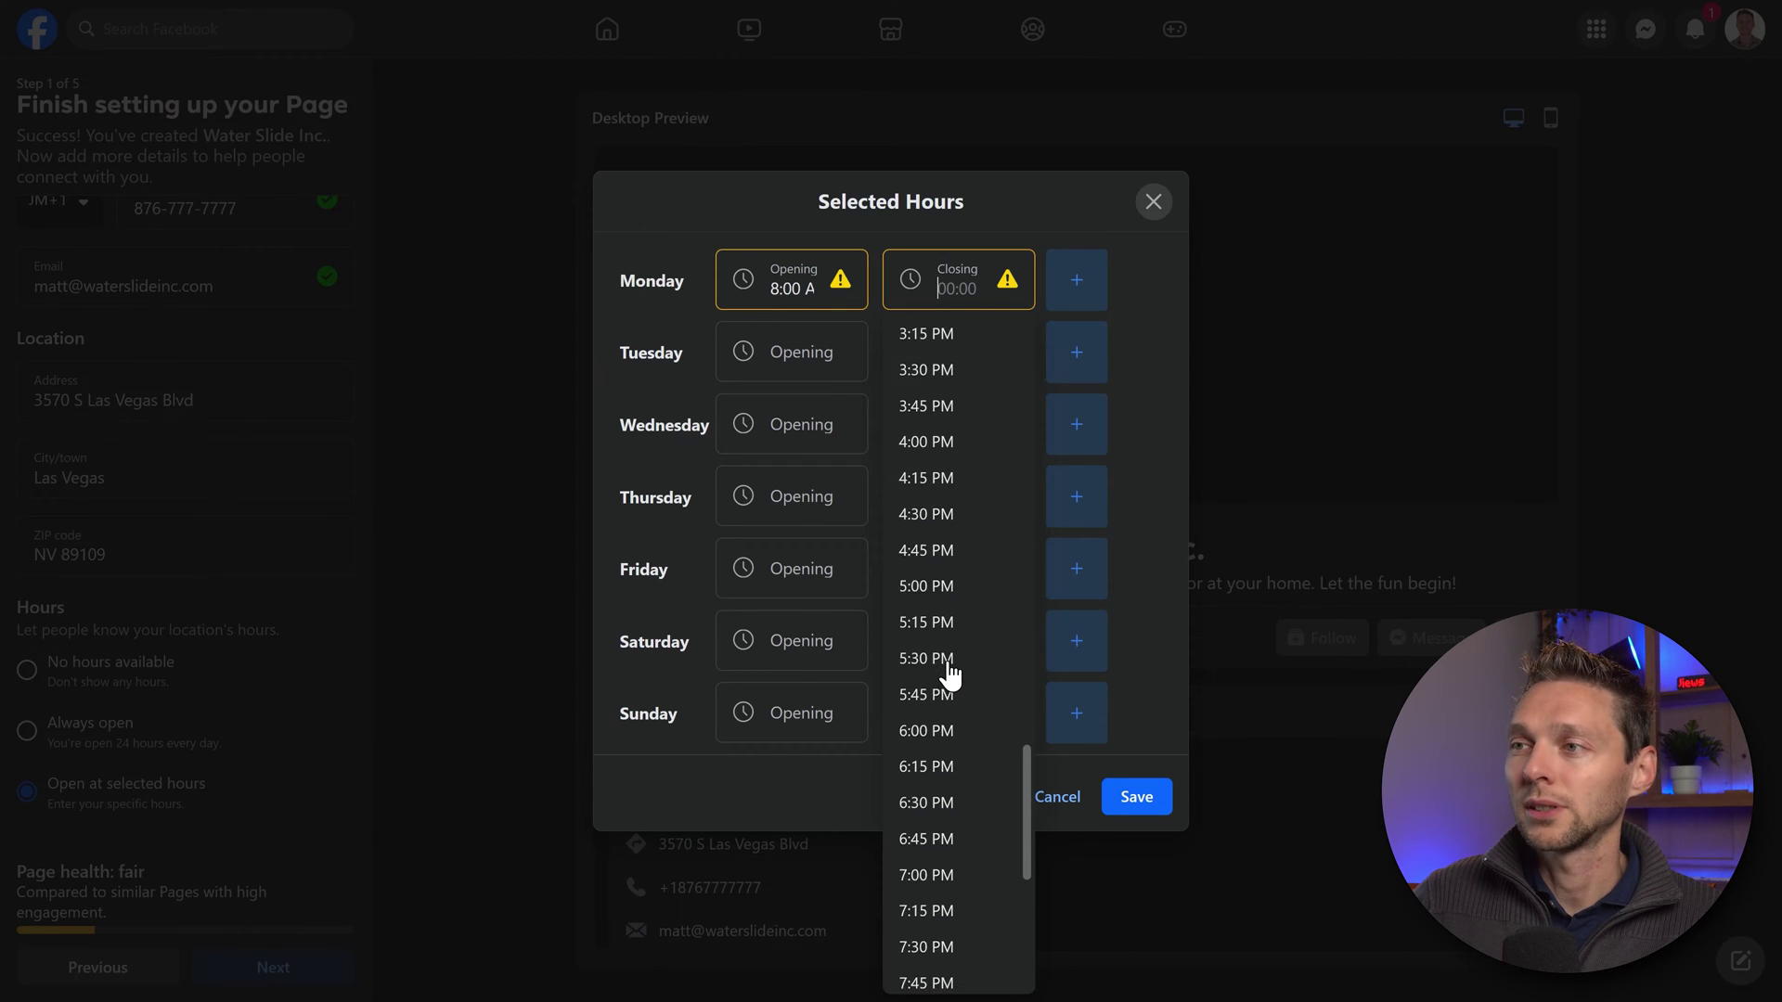
{"action": "left_click", "coordinate": [947, 713]}
- Copy the 8:00 AM opening time to every day from Tuesday through Sunday
{"action": "left_click", "coordinate": [649, 335]}
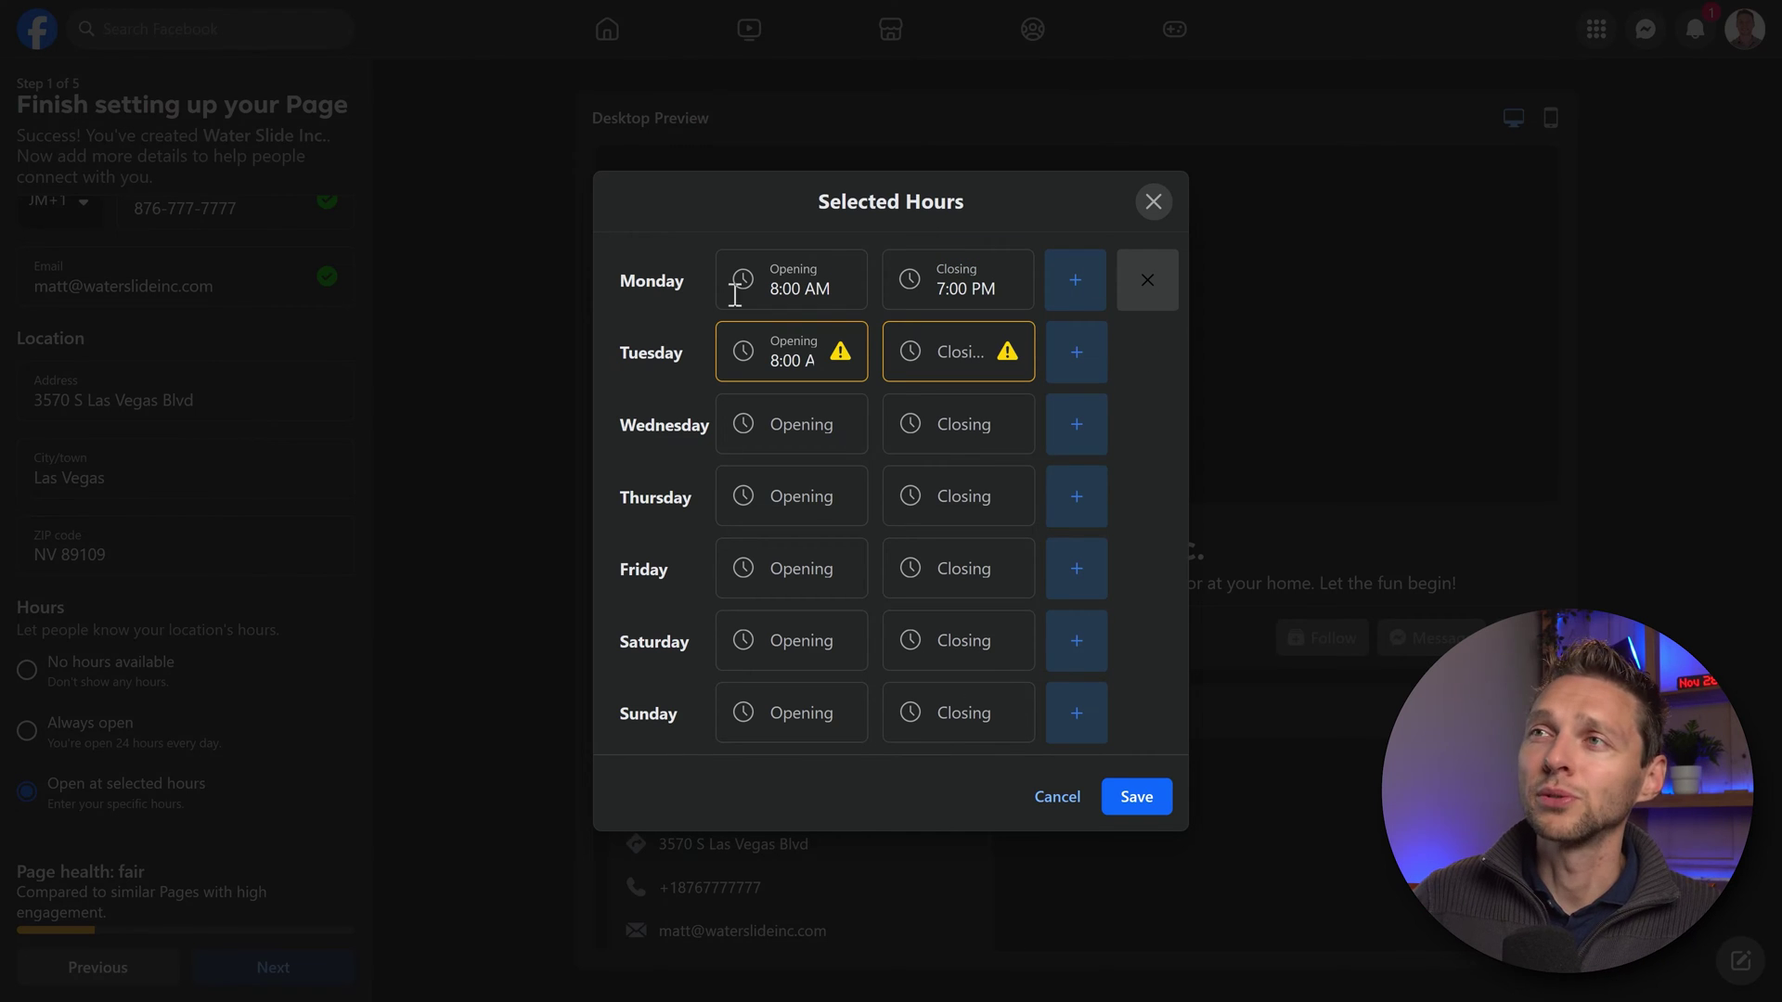
{"action": "left_click", "coordinate": [787, 289]}
{"action": "right_click", "coordinate": [800, 293]}
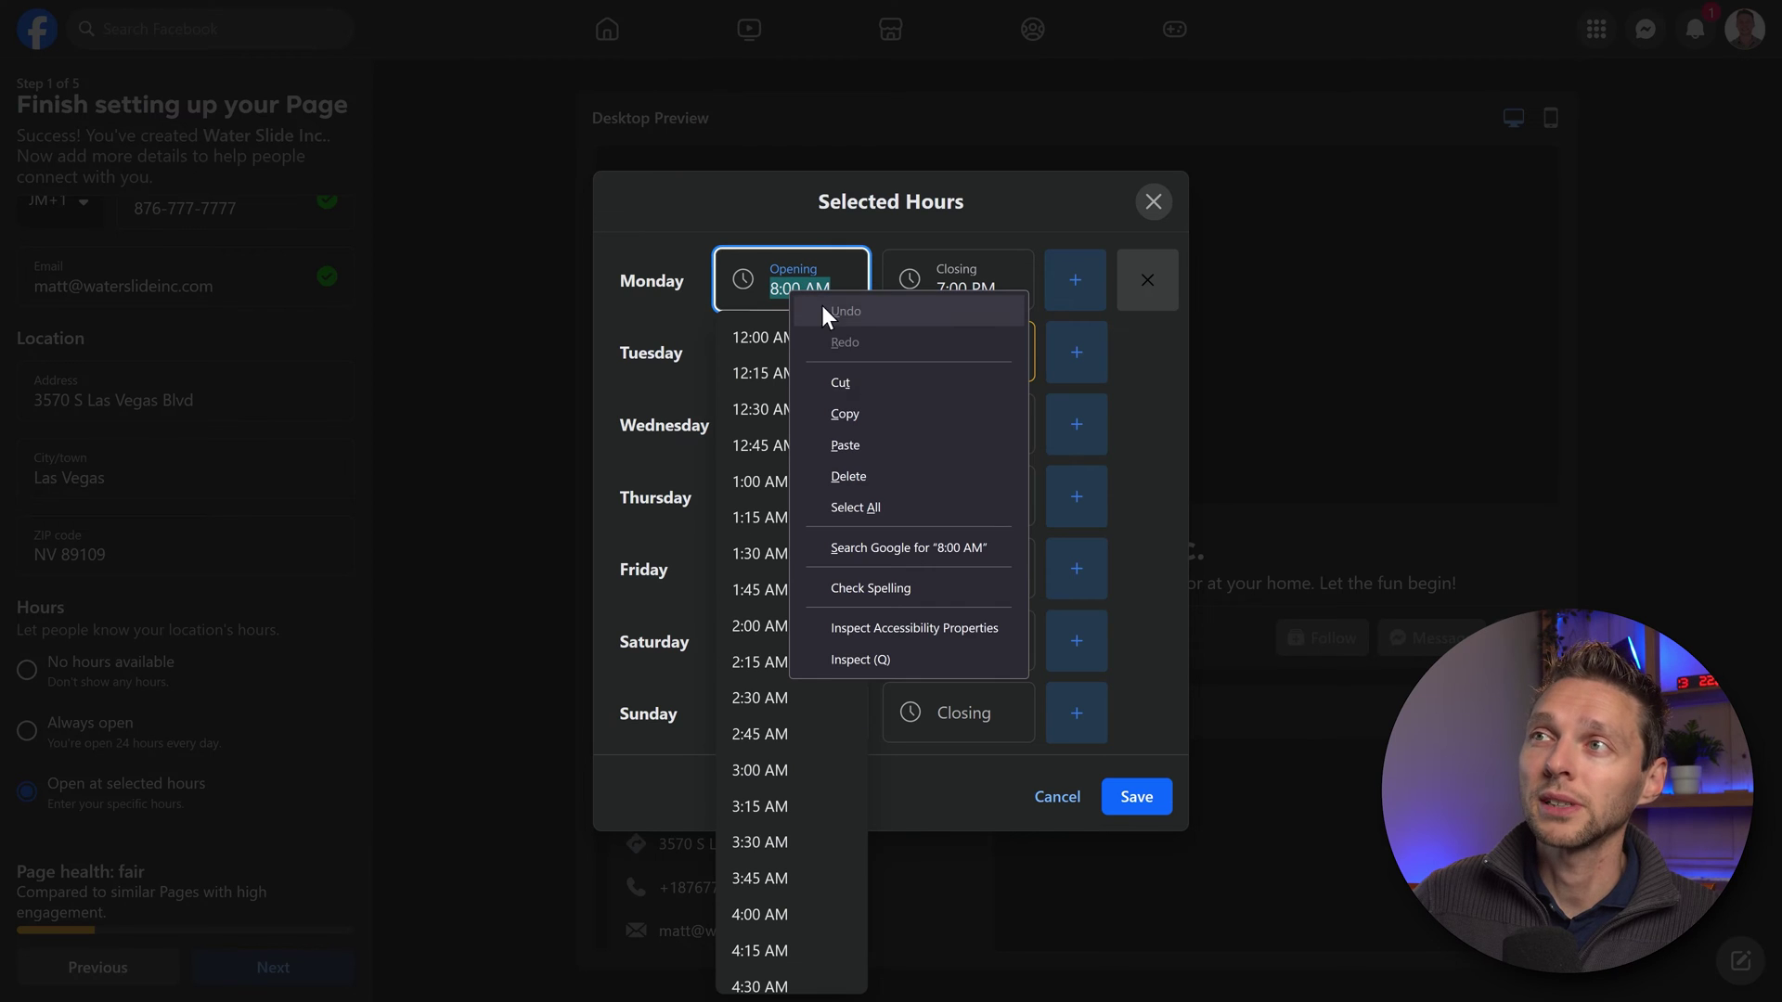
{"action": "left_click", "coordinate": [852, 426]}
{"action": "left_click", "coordinate": [802, 362]}
{"action": "key", "text": "ctrl+v"}
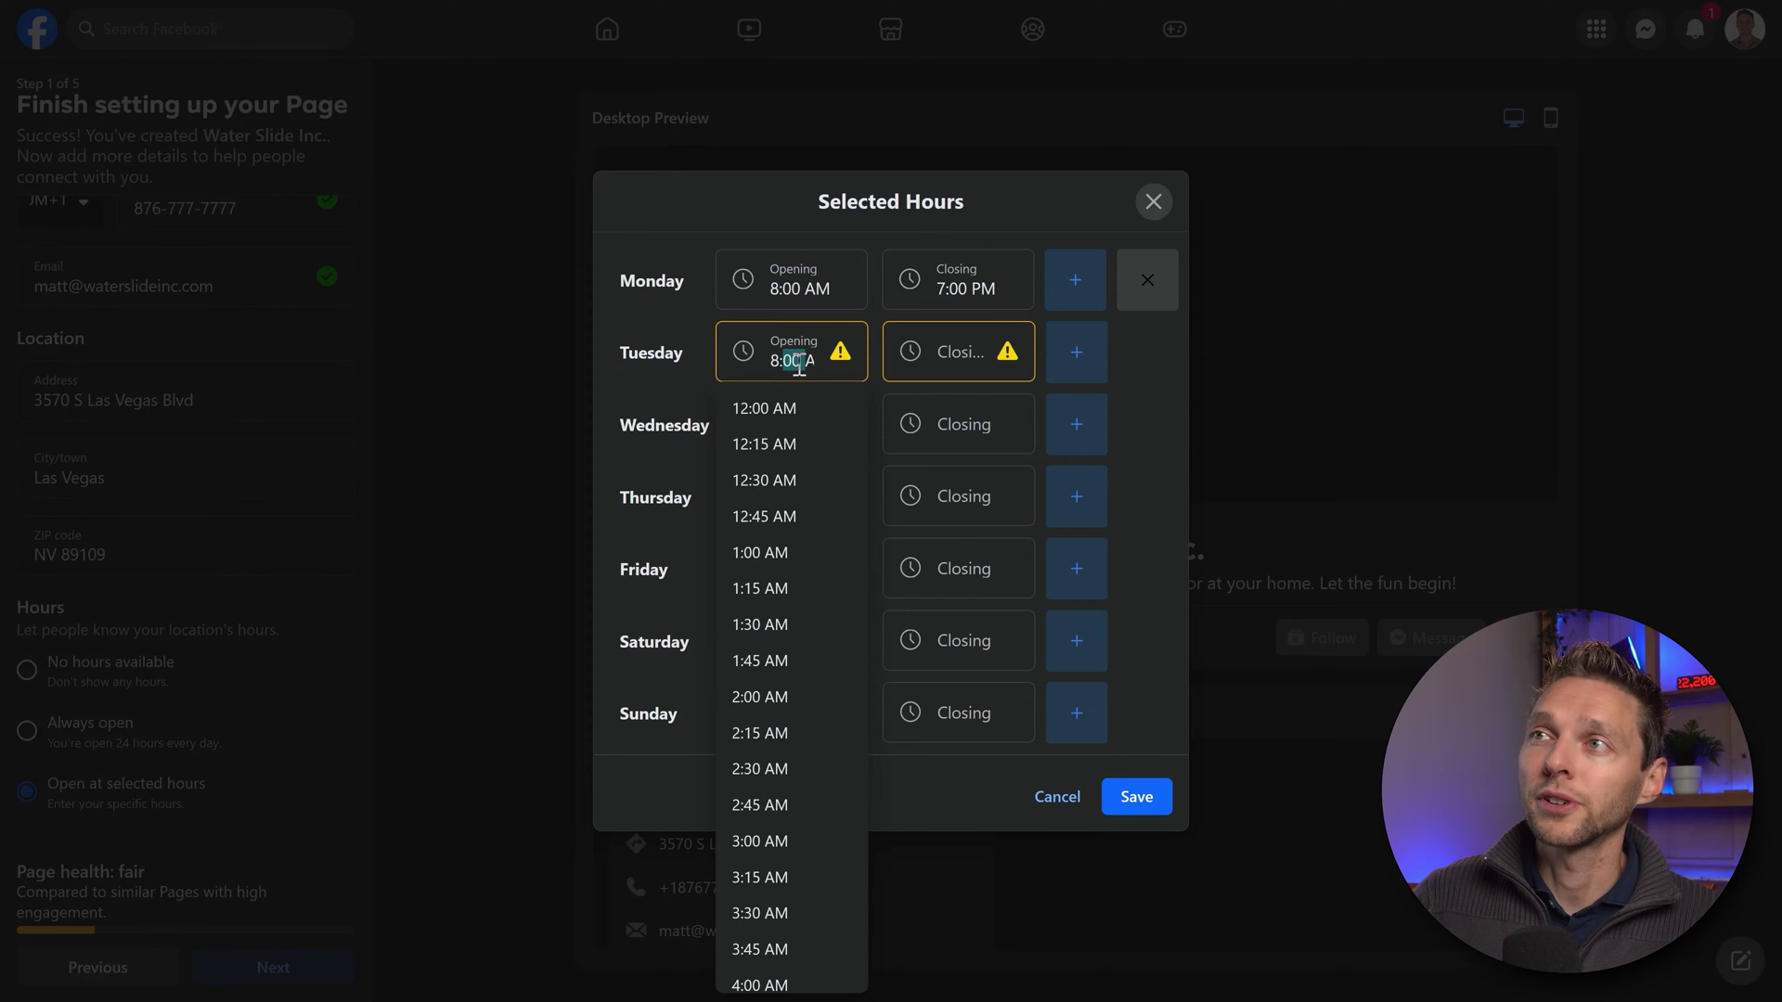
{"action": "left_click", "coordinate": [601, 412]}
{"action": "left_click", "coordinate": [802, 419]}
{"action": "key", "text": "ctrl+v"}
{"action": "left_click", "coordinate": [799, 501]}
{"action": "left_click", "coordinate": [799, 548]}
{"action": "key", "text": "ctrl+v"}
{"action": "left_click", "coordinate": [816, 502]}
{"action": "key", "text": "ctrl+v"}
{"action": "left_click", "coordinate": [789, 640]}
{"action": "key", "text": "ctrl+v"}
{"action": "left_click", "coordinate": [784, 713]}
{"action": "key", "text": "ctrl+v"}
{"action": "left_click", "coordinate": [680, 666]}
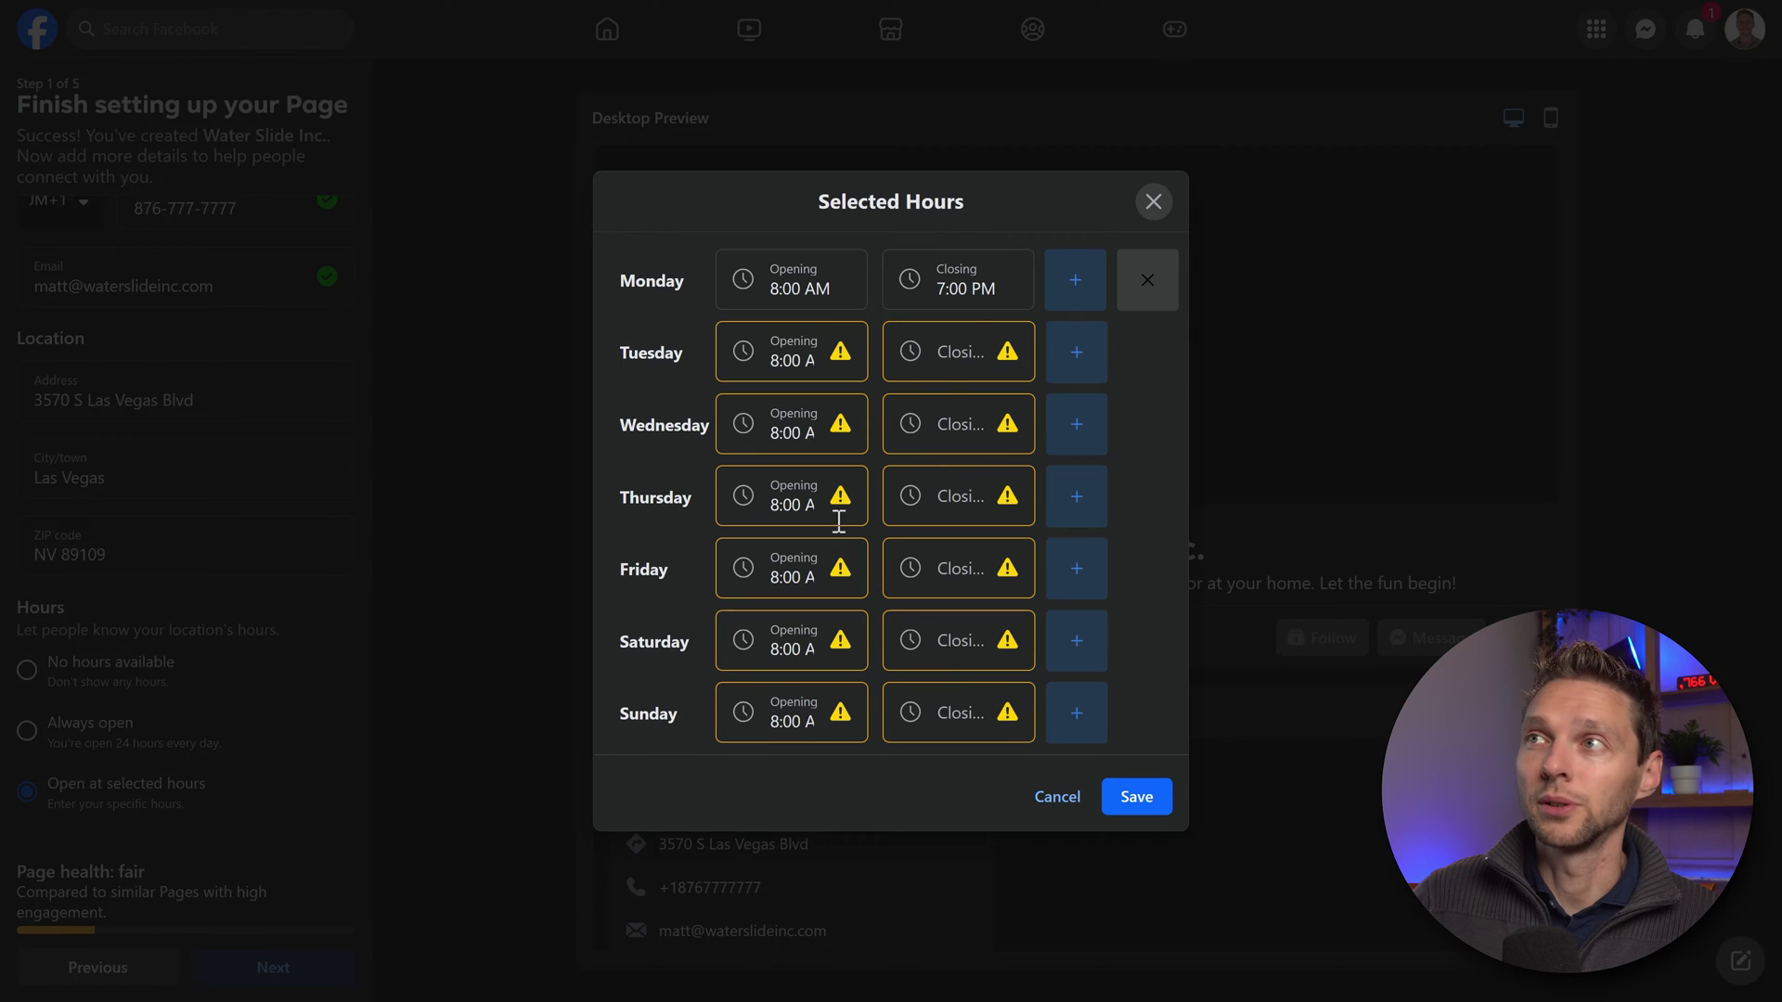
- Copy the 7:00 PM closing time to Tuesday through Friday
{"action": "left_click", "coordinate": [973, 295]}
{"action": "key", "text": "ctrl+a"}
{"action": "right_click", "coordinate": [962, 293]}
{"action": "left_click", "coordinate": [1012, 419]}
{"action": "left_click", "coordinate": [943, 356]}
{"action": "right_click", "coordinate": [945, 358]}
{"action": "left_click", "coordinate": [1012, 513]}
{"action": "left_click", "coordinate": [954, 422]}
{"action": "left_click", "coordinate": [956, 427]}
{"action": "key", "text": "ctrl+v"}
{"action": "left_click", "coordinate": [1021, 489]}
{"action": "left_click", "coordinate": [1012, 506]}
{"action": "key", "text": "ctrl+v"}
{"action": "left_click", "coordinate": [999, 557]}
{"action": "left_click", "coordinate": [1017, 566]}
{"action": "key", "text": "ctrl+v"}
{"action": "left_click", "coordinate": [971, 629]}
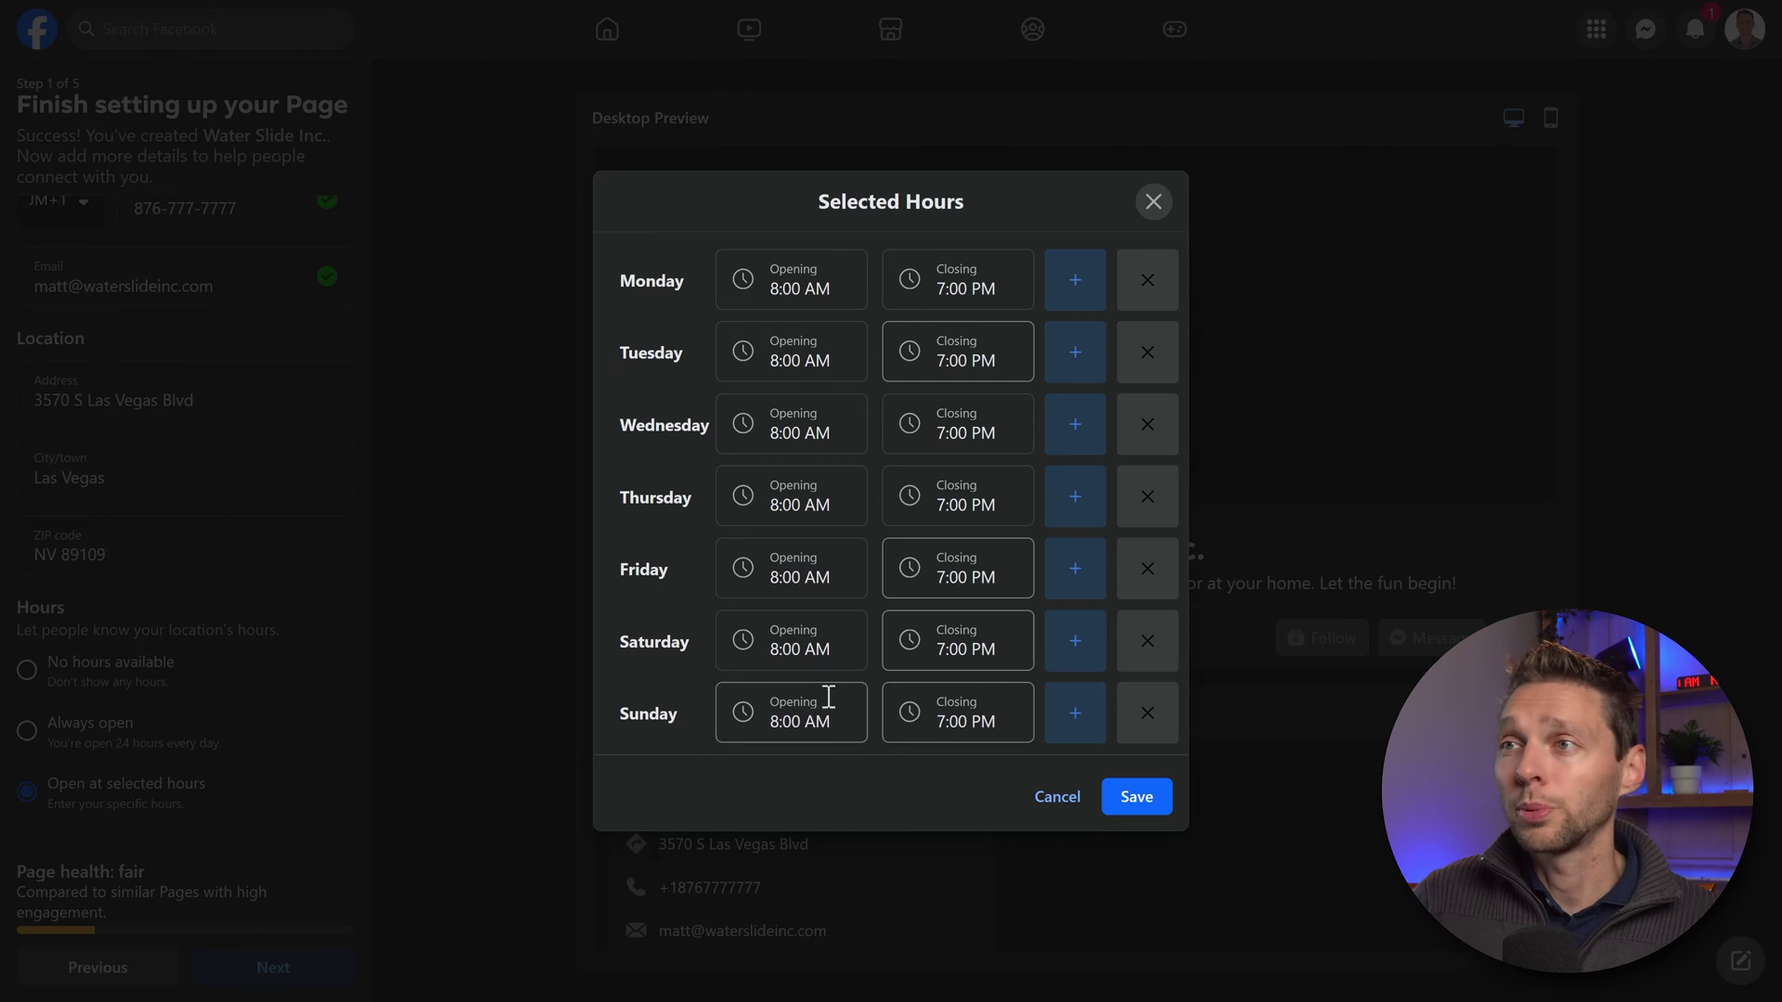
- Clear the Saturday and Sunday hours and save the schedule
{"action": "left_click", "coordinate": [1148, 713]}
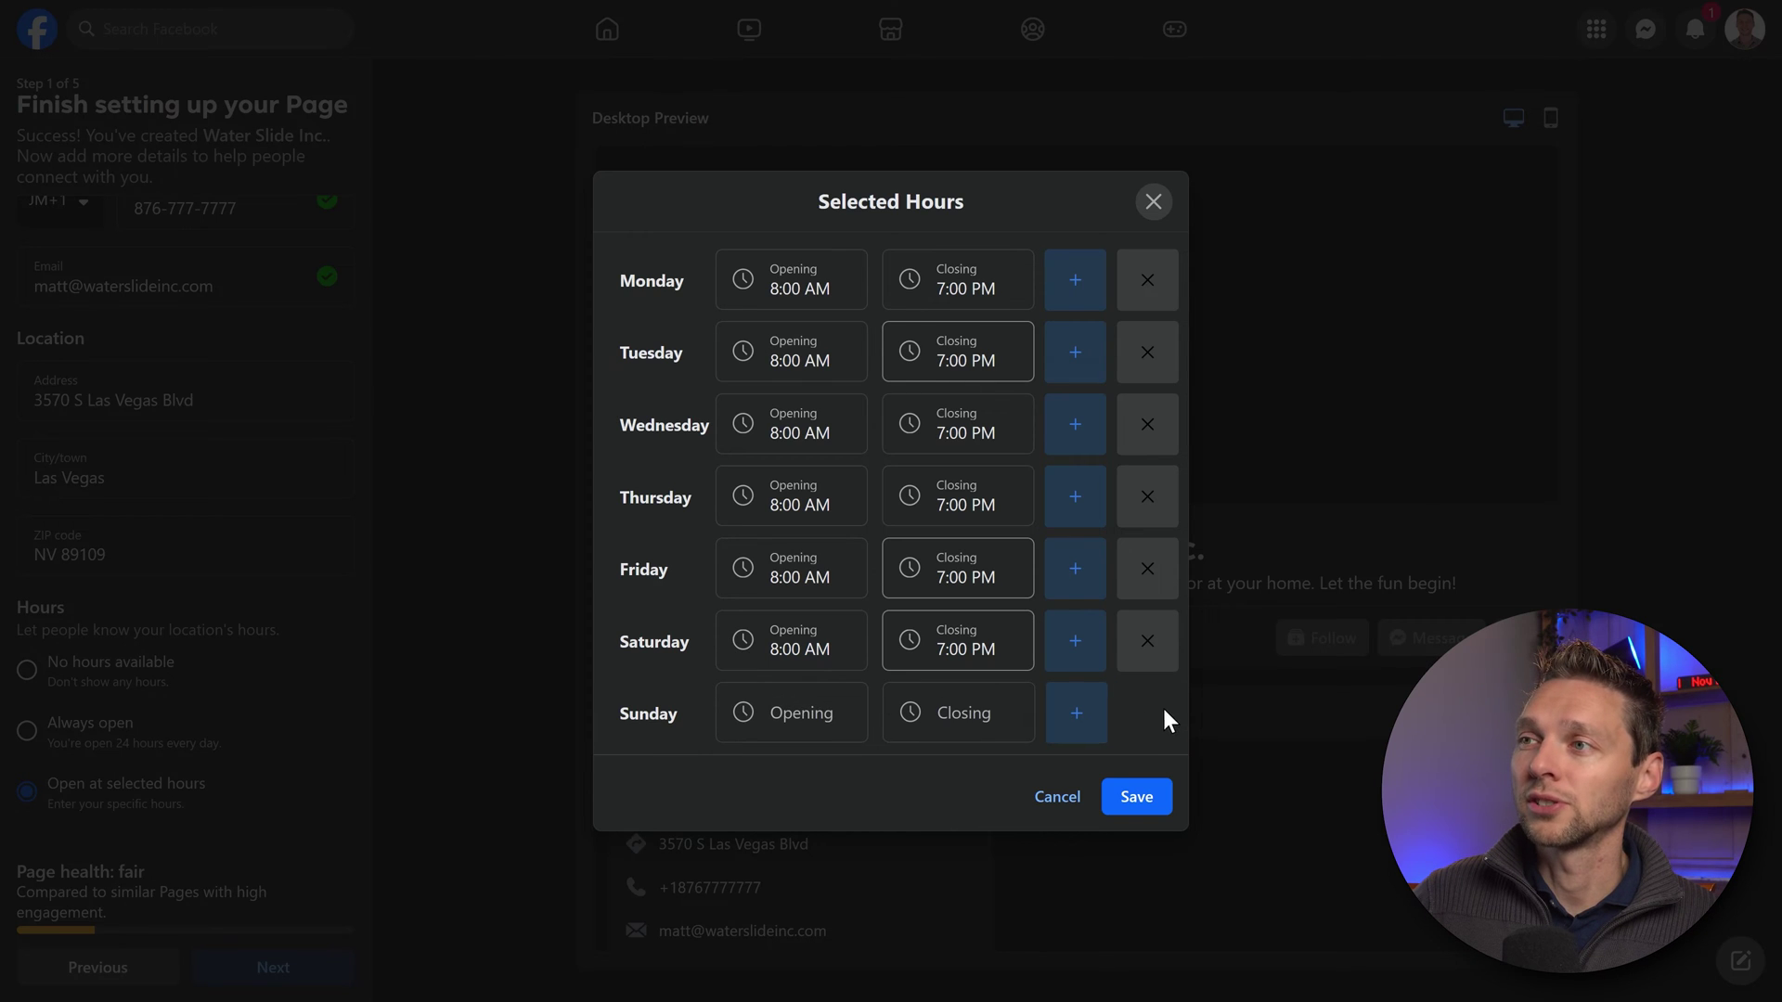
{"action": "left_click", "coordinate": [1149, 643]}
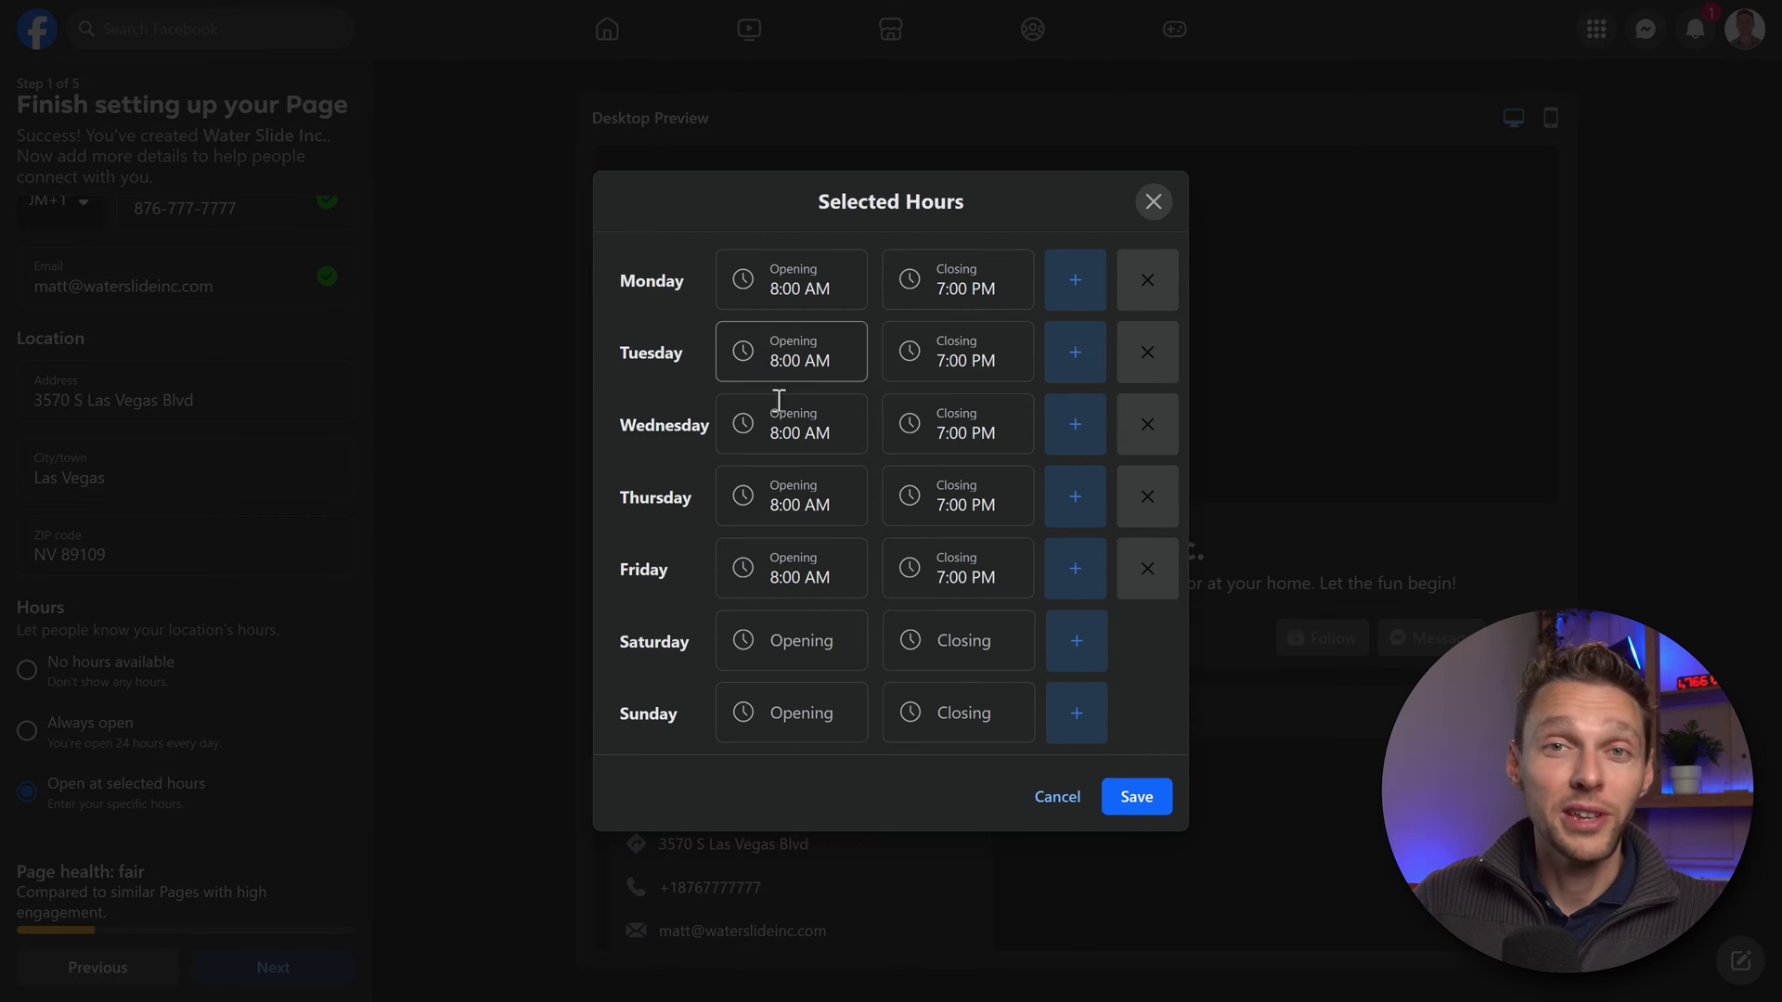
{"action": "left_click", "coordinate": [1137, 798]}
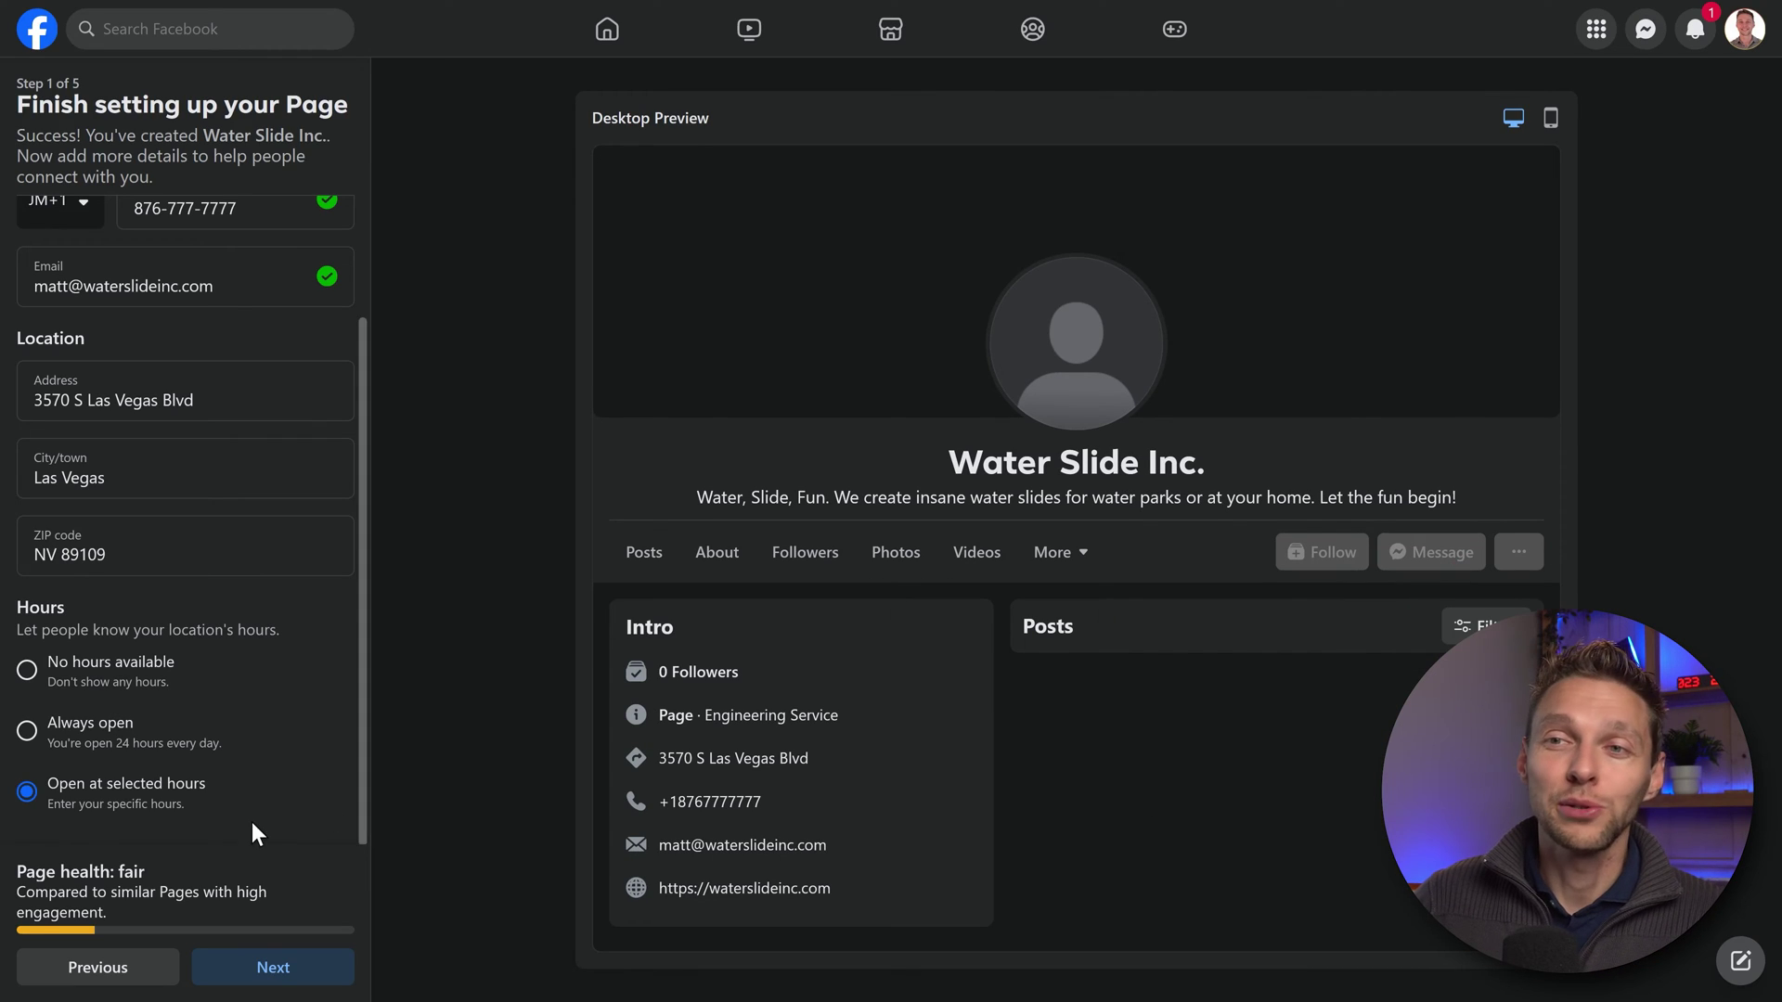
- Advance to Customize your Page and note the 176x176, 196x196 and 36x36 profile picture sizes
{"action": "left_click", "coordinate": [276, 970]}
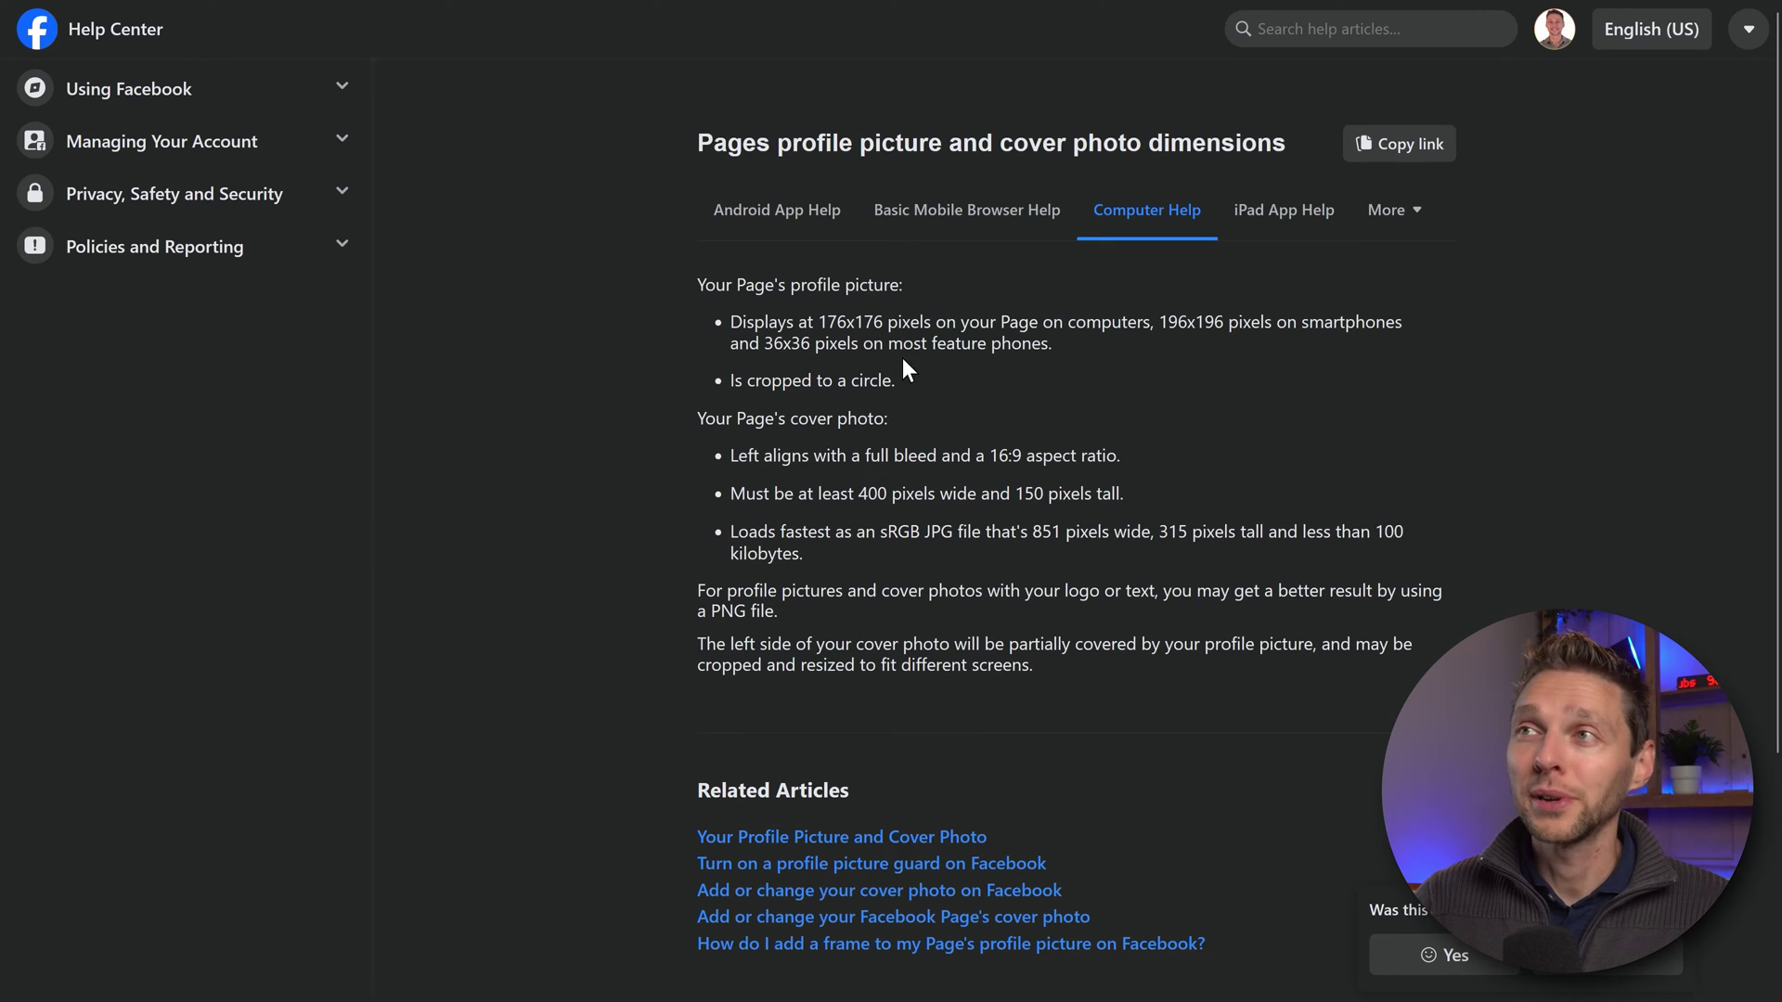
{"action": "left_click_drag", "start_coordinate": [827, 322], "coordinate": [887, 320]}
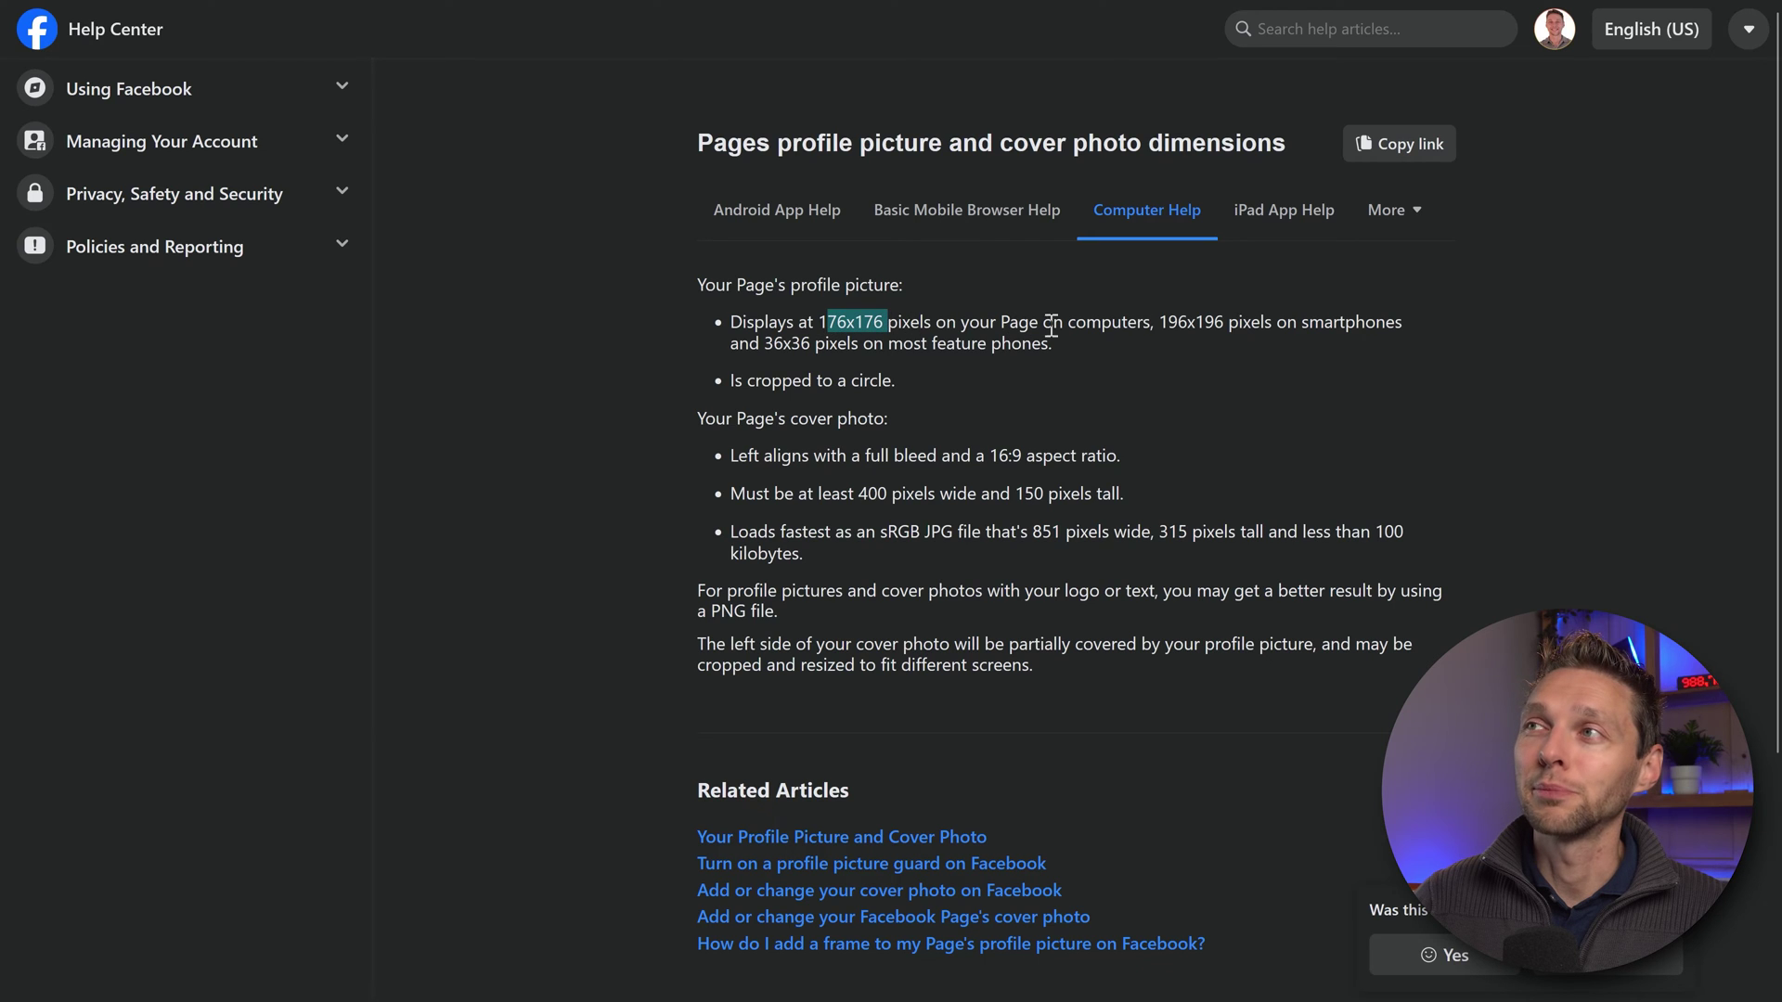
{"action": "left_click_drag", "start_coordinate": [1159, 322], "coordinate": [1238, 323]}
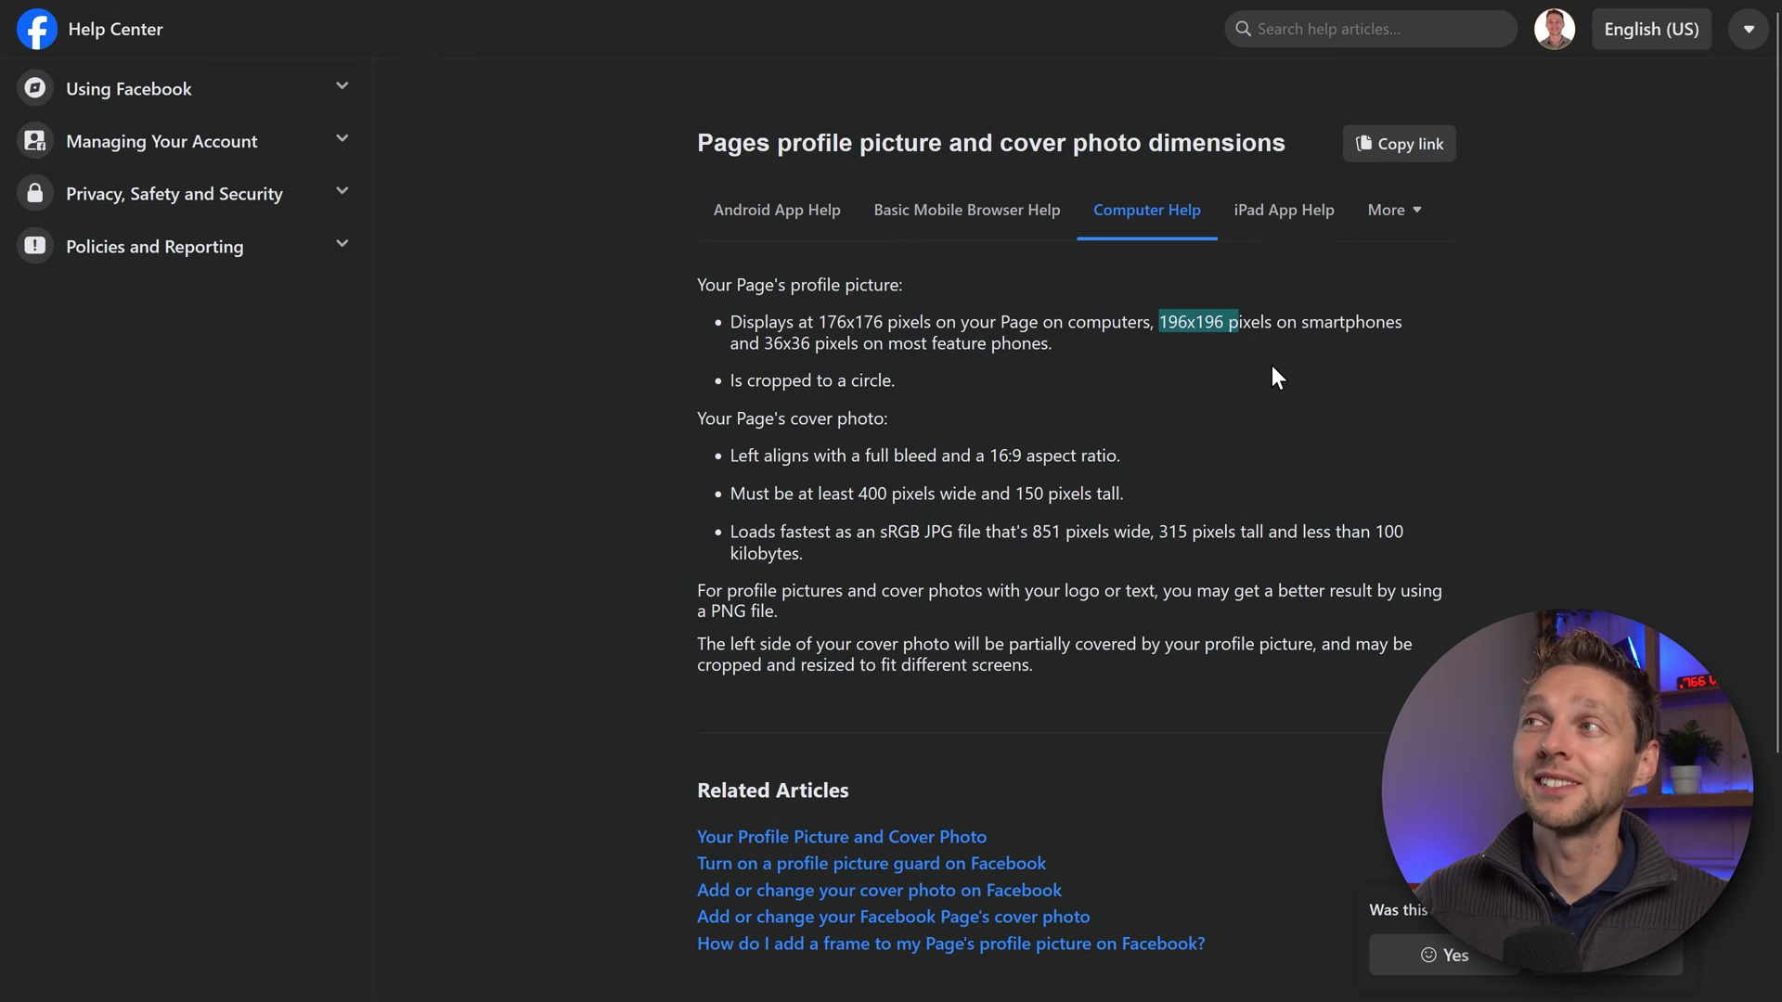
{"action": "left_click_drag", "start_coordinate": [763, 343], "coordinate": [810, 347]}
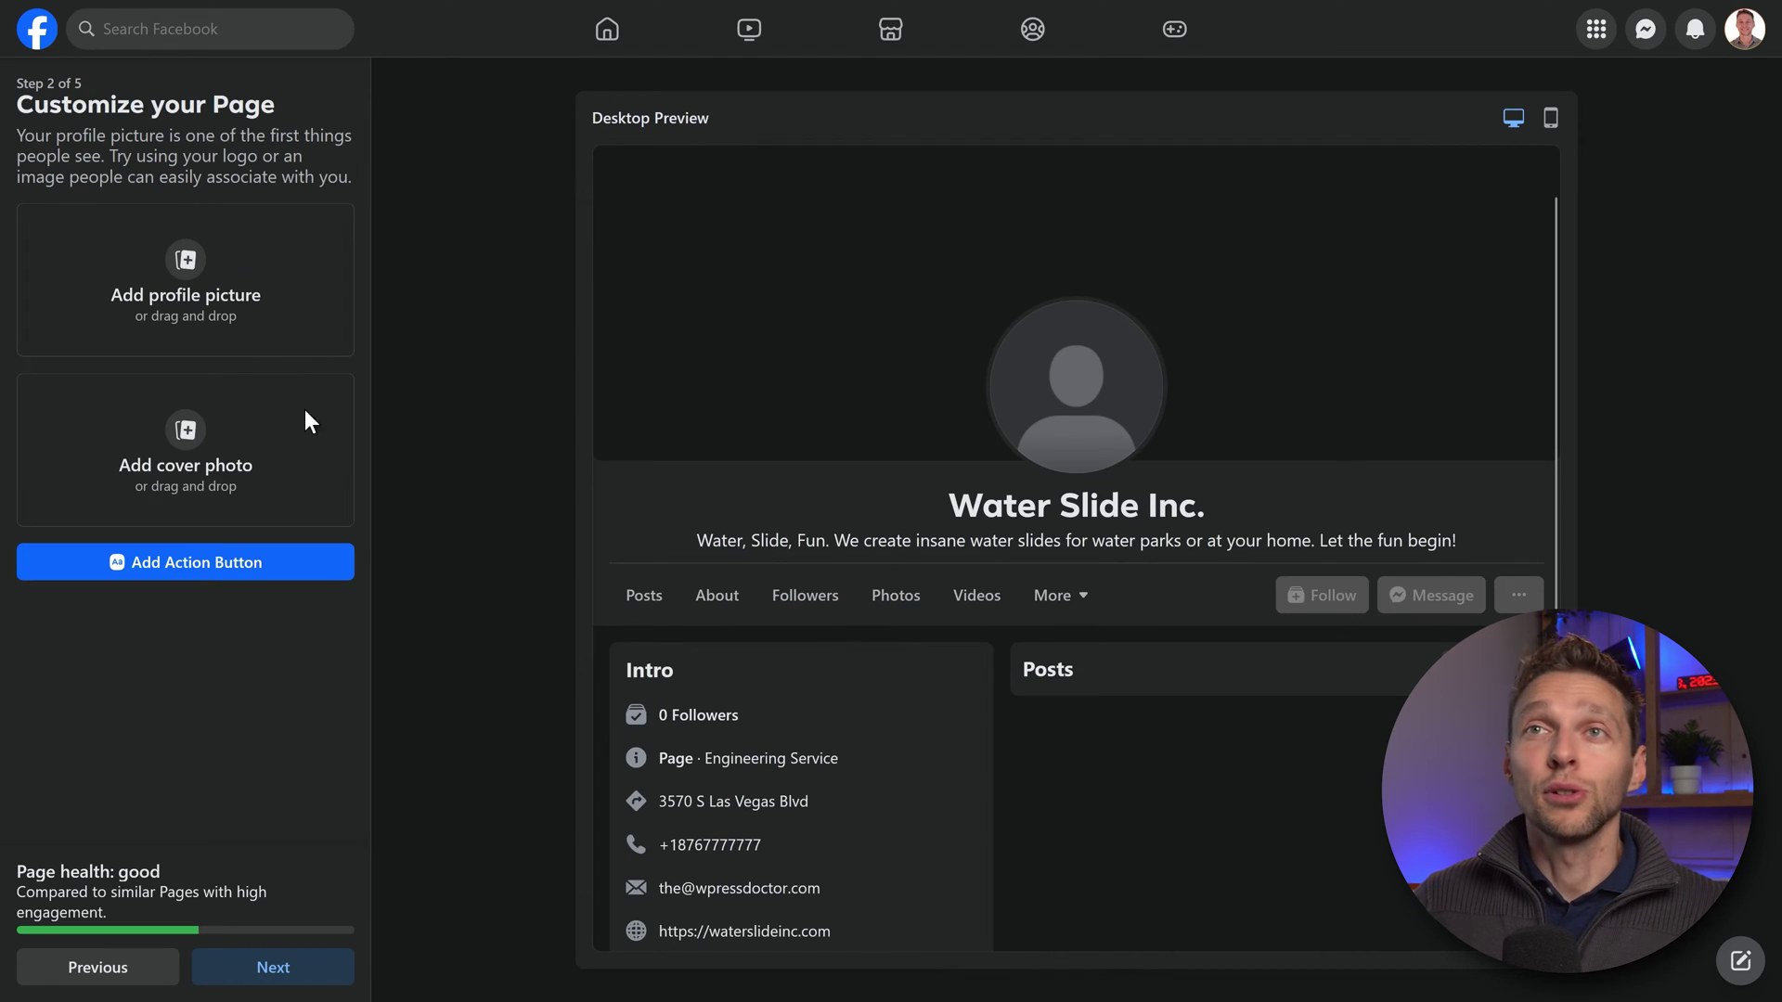
- Set the company logo as profile picture and position a water-park cover photo
{"action": "left_click", "coordinate": [185, 295]}
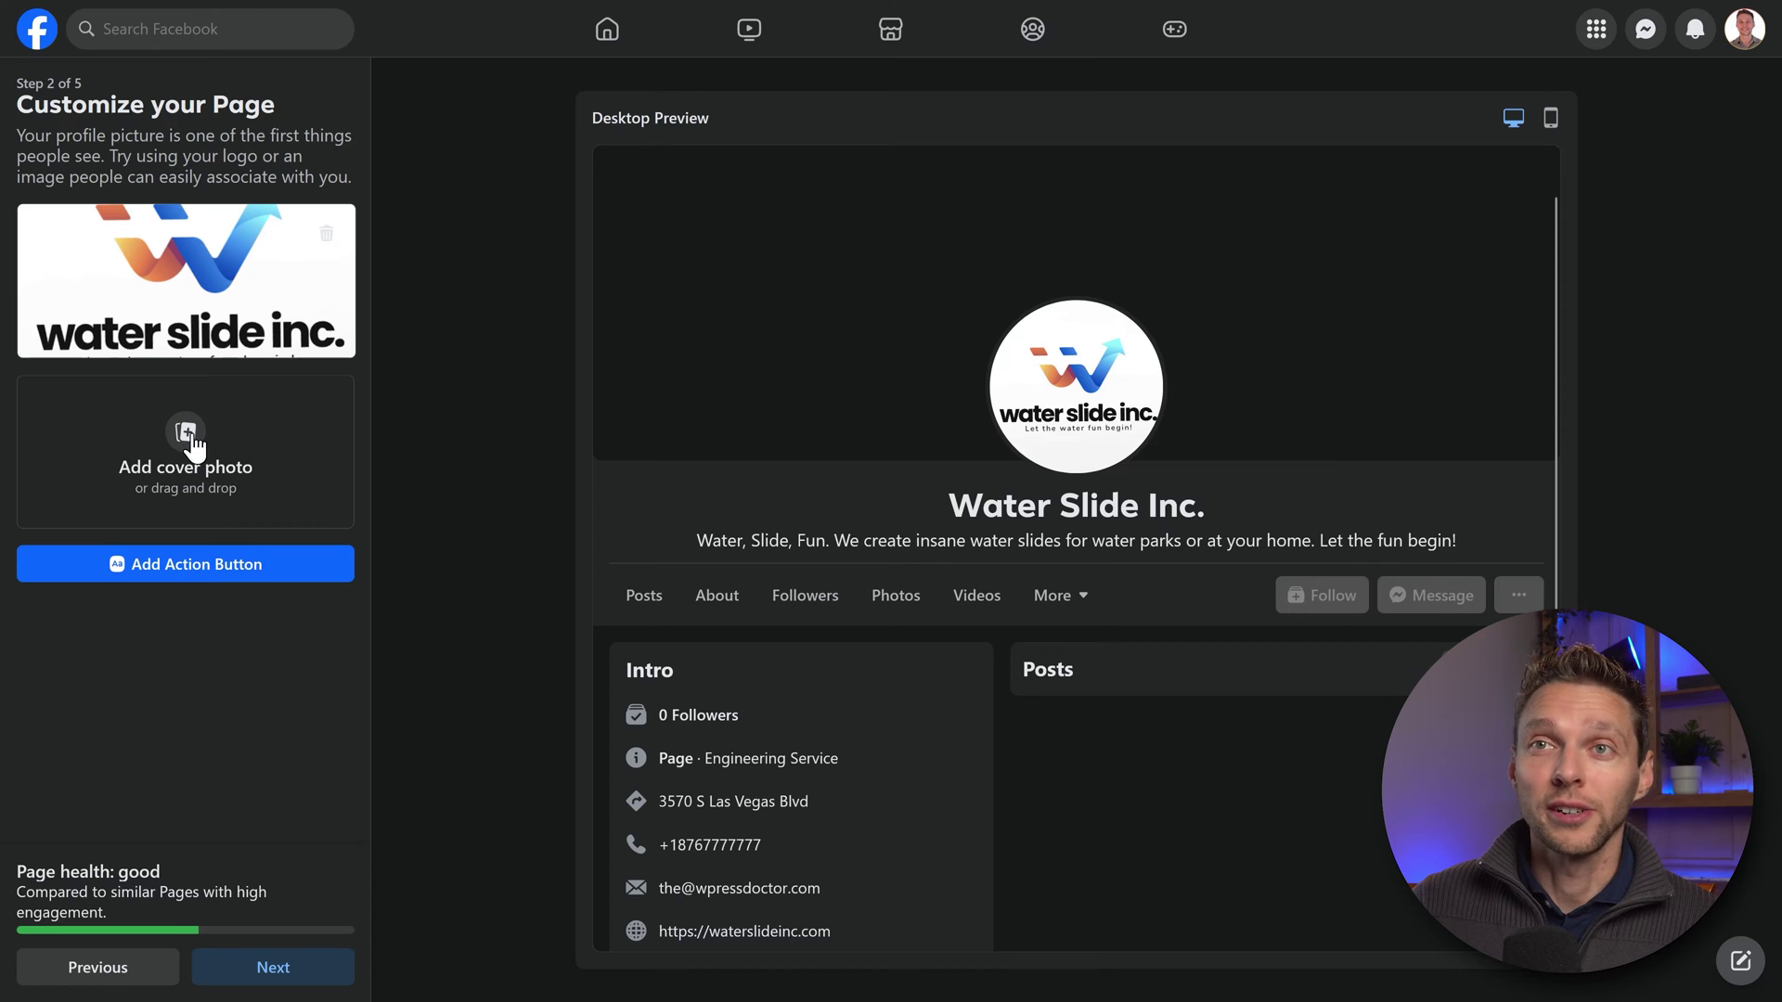
{"action": "left_click", "coordinate": [182, 433]}
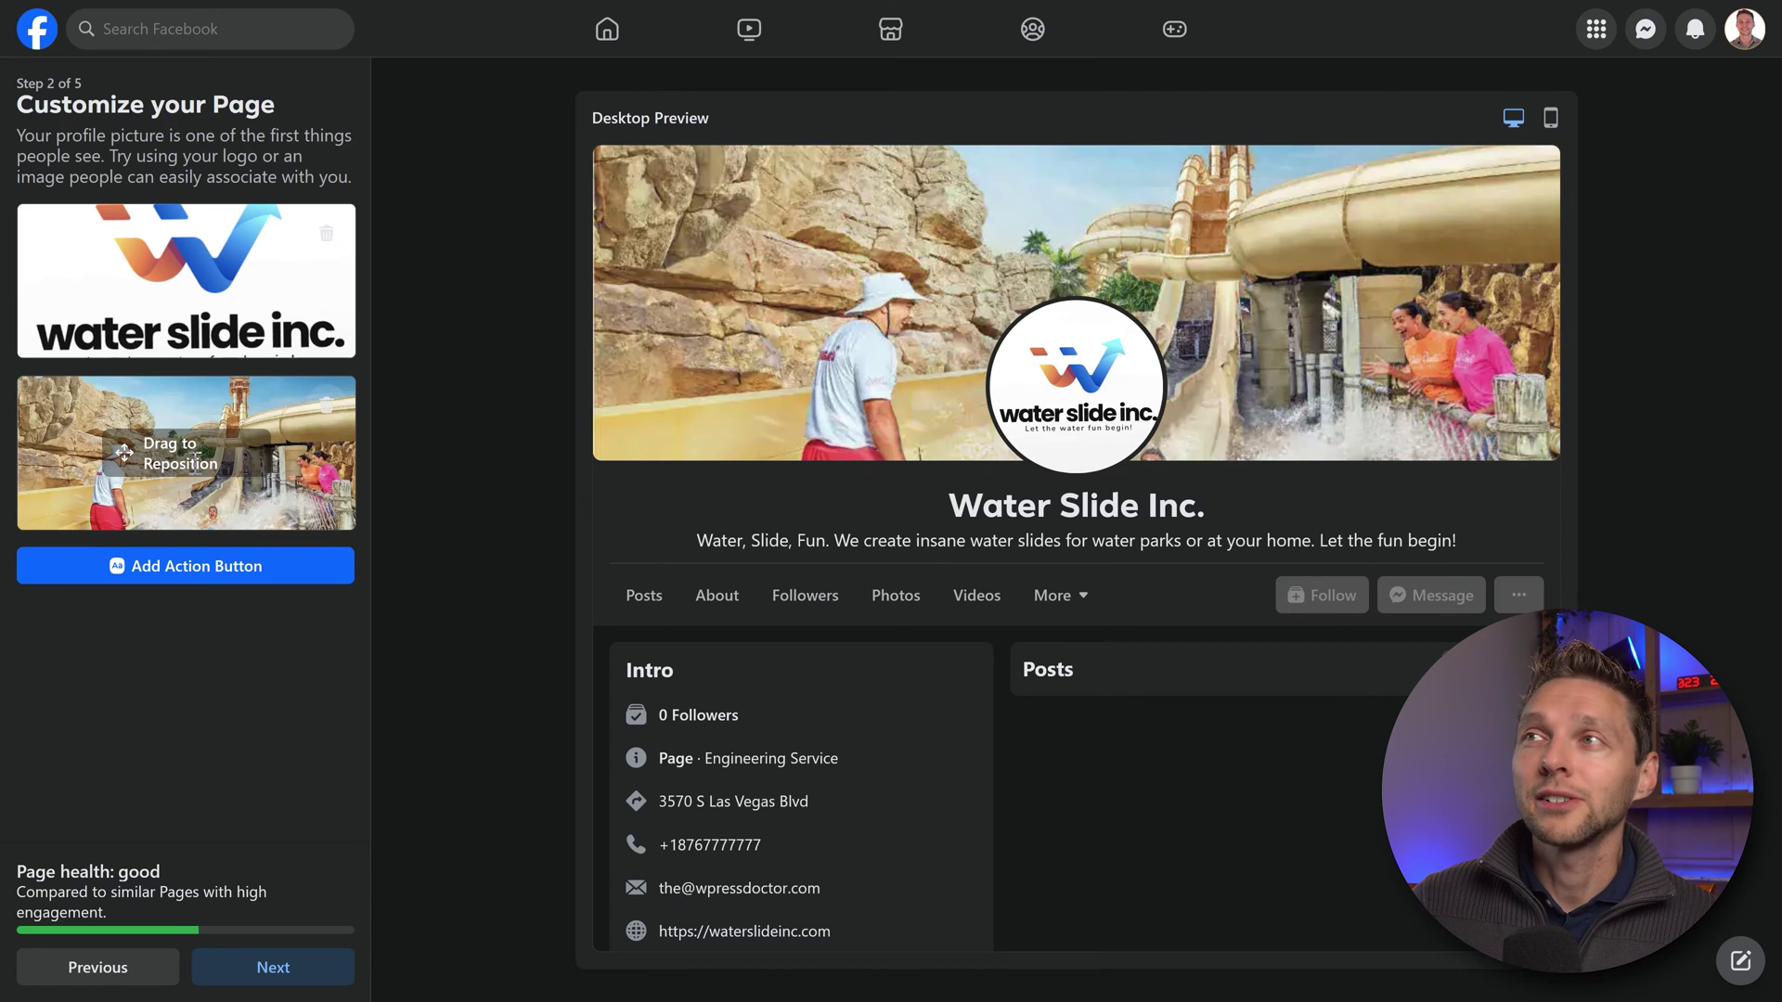
{"action": "mouse_move", "coordinate": [243, 490]}
{"action": "left_mouse_down"}
{"action": "mouse_move", "coordinate": [238, 441]}
{"action": "mouse_move", "coordinate": [233, 496]}
{"action": "left_mouse_up"}
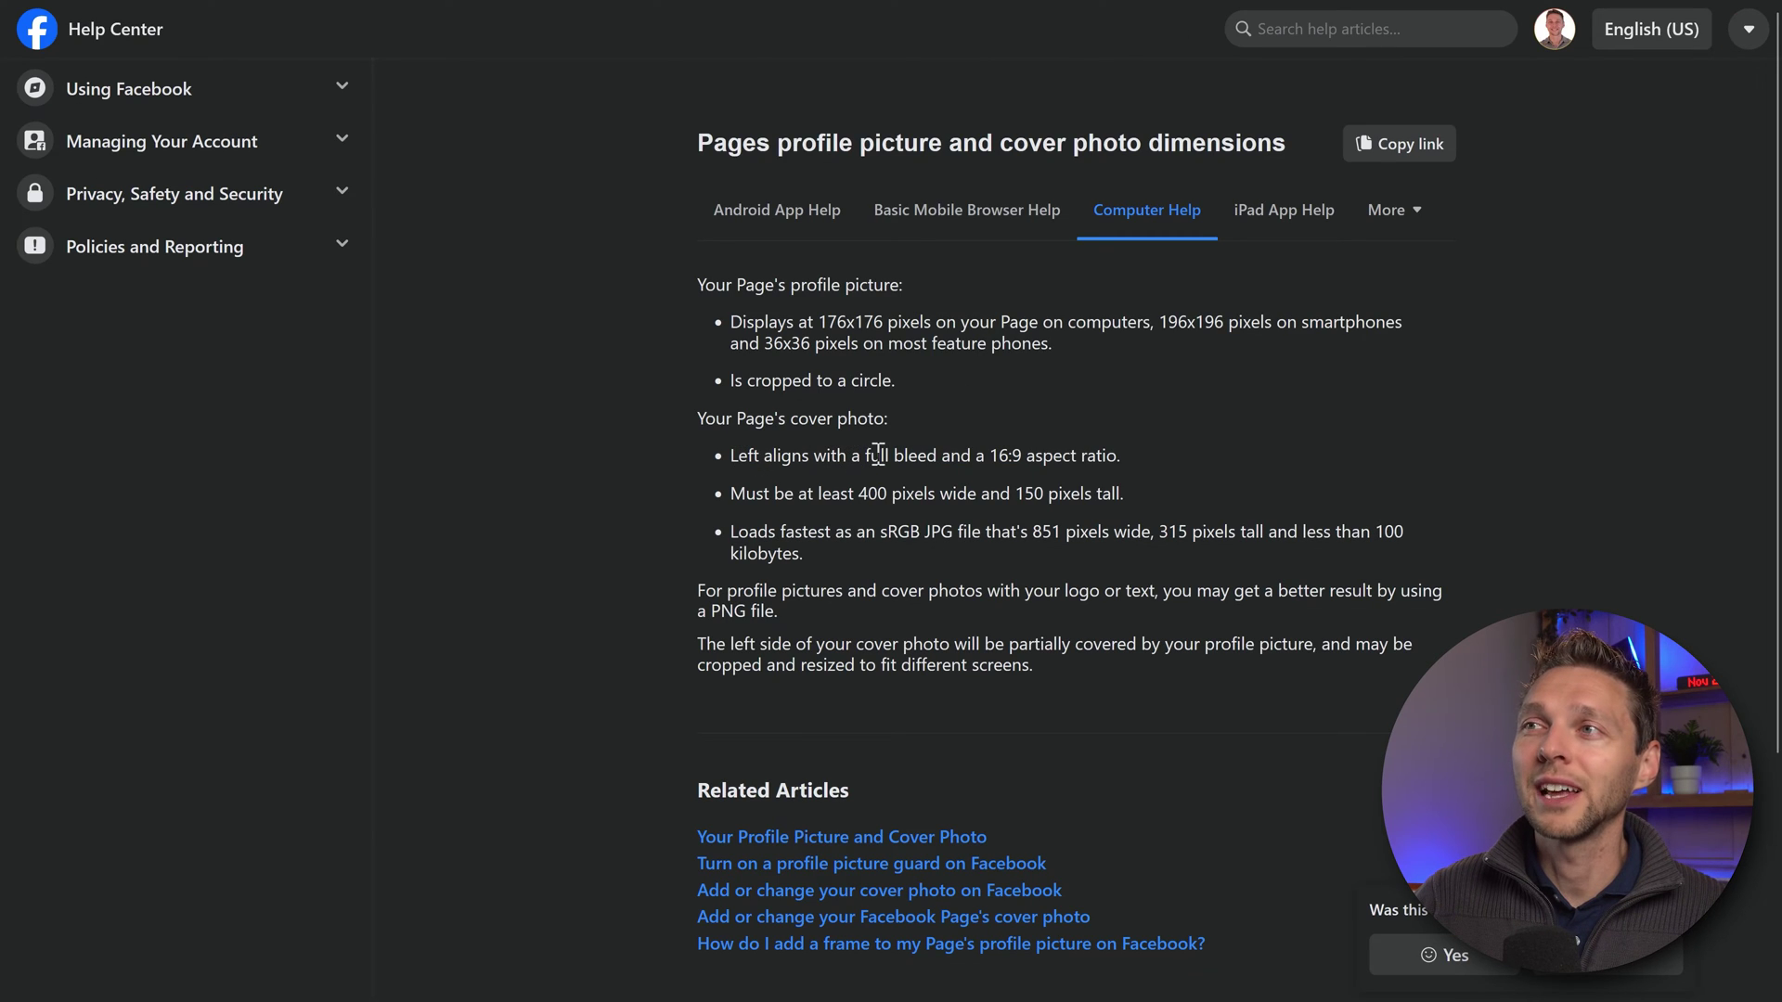
- Highlight the cover photo requirements: 16:9 ratio, 400 pixels wide, 150 pixels tall
{"action": "left_click_drag", "start_coordinate": [989, 454], "coordinate": [1025, 457]}
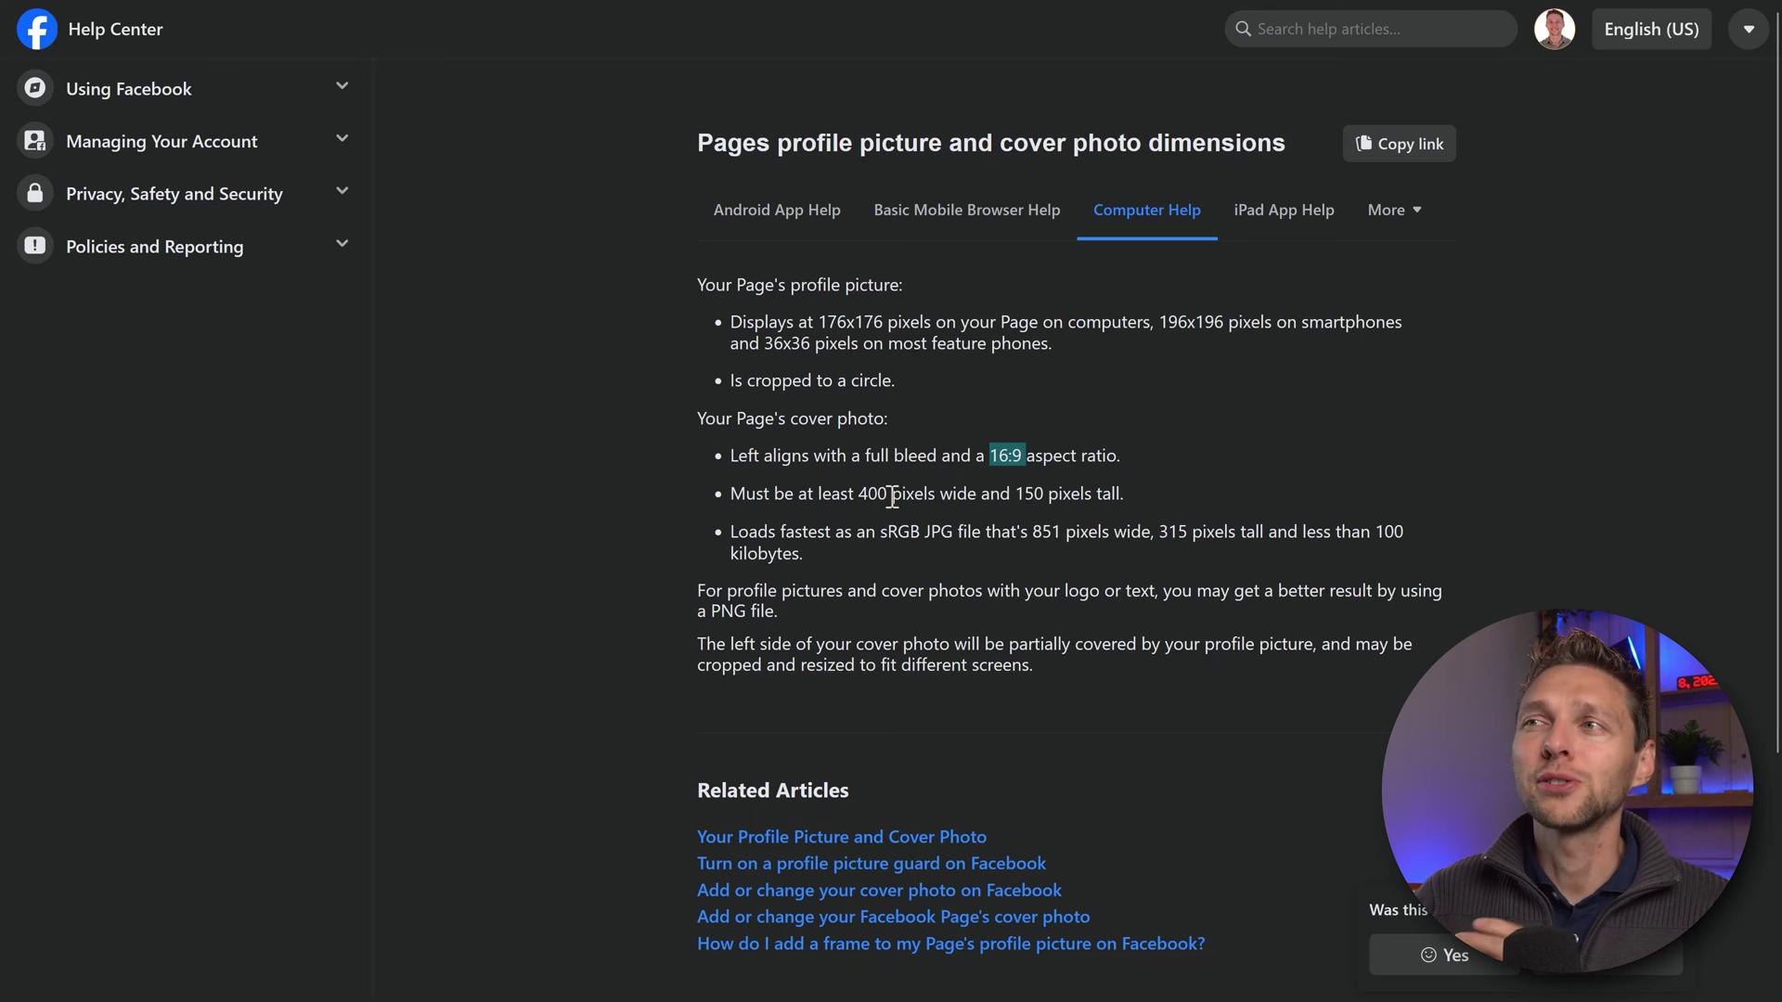
{"action": "left_click_drag", "start_coordinate": [856, 497], "coordinate": [1012, 498]}
{"action": "left_click_drag", "start_coordinate": [1015, 496], "coordinate": [1080, 498]}
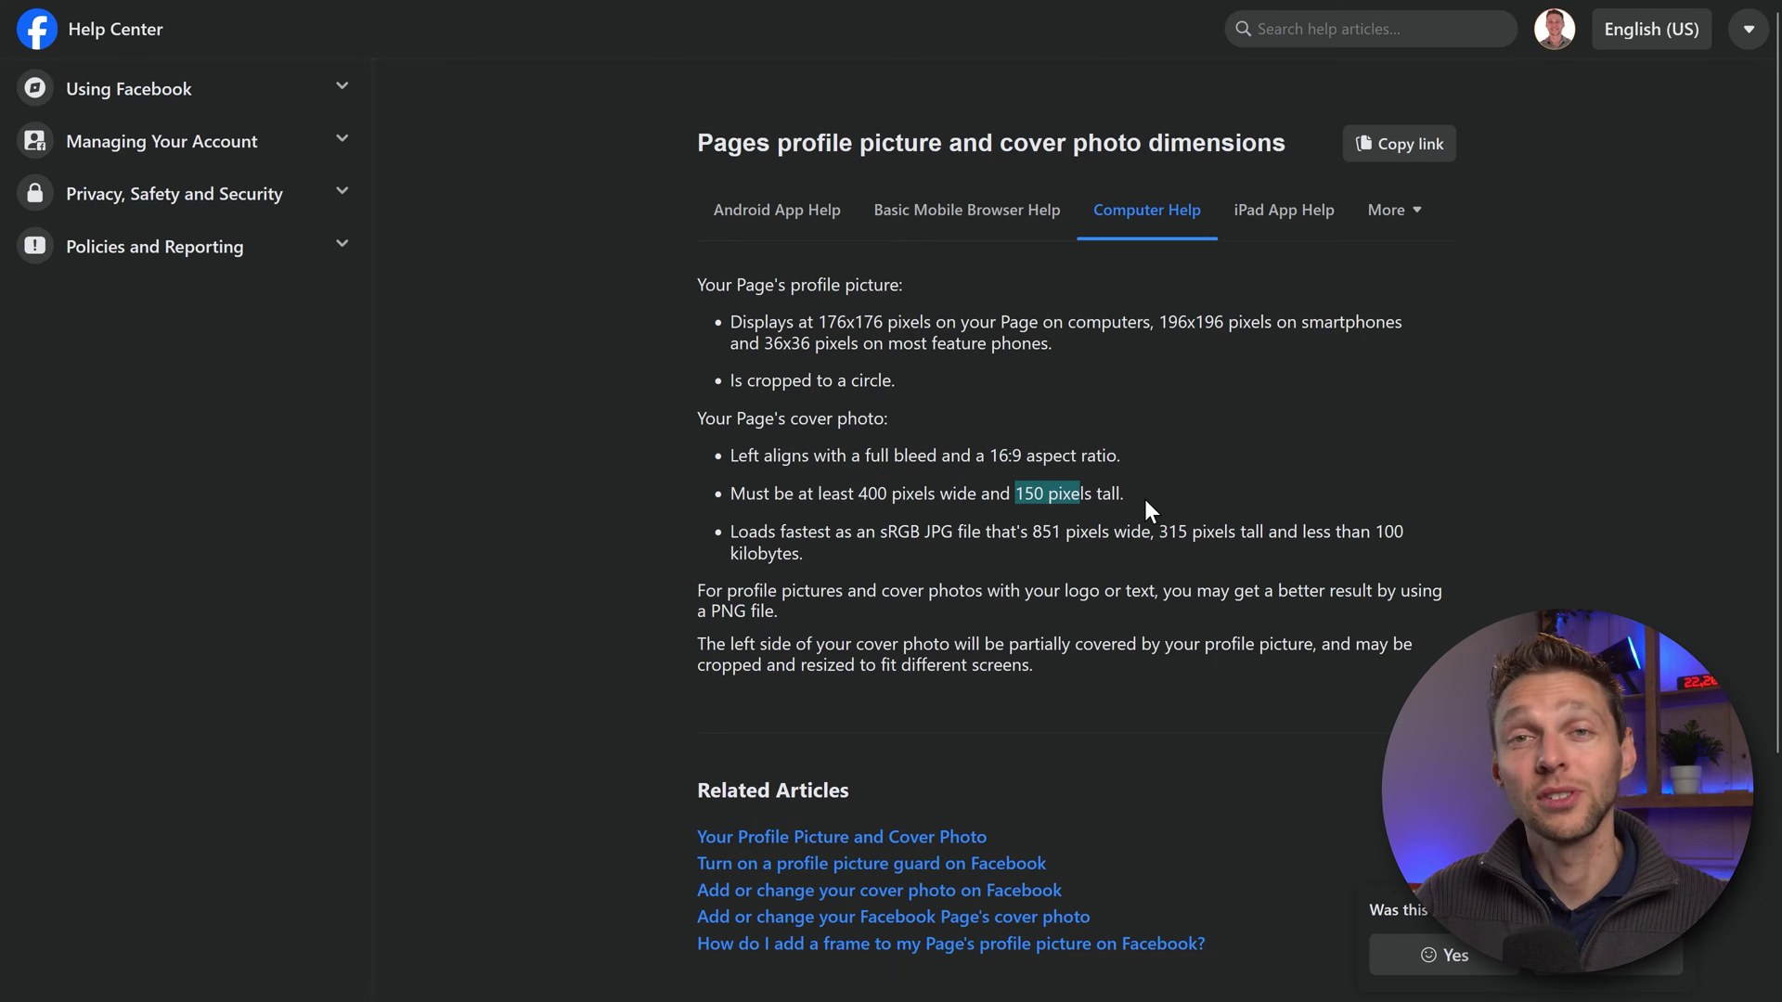
{"action": "left_click", "coordinate": [1112, 499]}
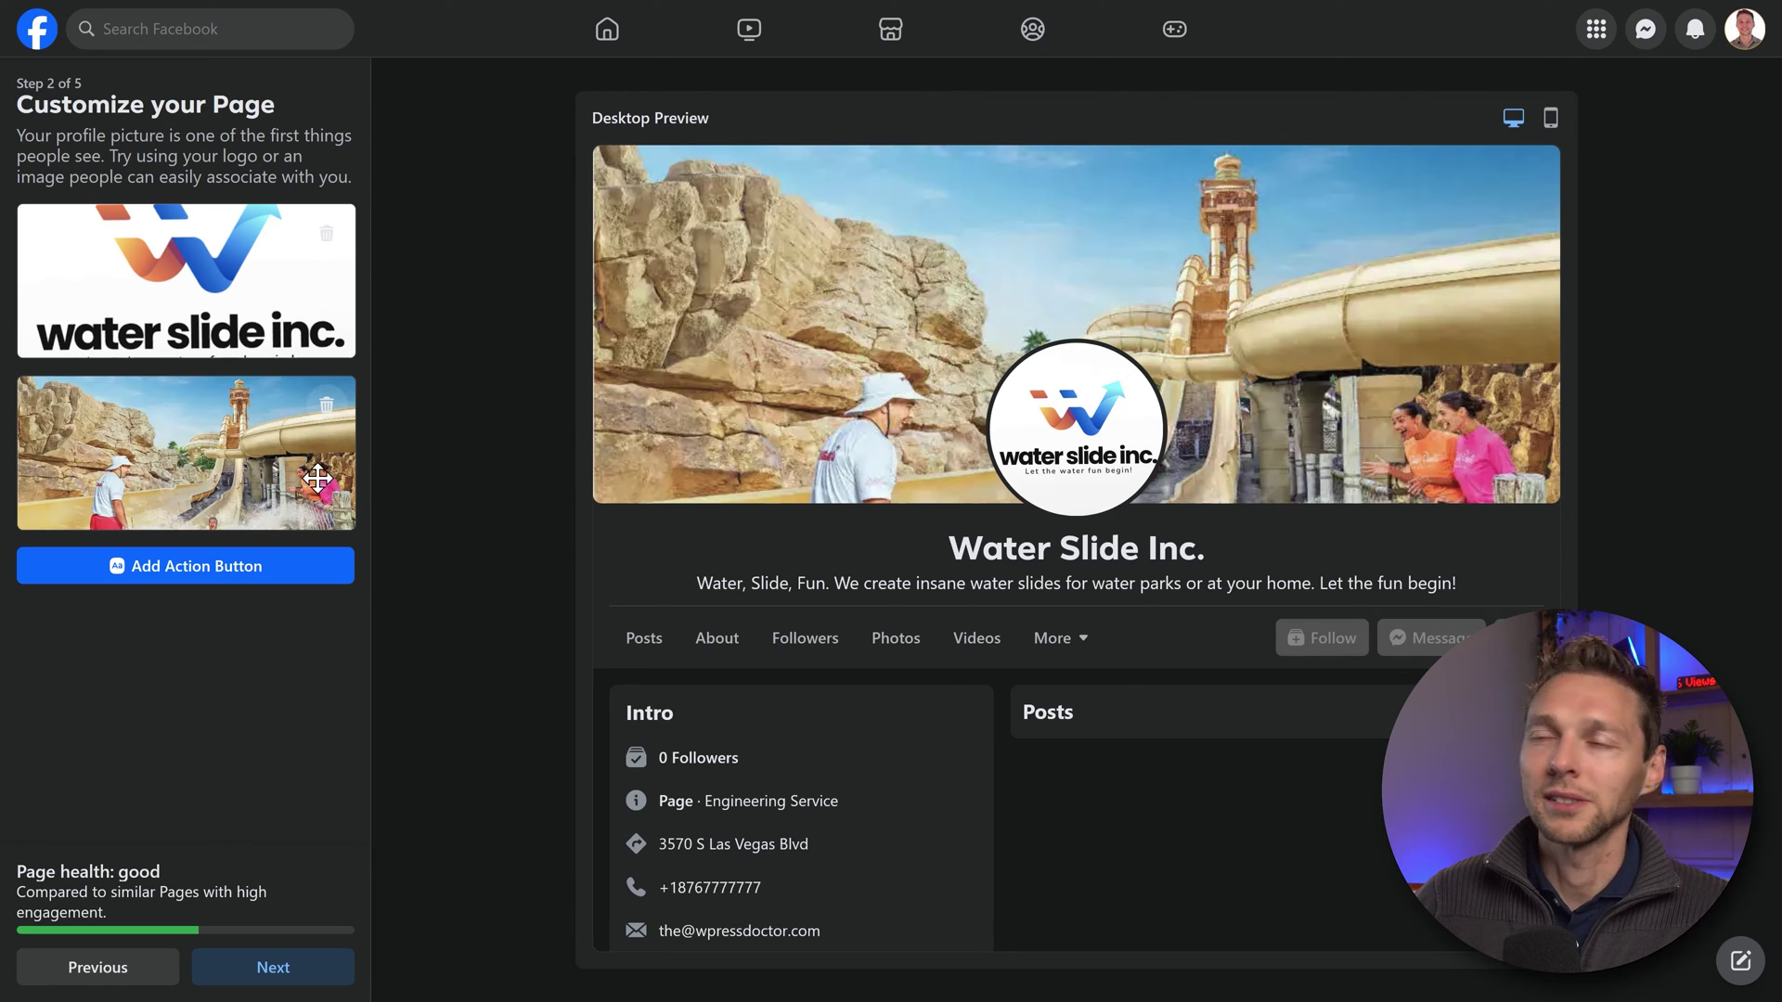
- Start adding an action button and try the WhatsApp option and its country-code list
{"action": "left_click", "coordinate": [205, 570]}
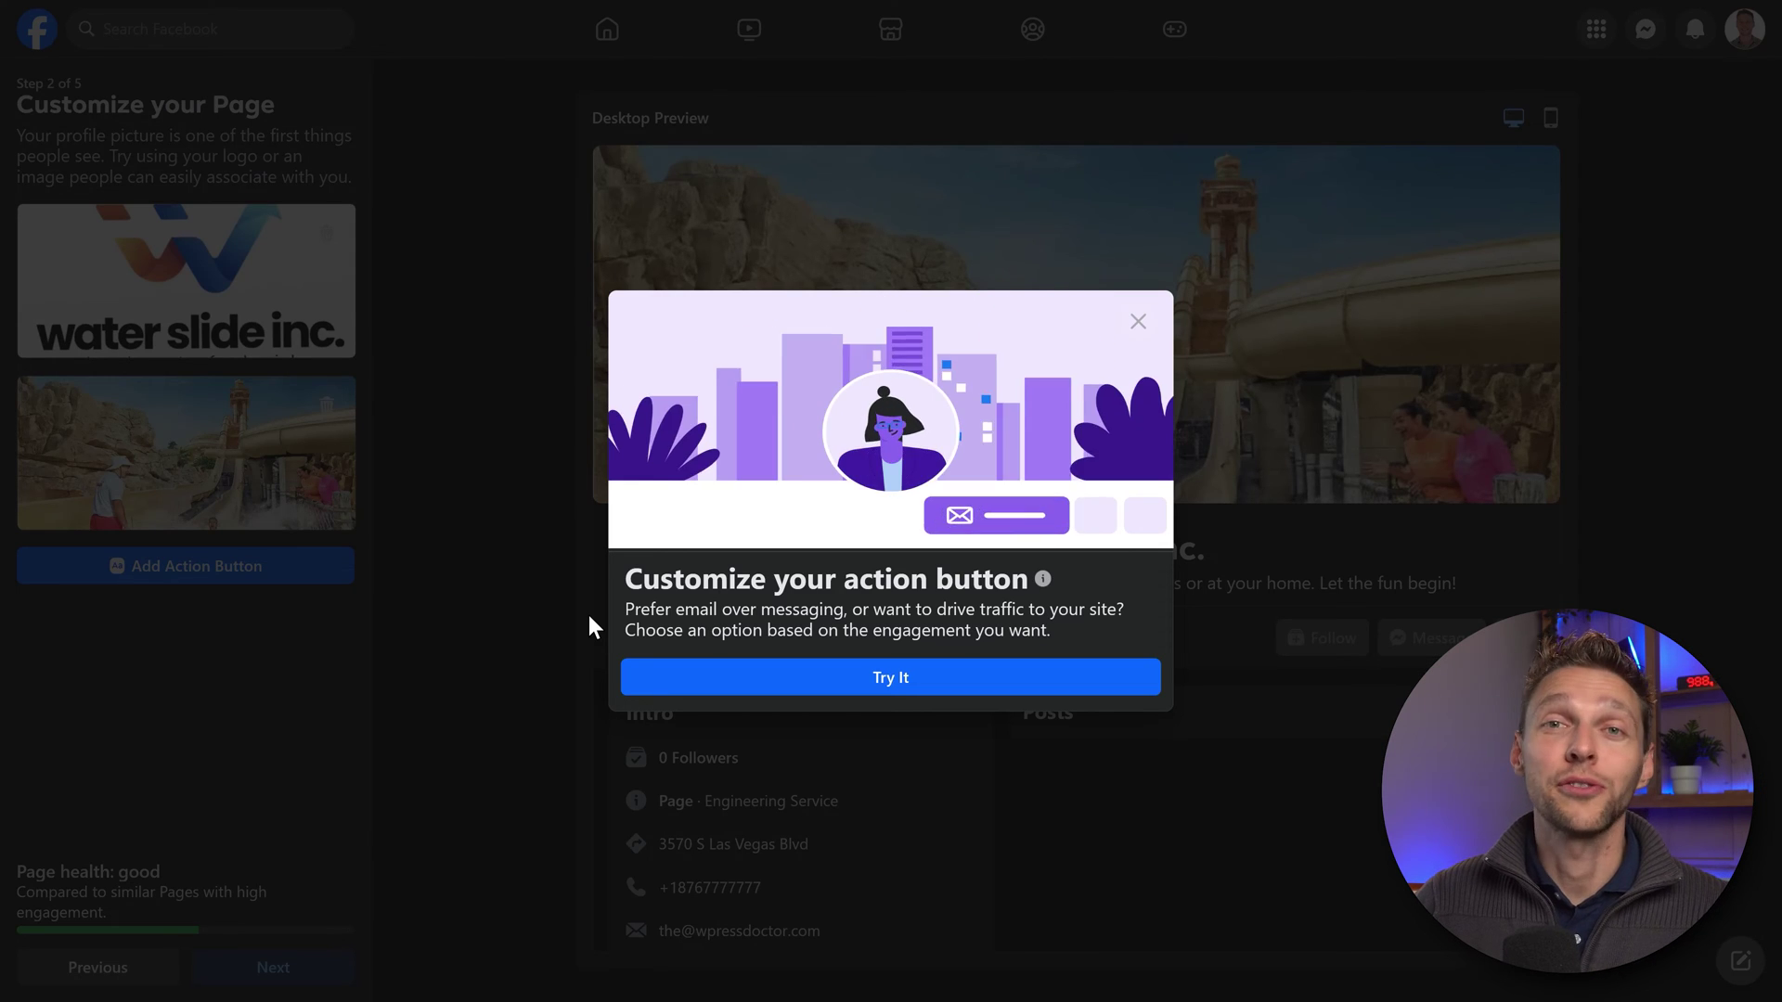
{"action": "left_click", "coordinate": [890, 685]}
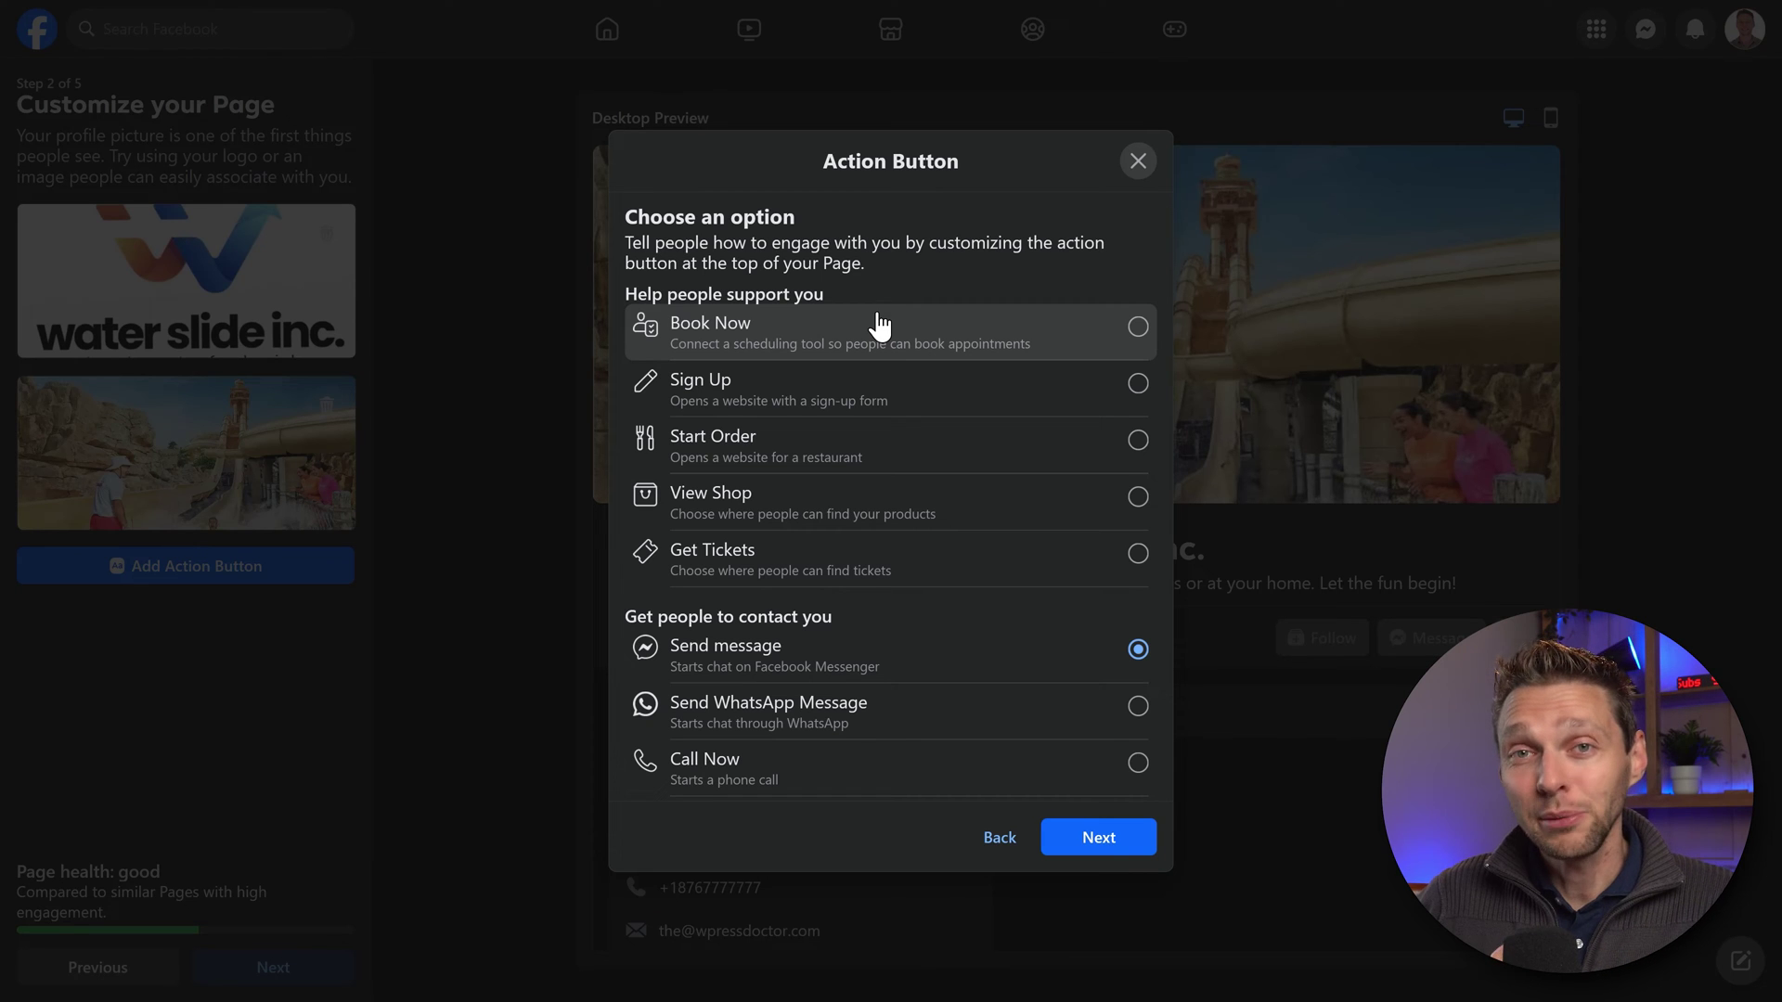
{"action": "left_click", "coordinate": [784, 719]}
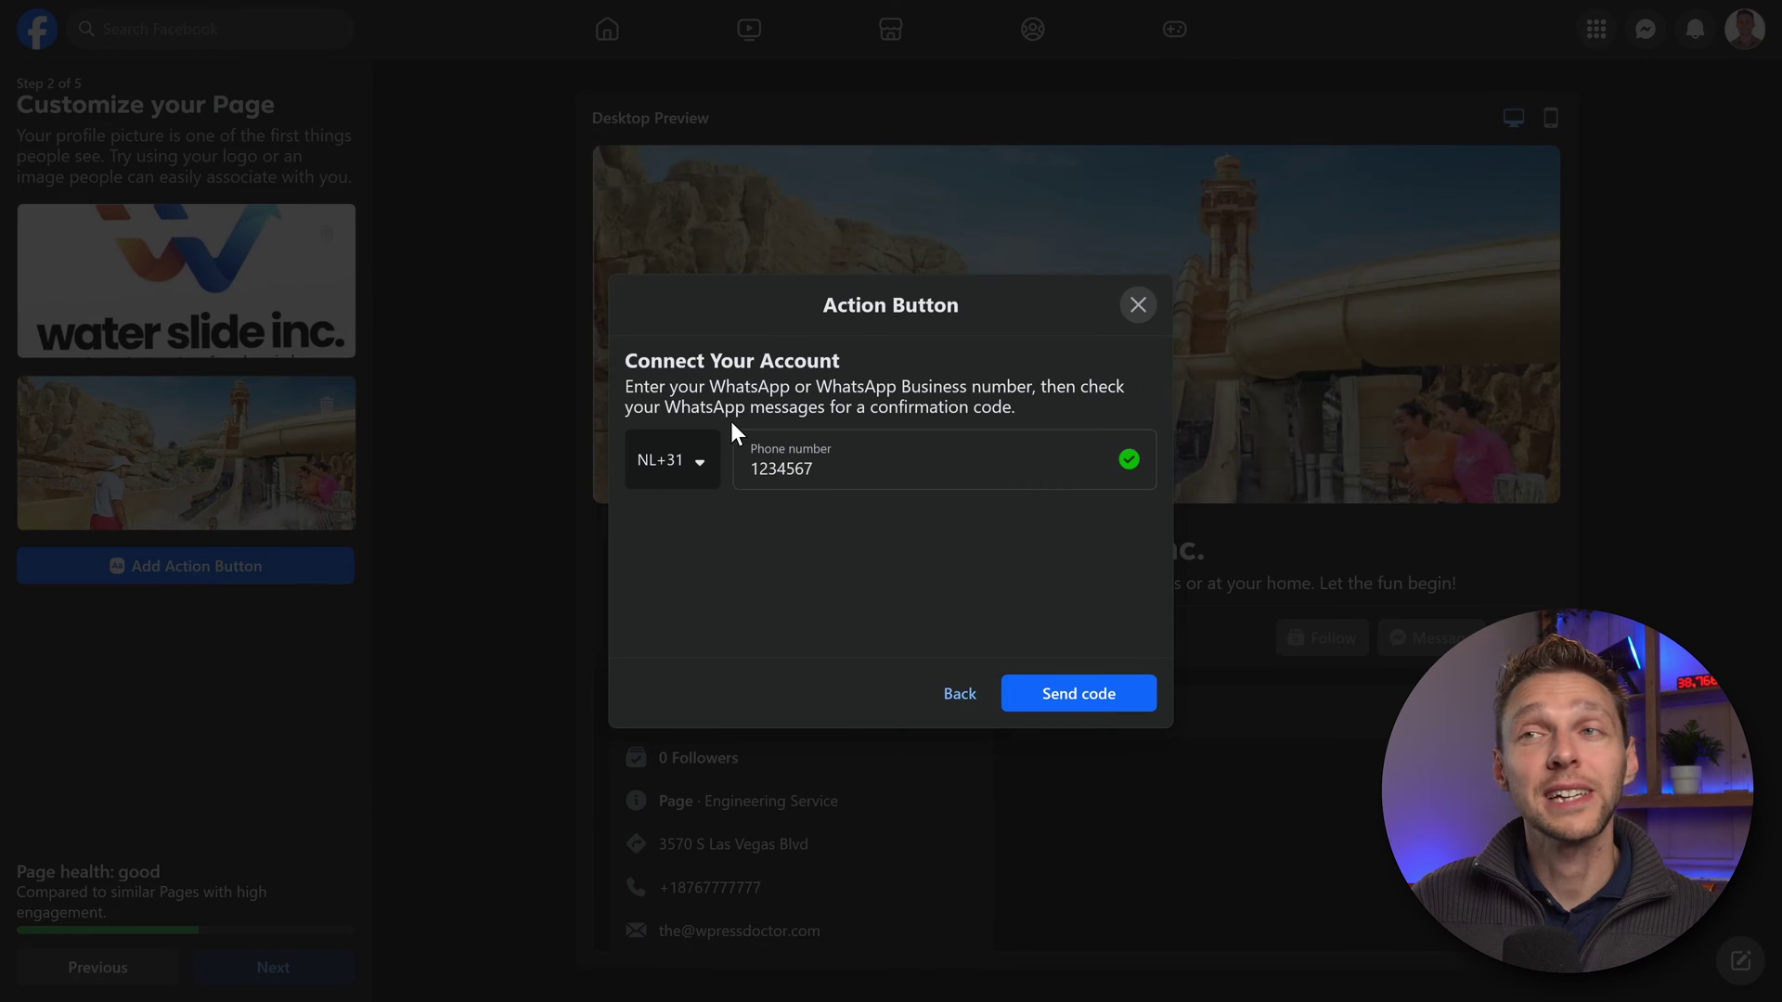
{"action": "left_click", "coordinate": [699, 465]}
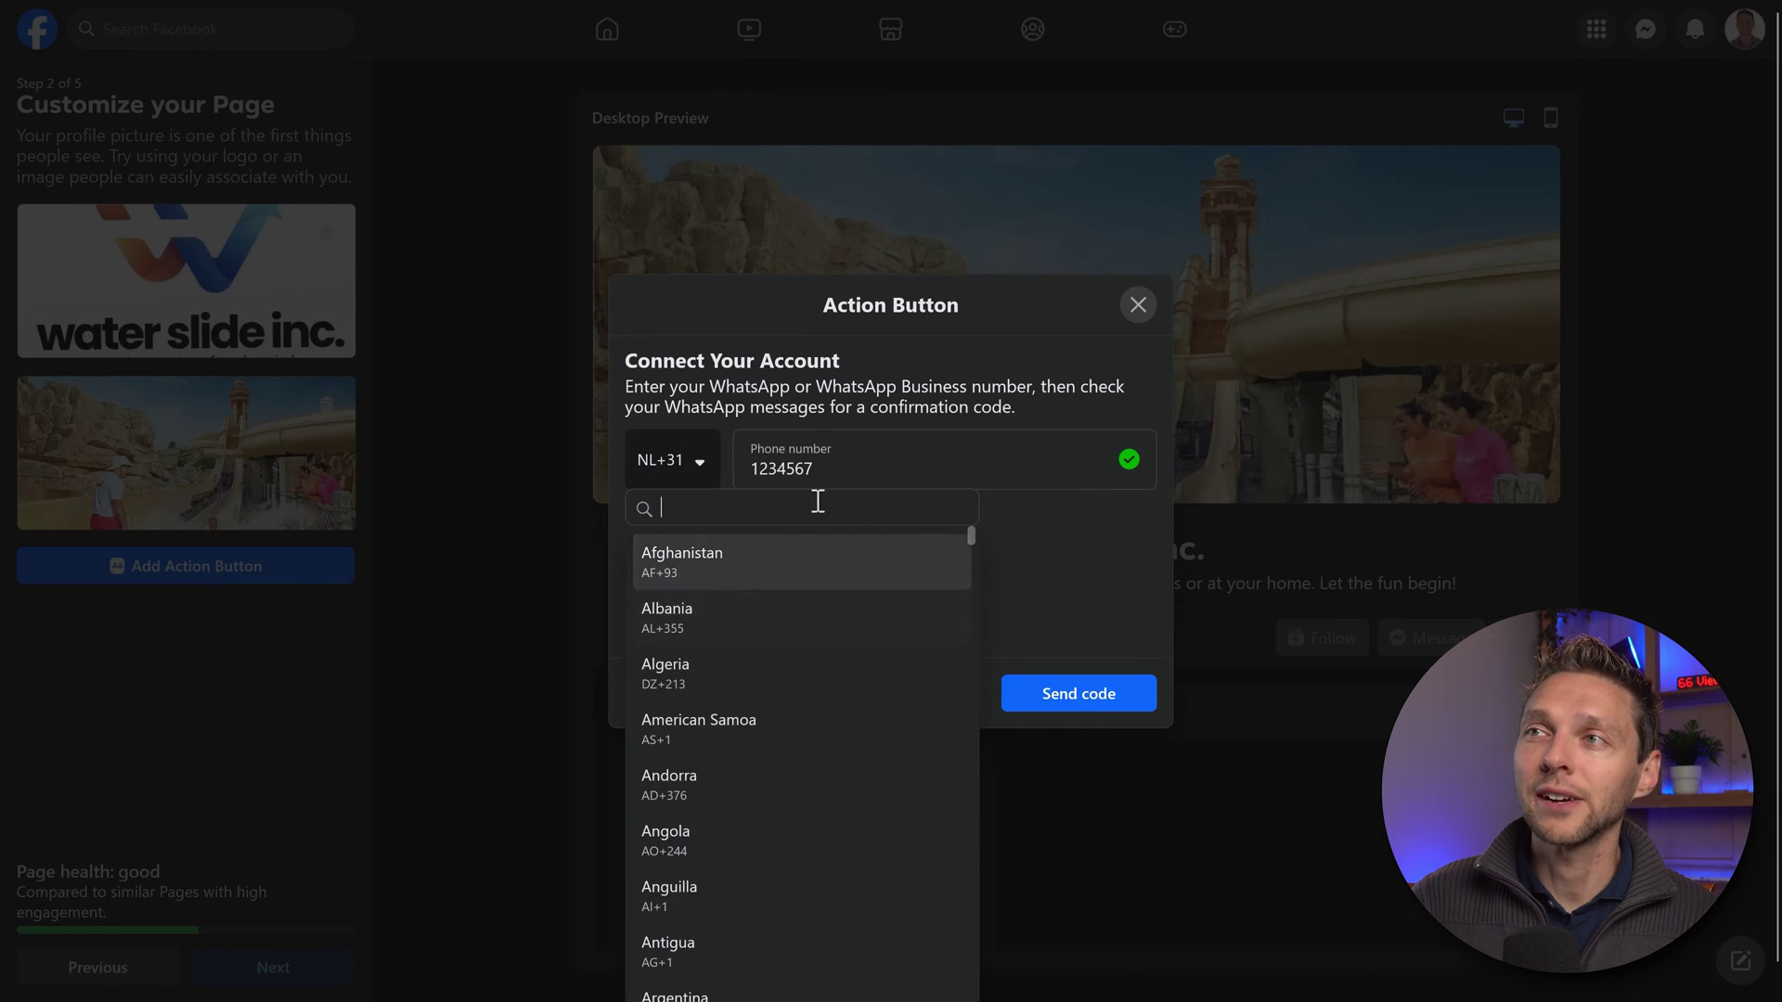
{"action": "left_click", "coordinate": [868, 474]}
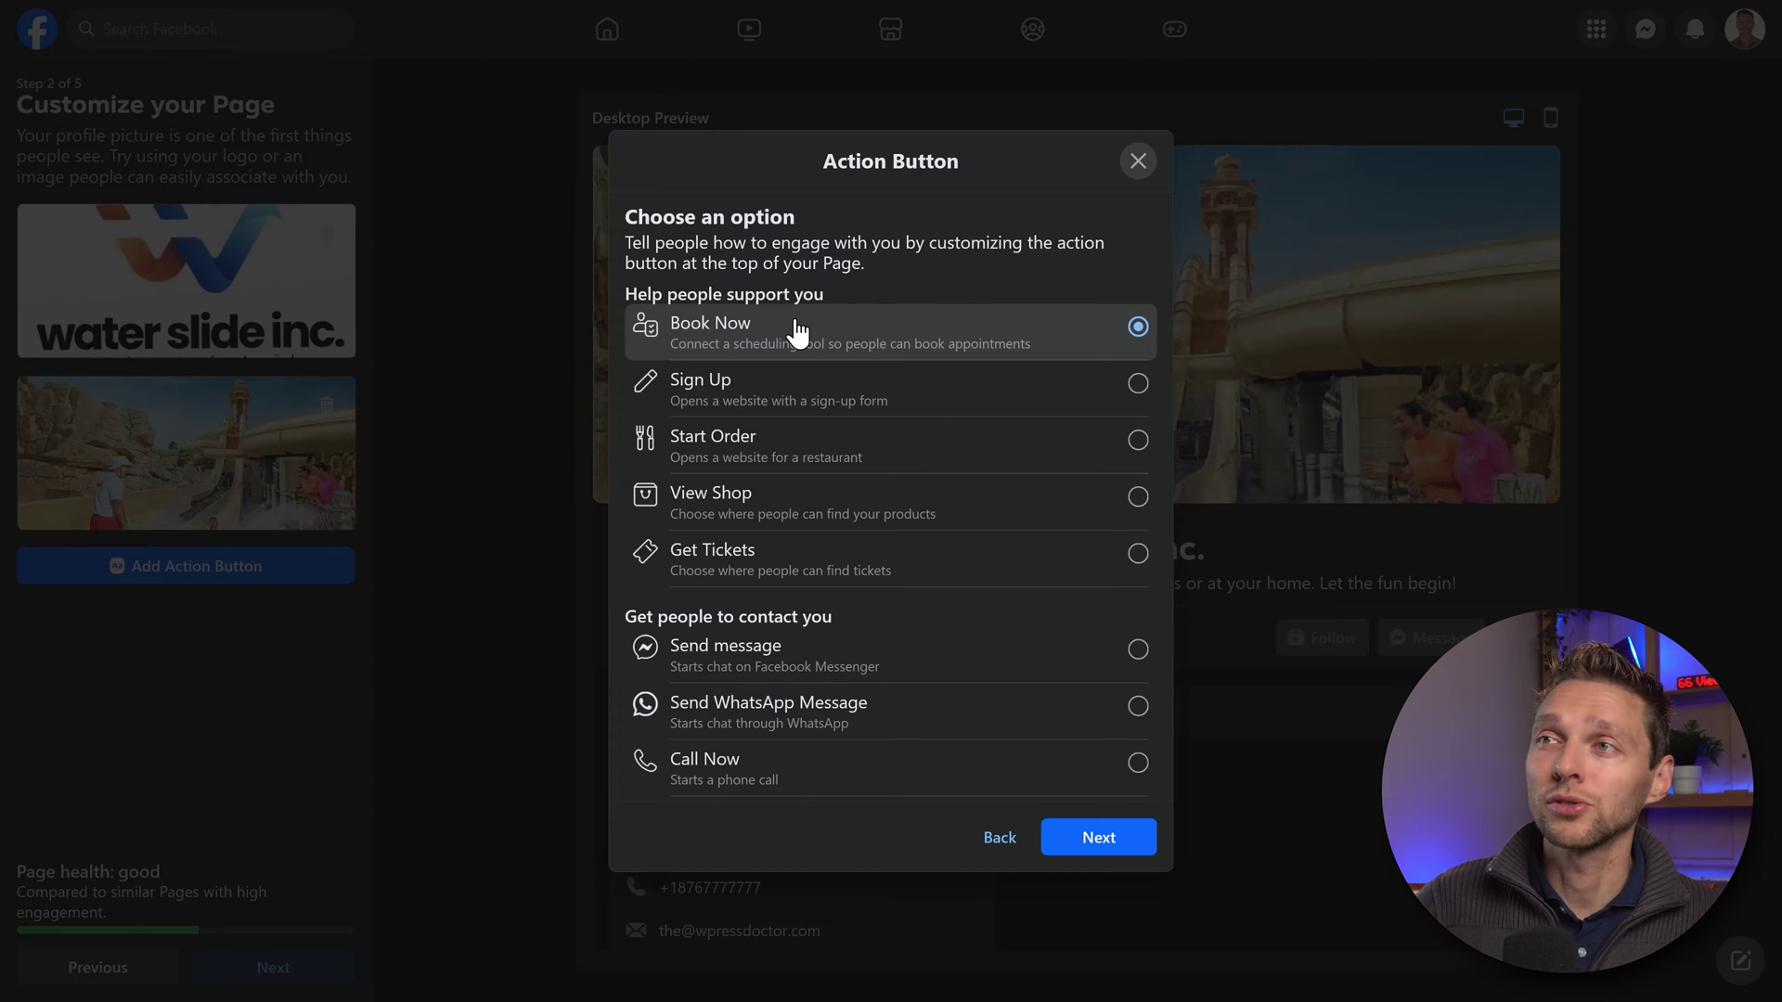
- Make the action button Call Now with the pasted business phone number and save it
{"action": "left_click", "coordinate": [709, 770]}
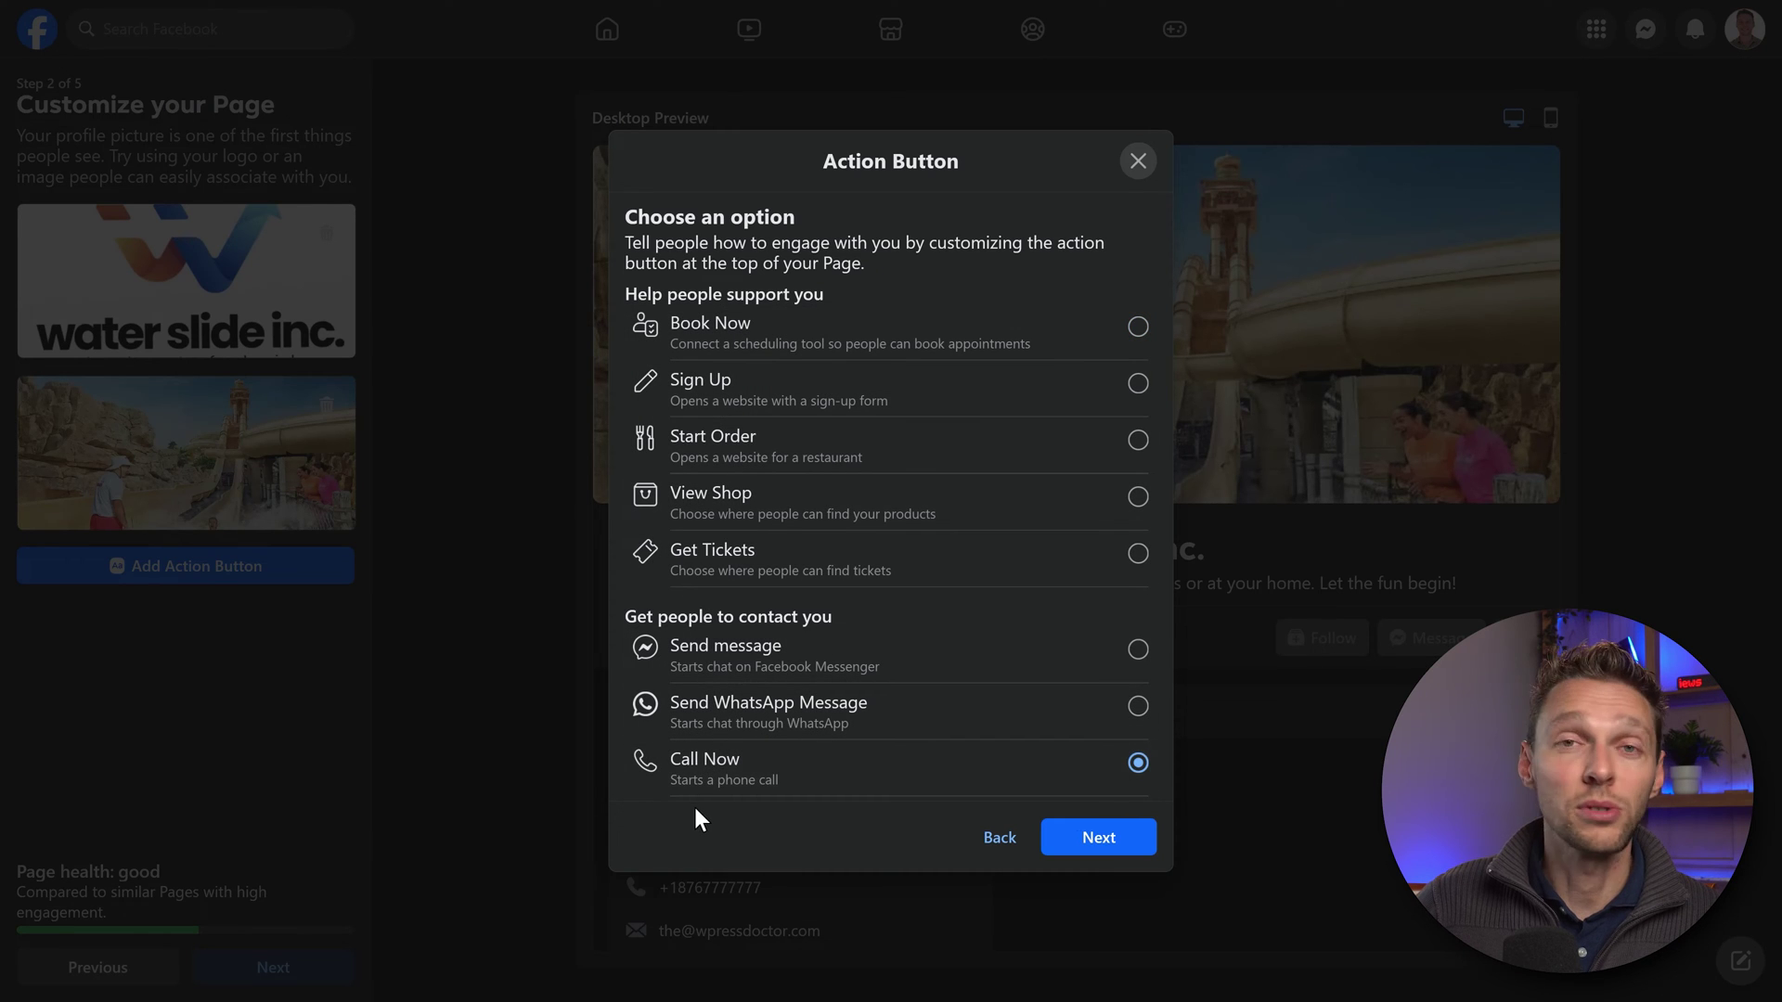
{"action": "left_click", "coordinate": [1101, 834]}
{"action": "left_click", "coordinate": [805, 468]}
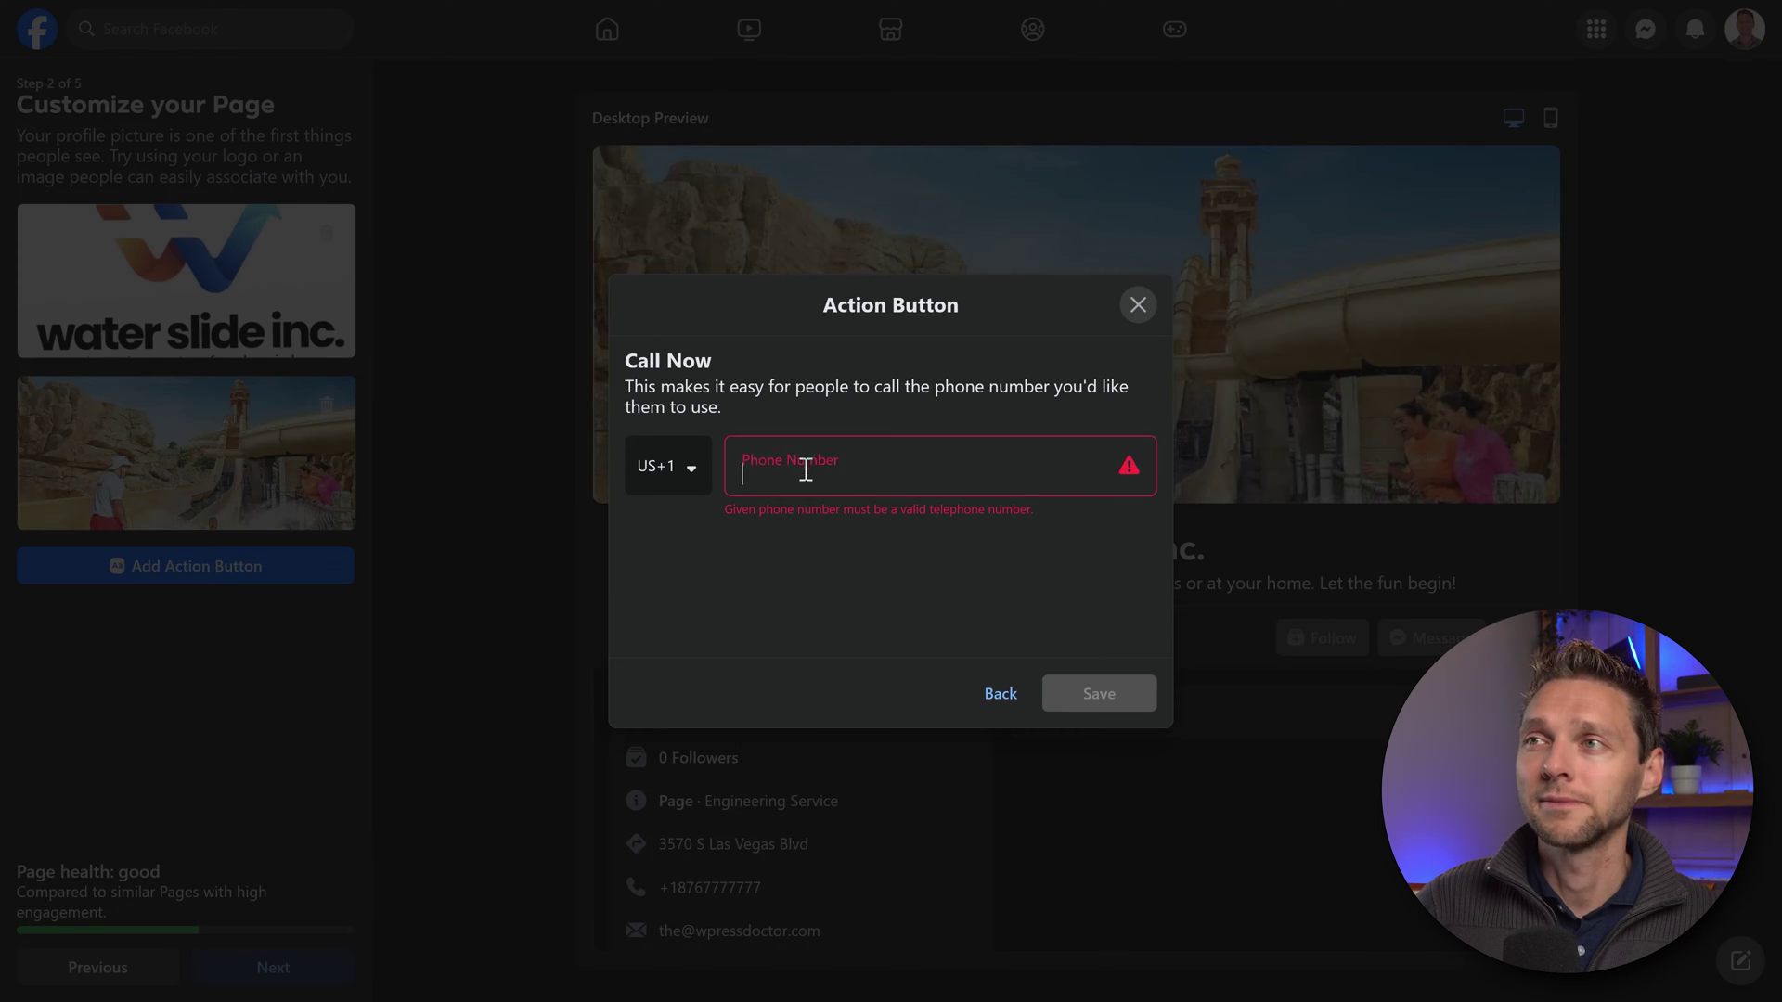
{"action": "key", "text": "ctrl+v"}
{"action": "left_click", "coordinate": [1094, 696]}
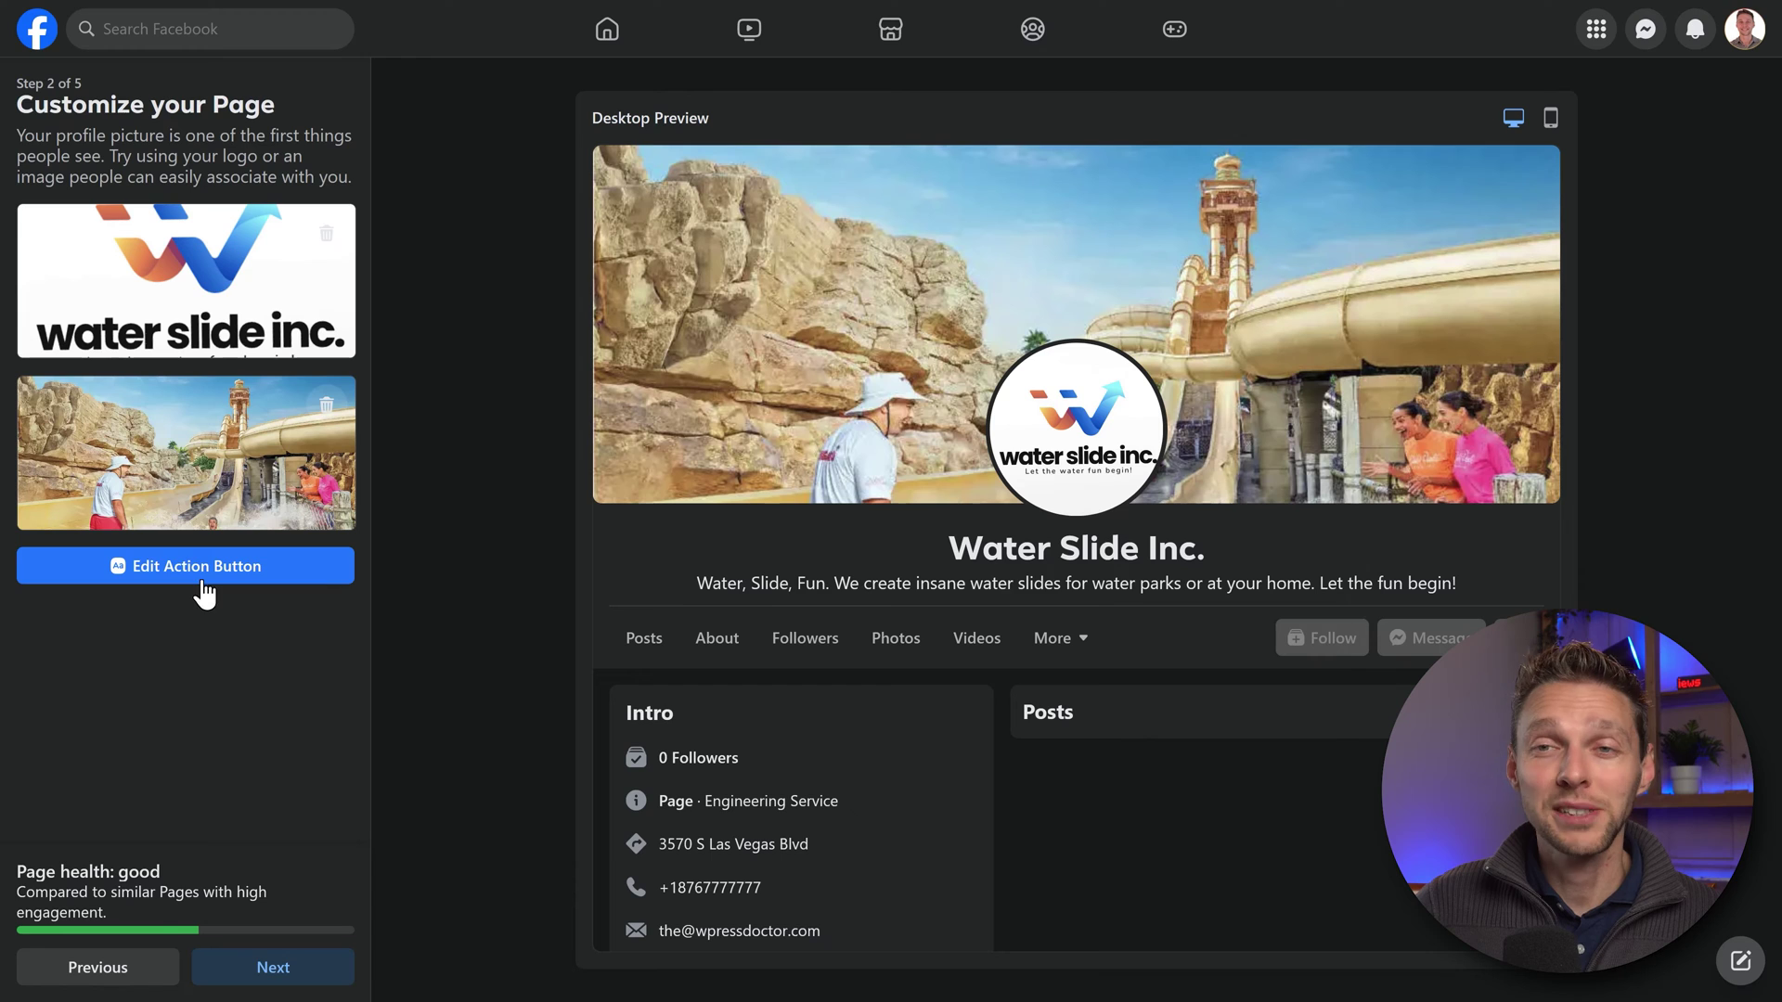
- Advance to step 3, Connect WhatsApp, and skip it
{"action": "left_click", "coordinate": [273, 968]}
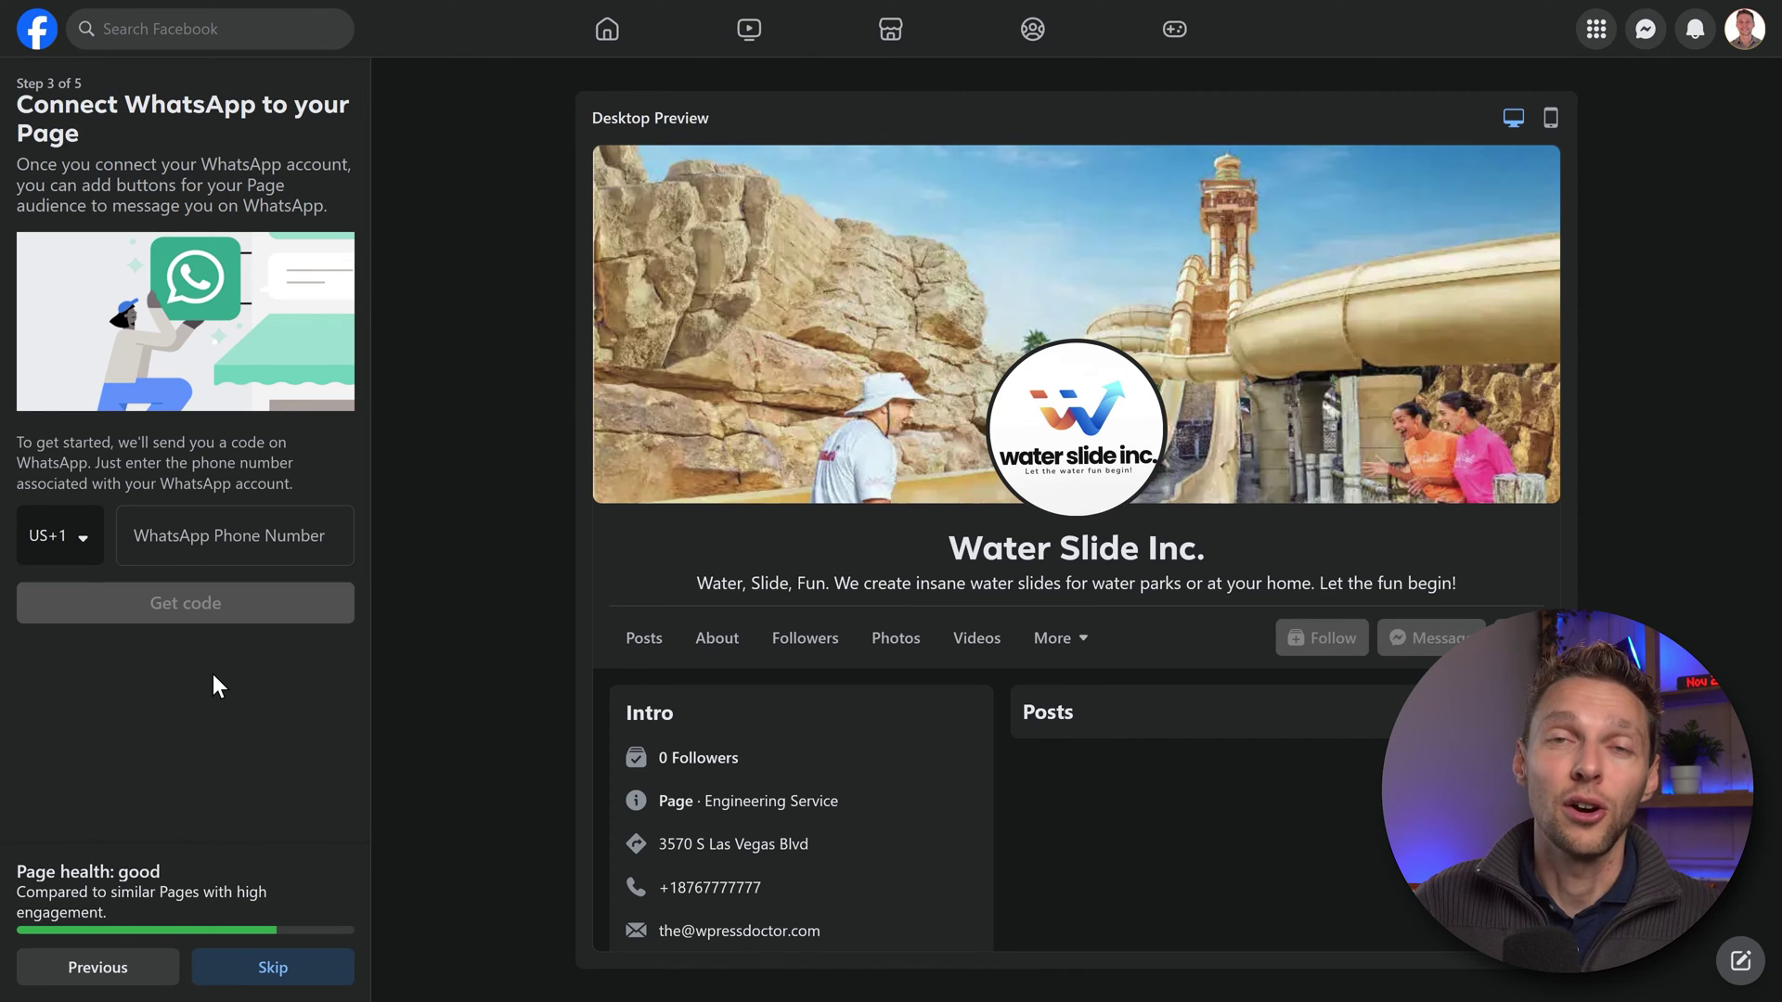
{"action": "left_click", "coordinate": [264, 970]}
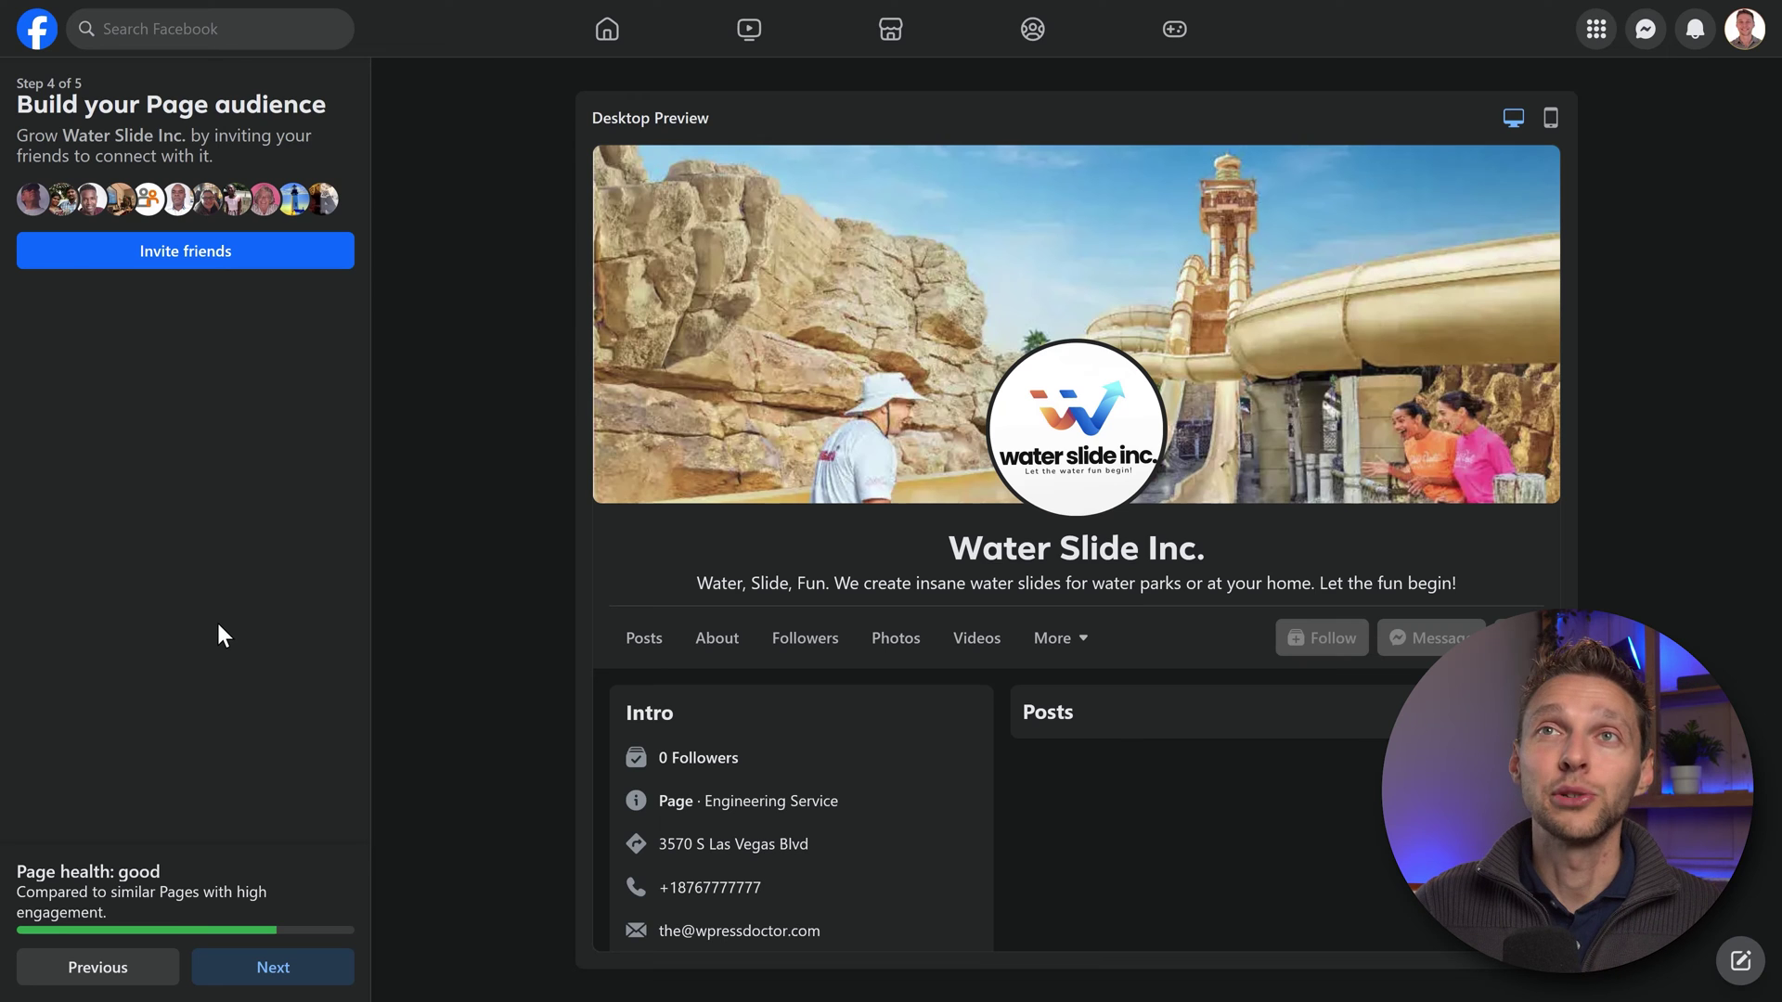
{"action": "left_click", "coordinate": [188, 258]}
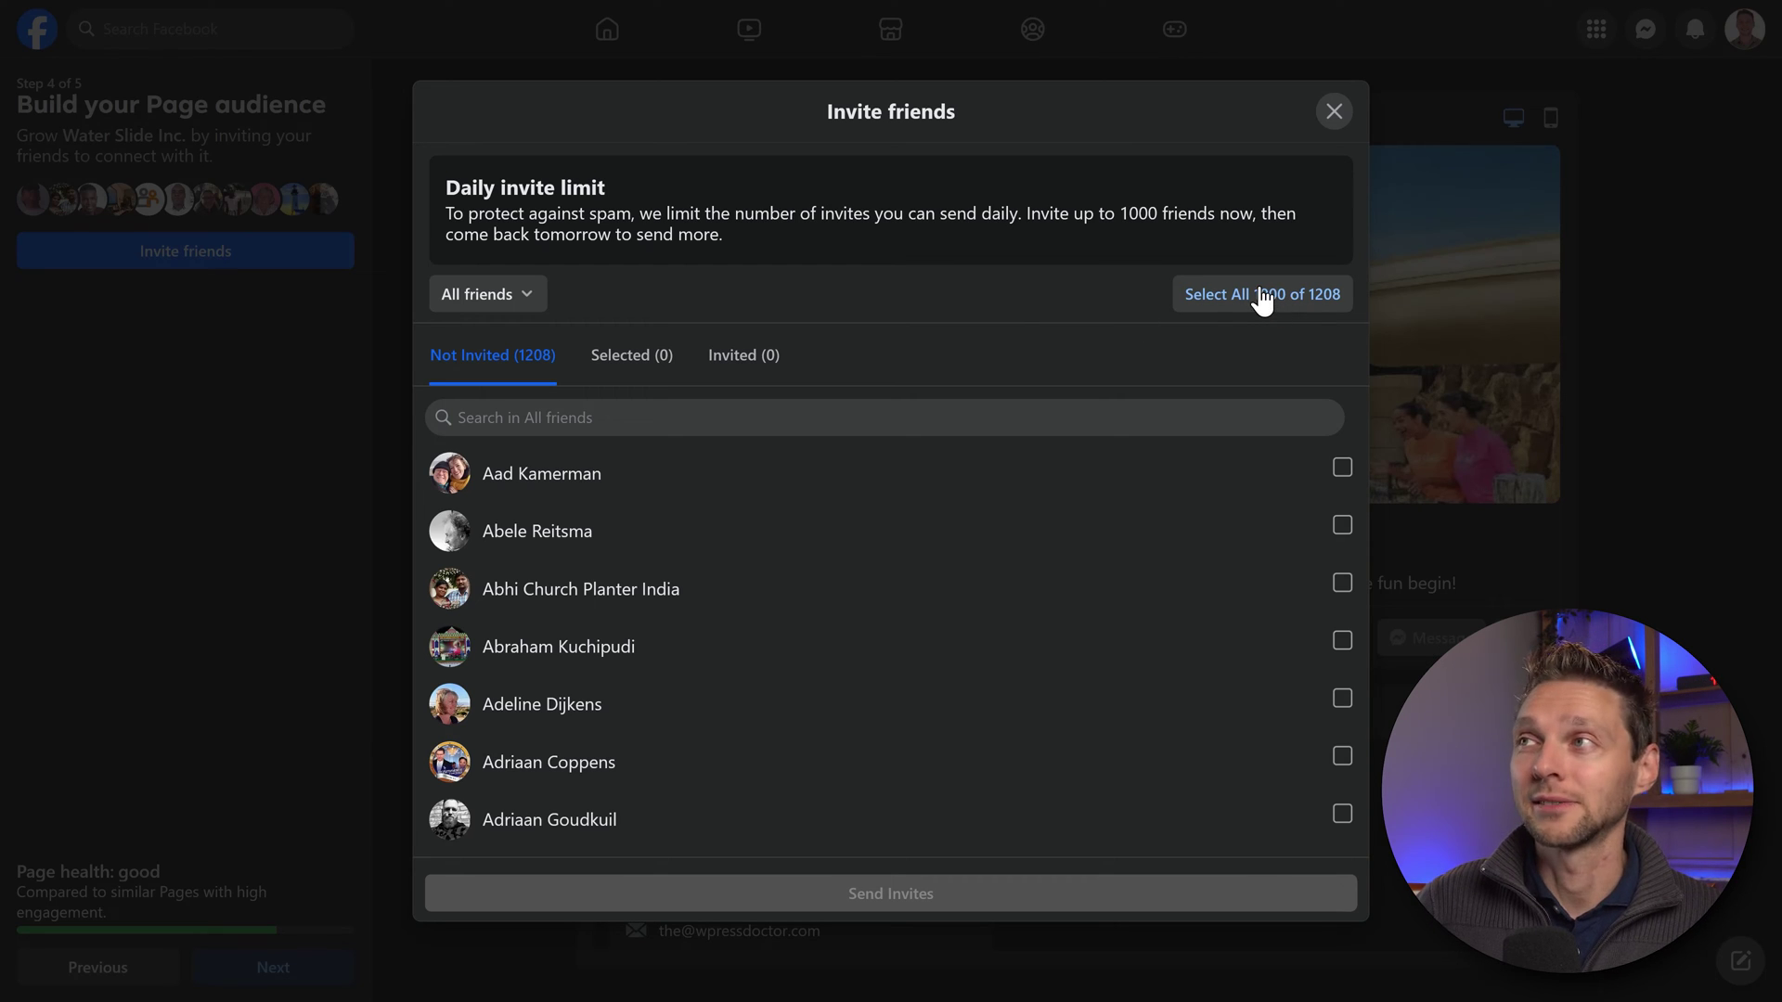
{"action": "left_click", "coordinate": [1263, 300]}
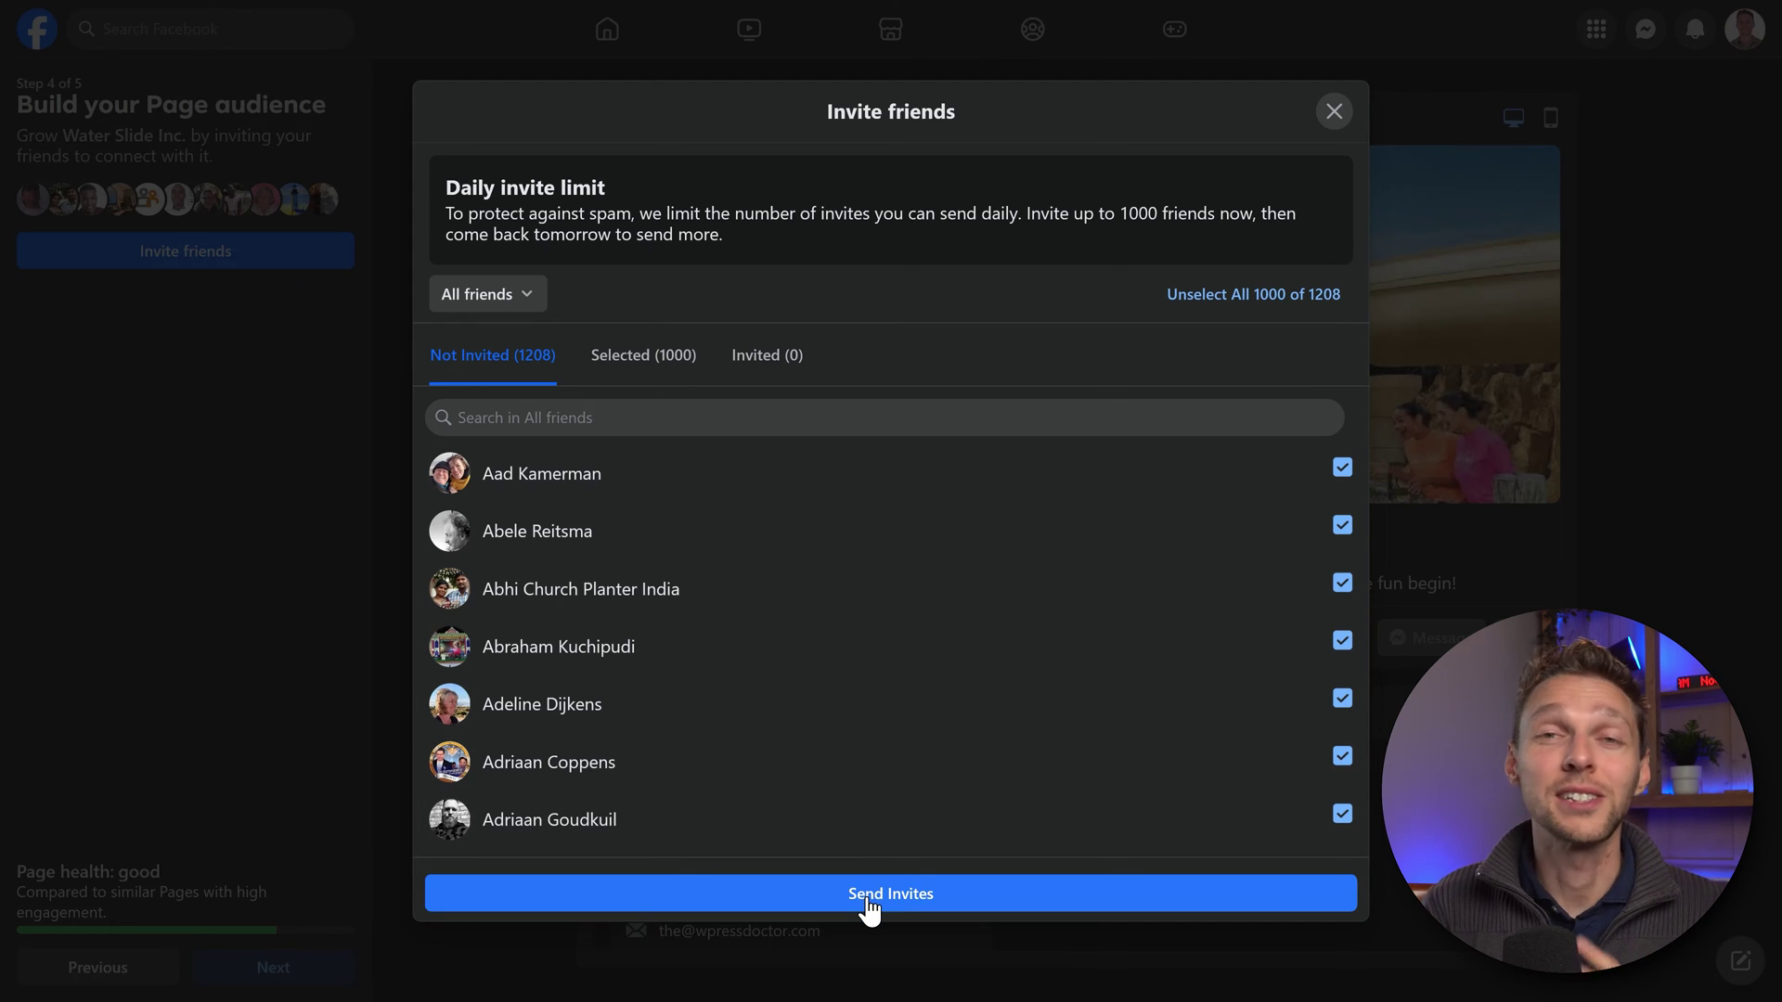
{"action": "left_click", "coordinate": [1253, 294]}
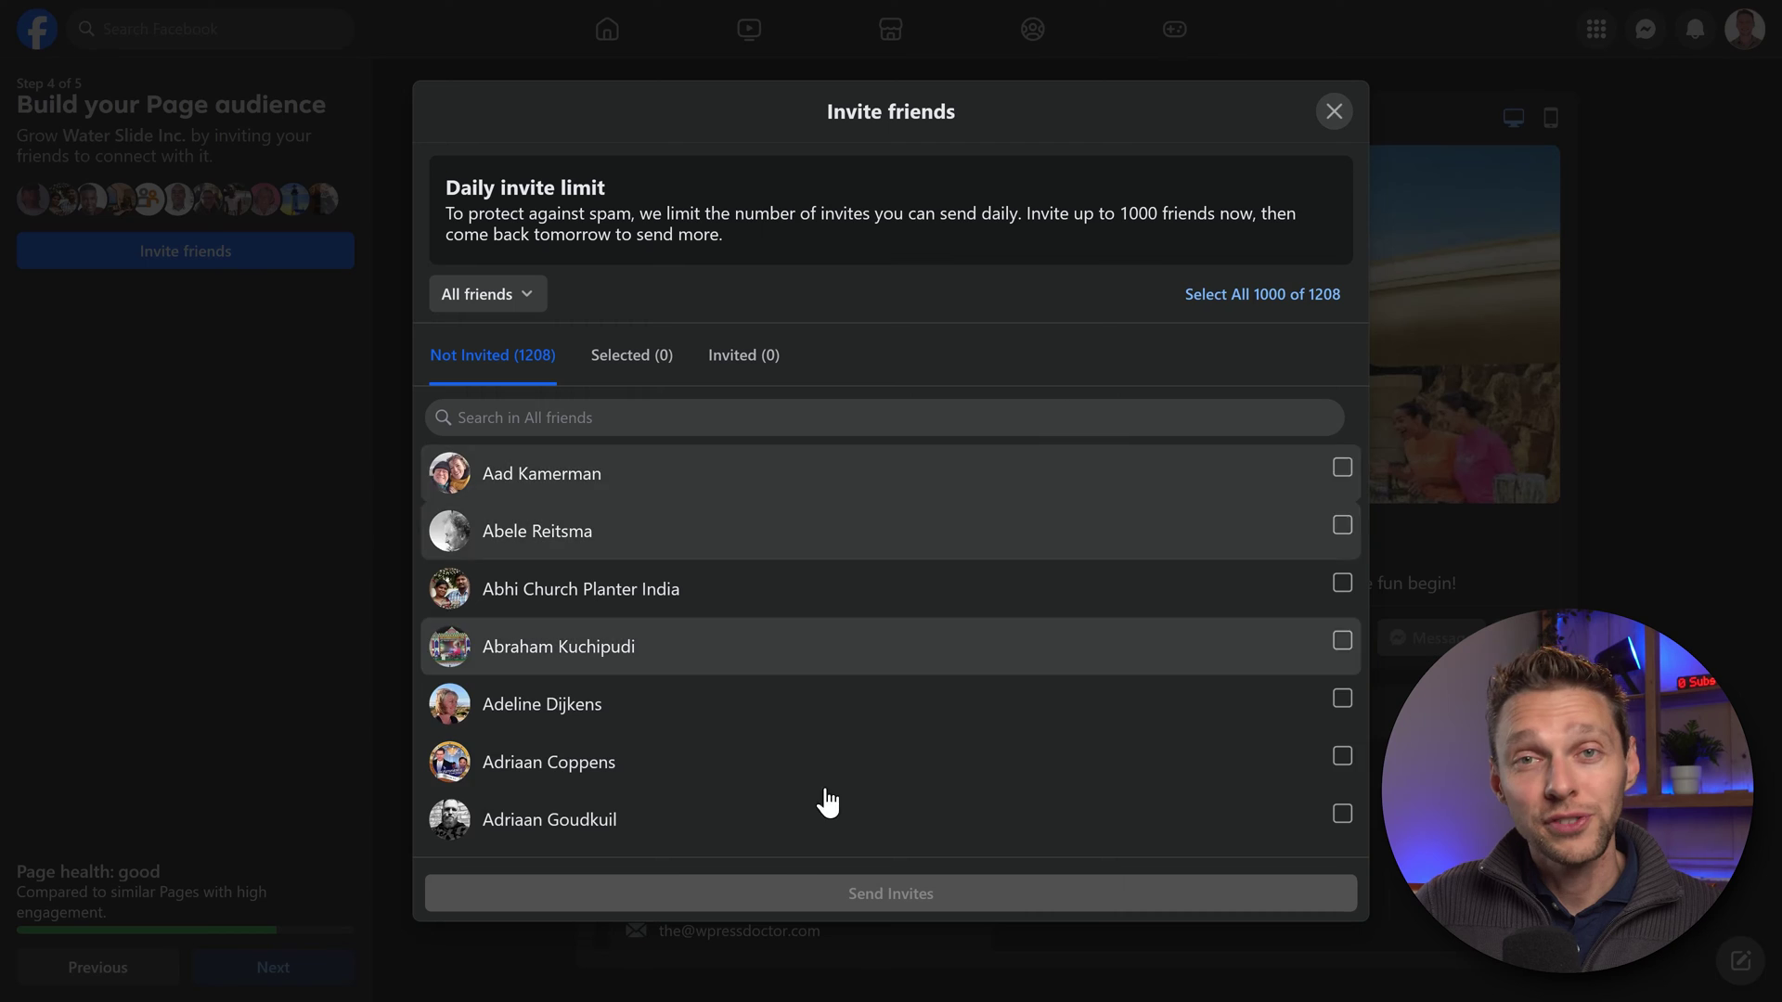
{"action": "left_click", "coordinate": [1334, 113]}
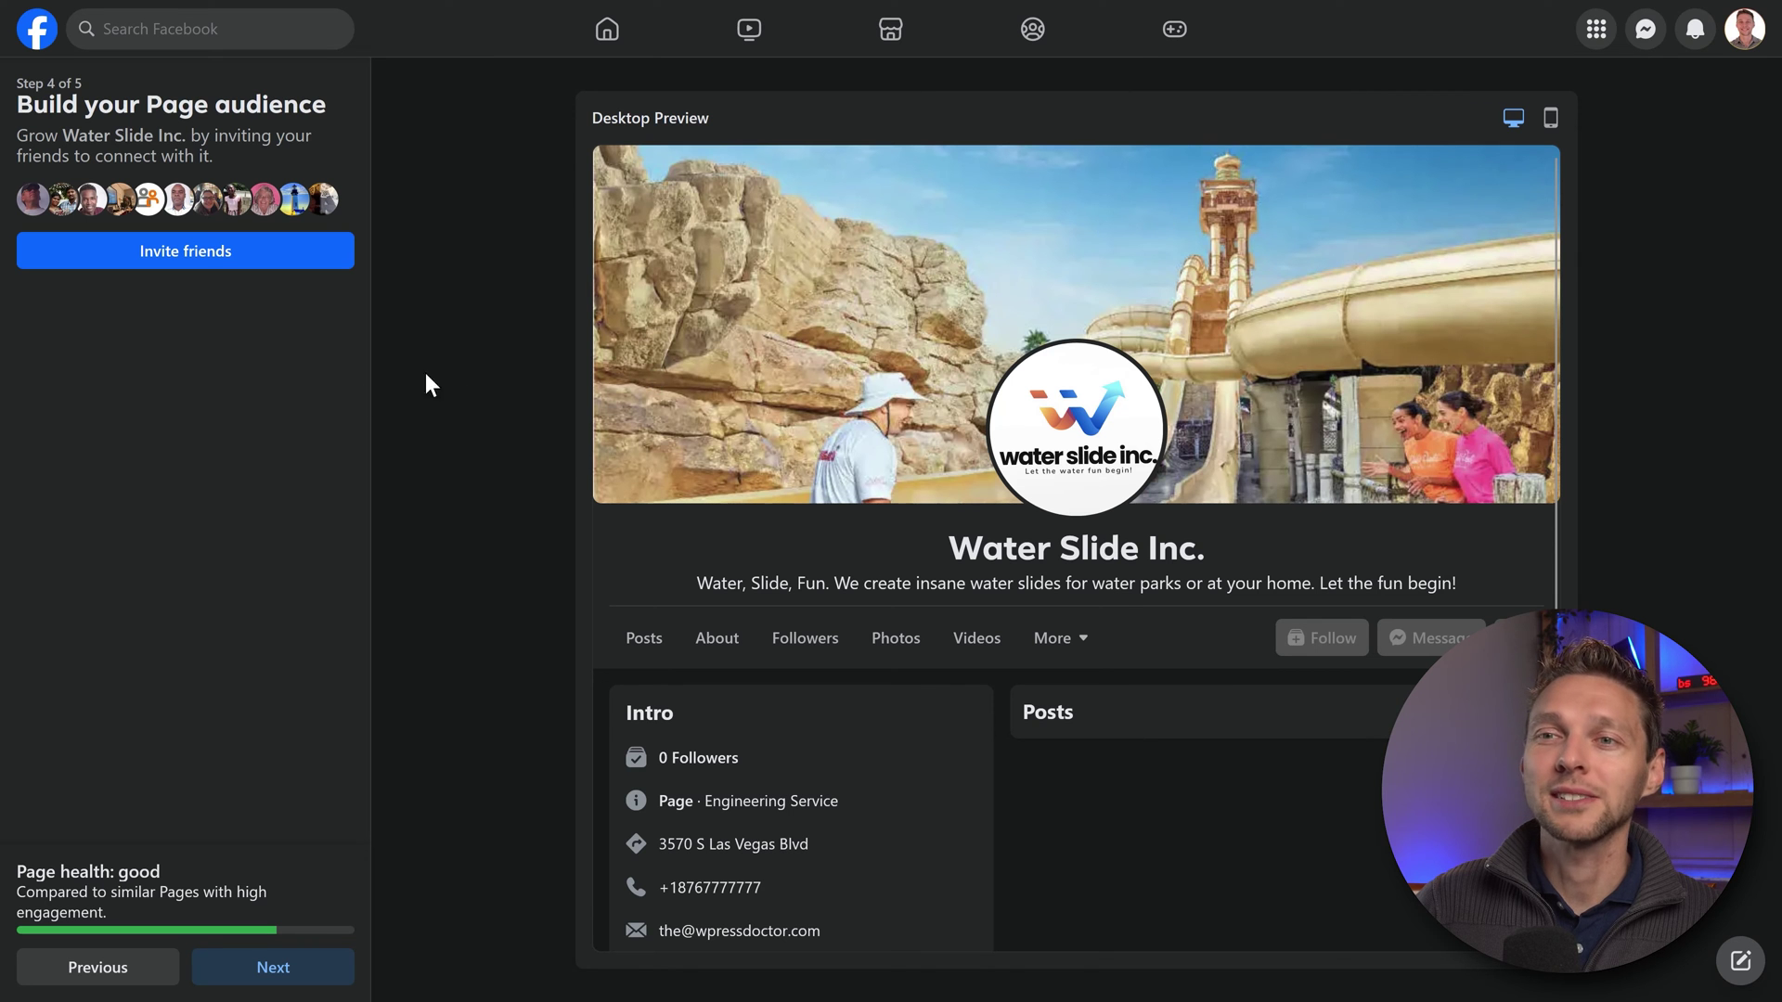
- Advance to step 5 of 5, Stay informed about your Page
{"action": "left_click", "coordinate": [273, 970]}
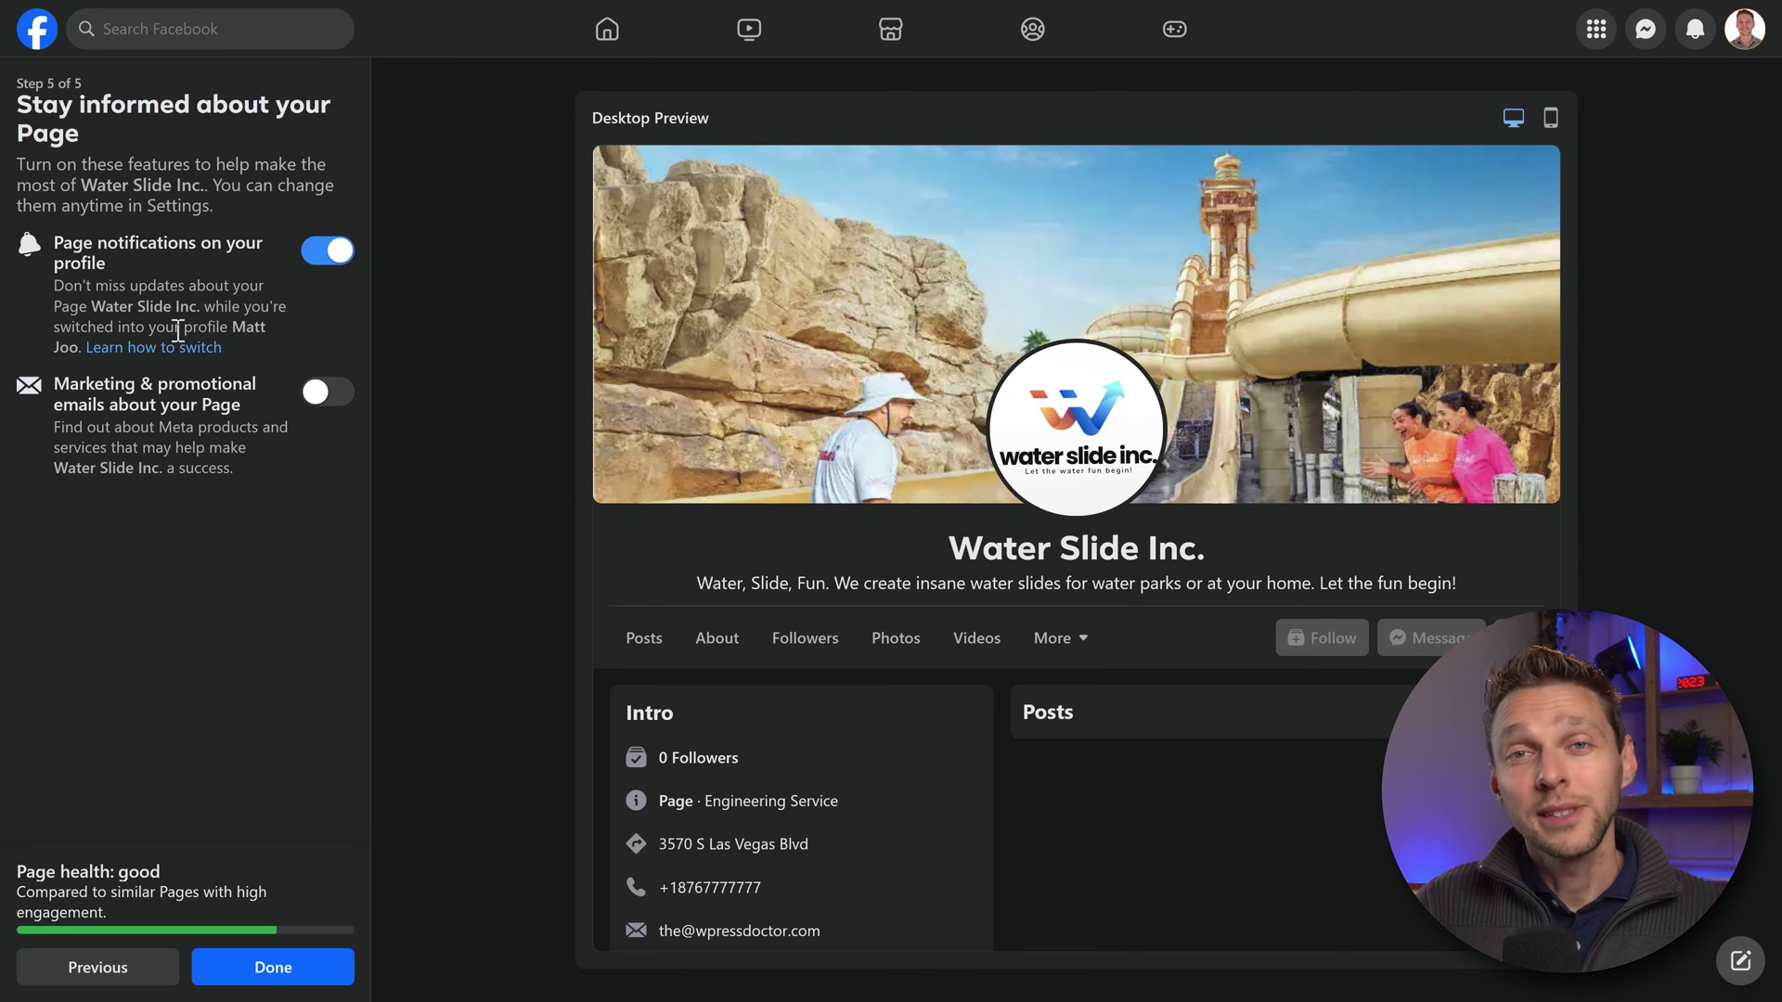
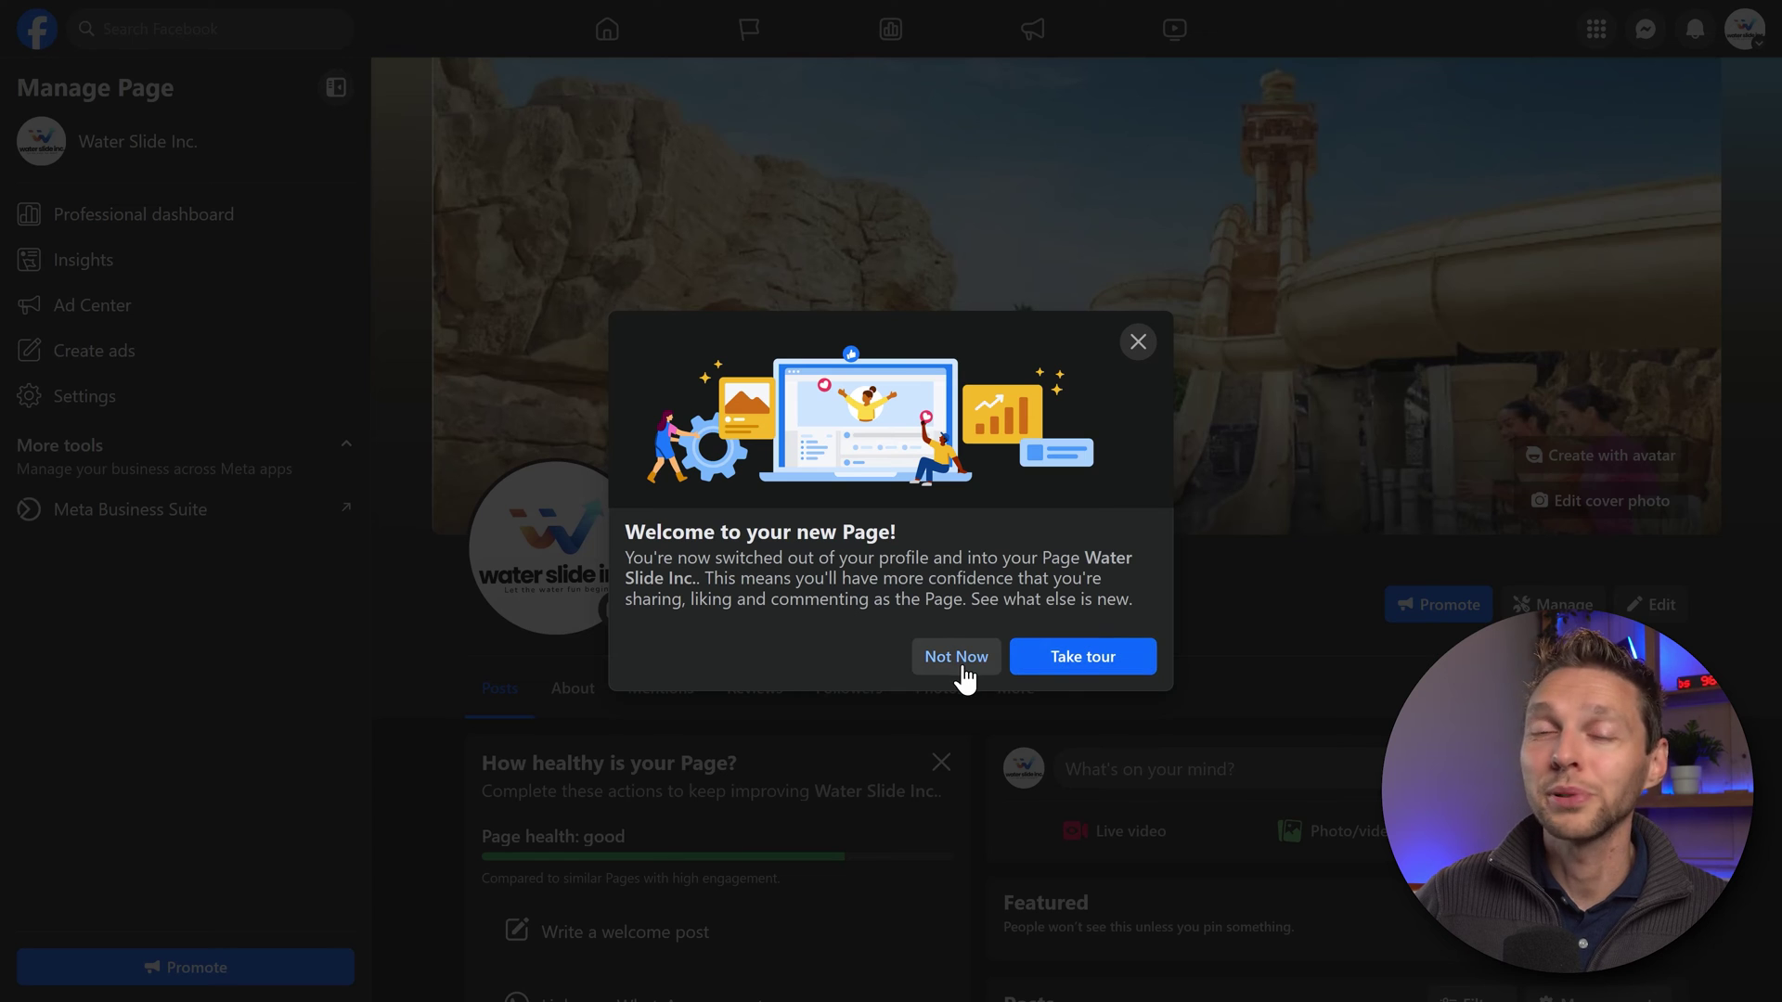
- Skip the welcome tour, glance at the account menu, and scroll through the new Water Slide Inc. Page
{"action": "left_click", "coordinate": [1078, 657]}
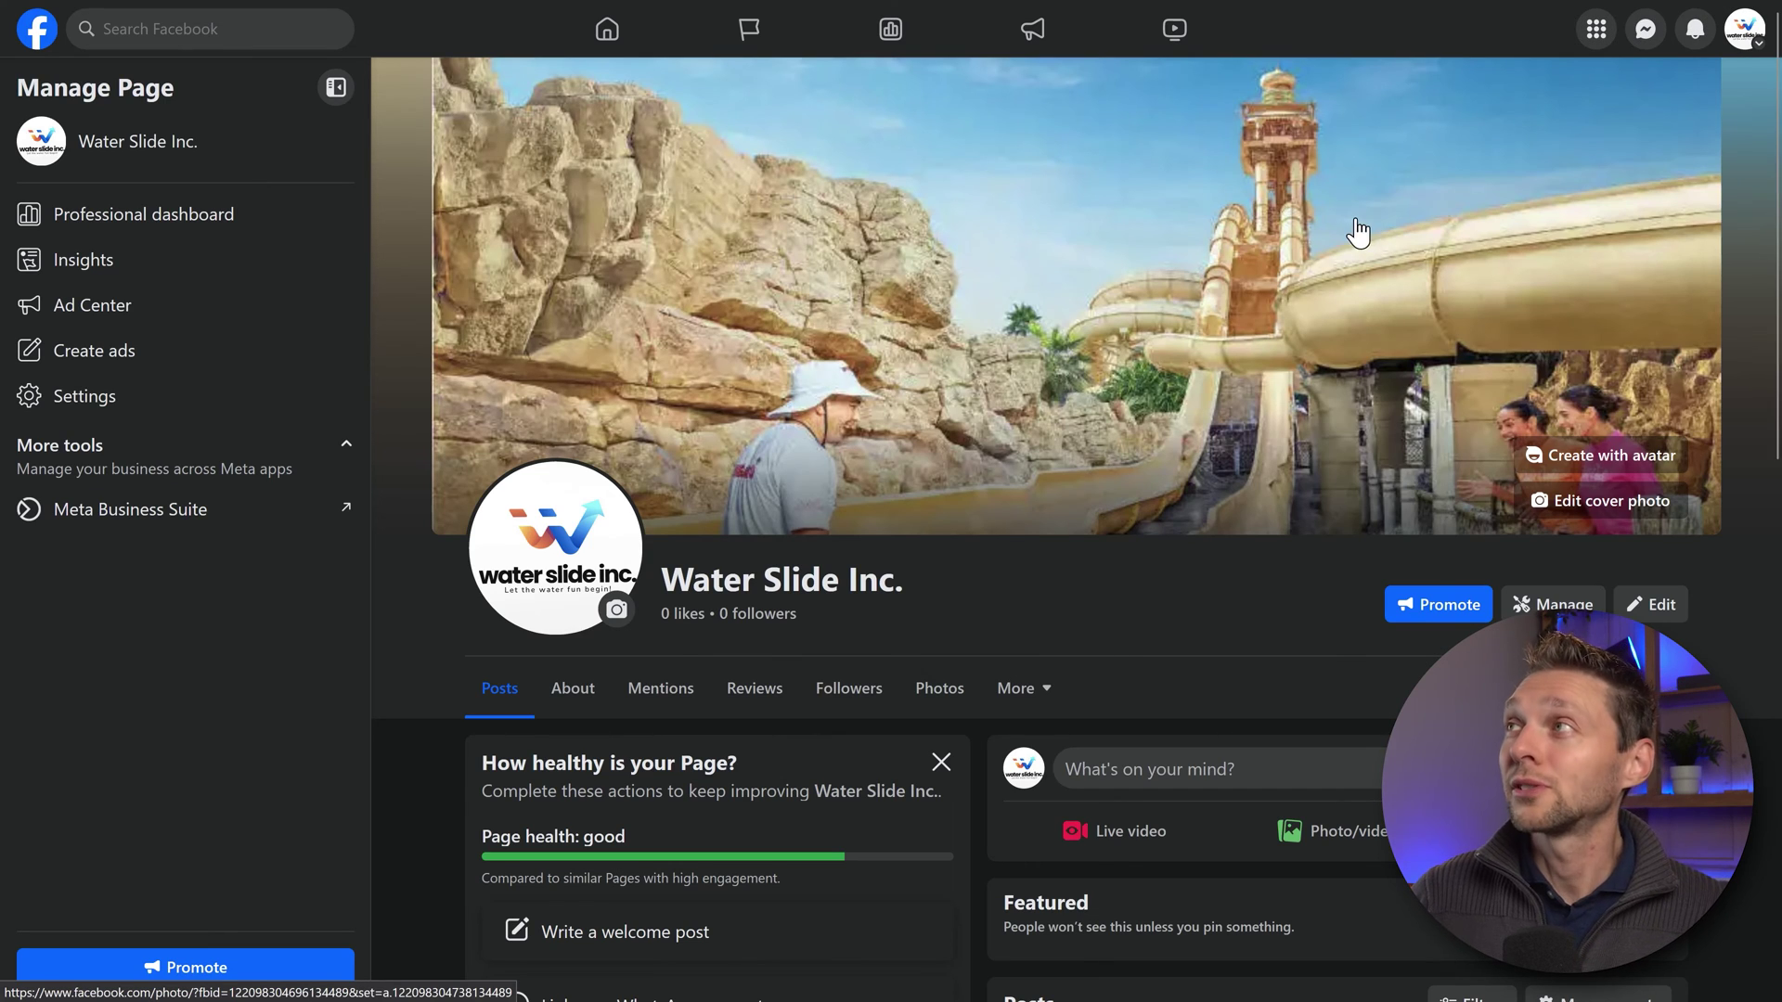
{"action": "left_click", "coordinate": [1745, 30]}
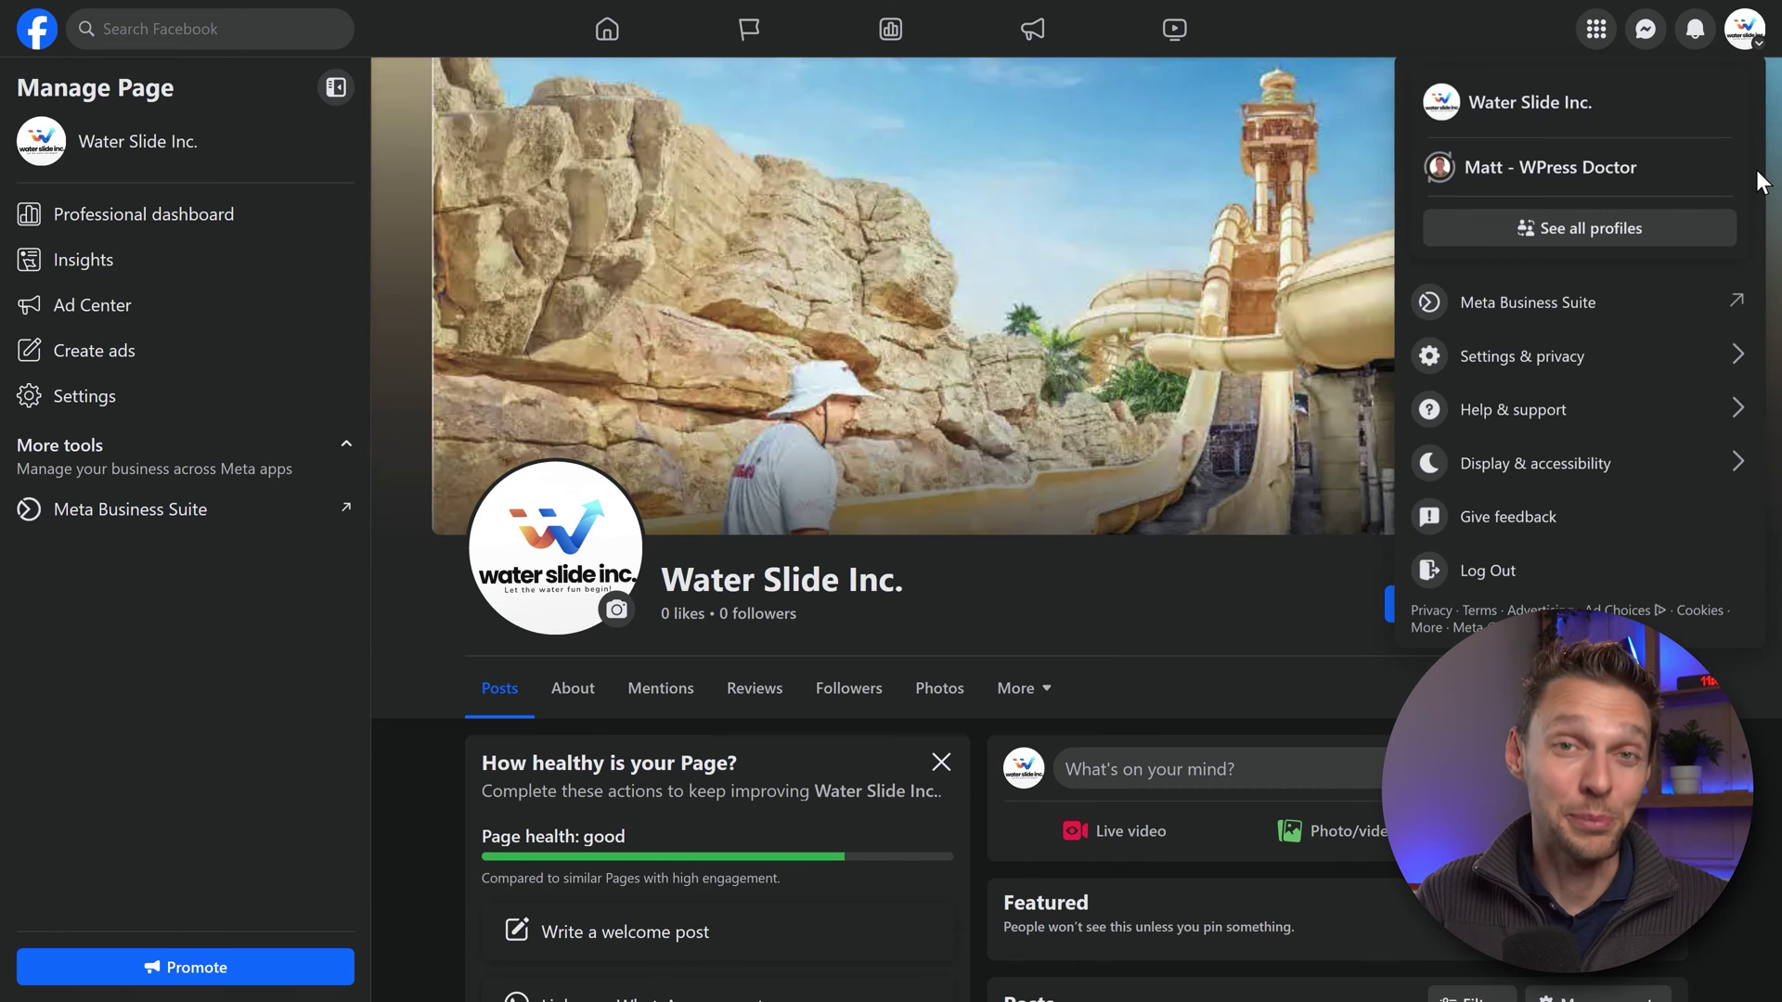
{"action": "left_click", "coordinate": [230, 726]}
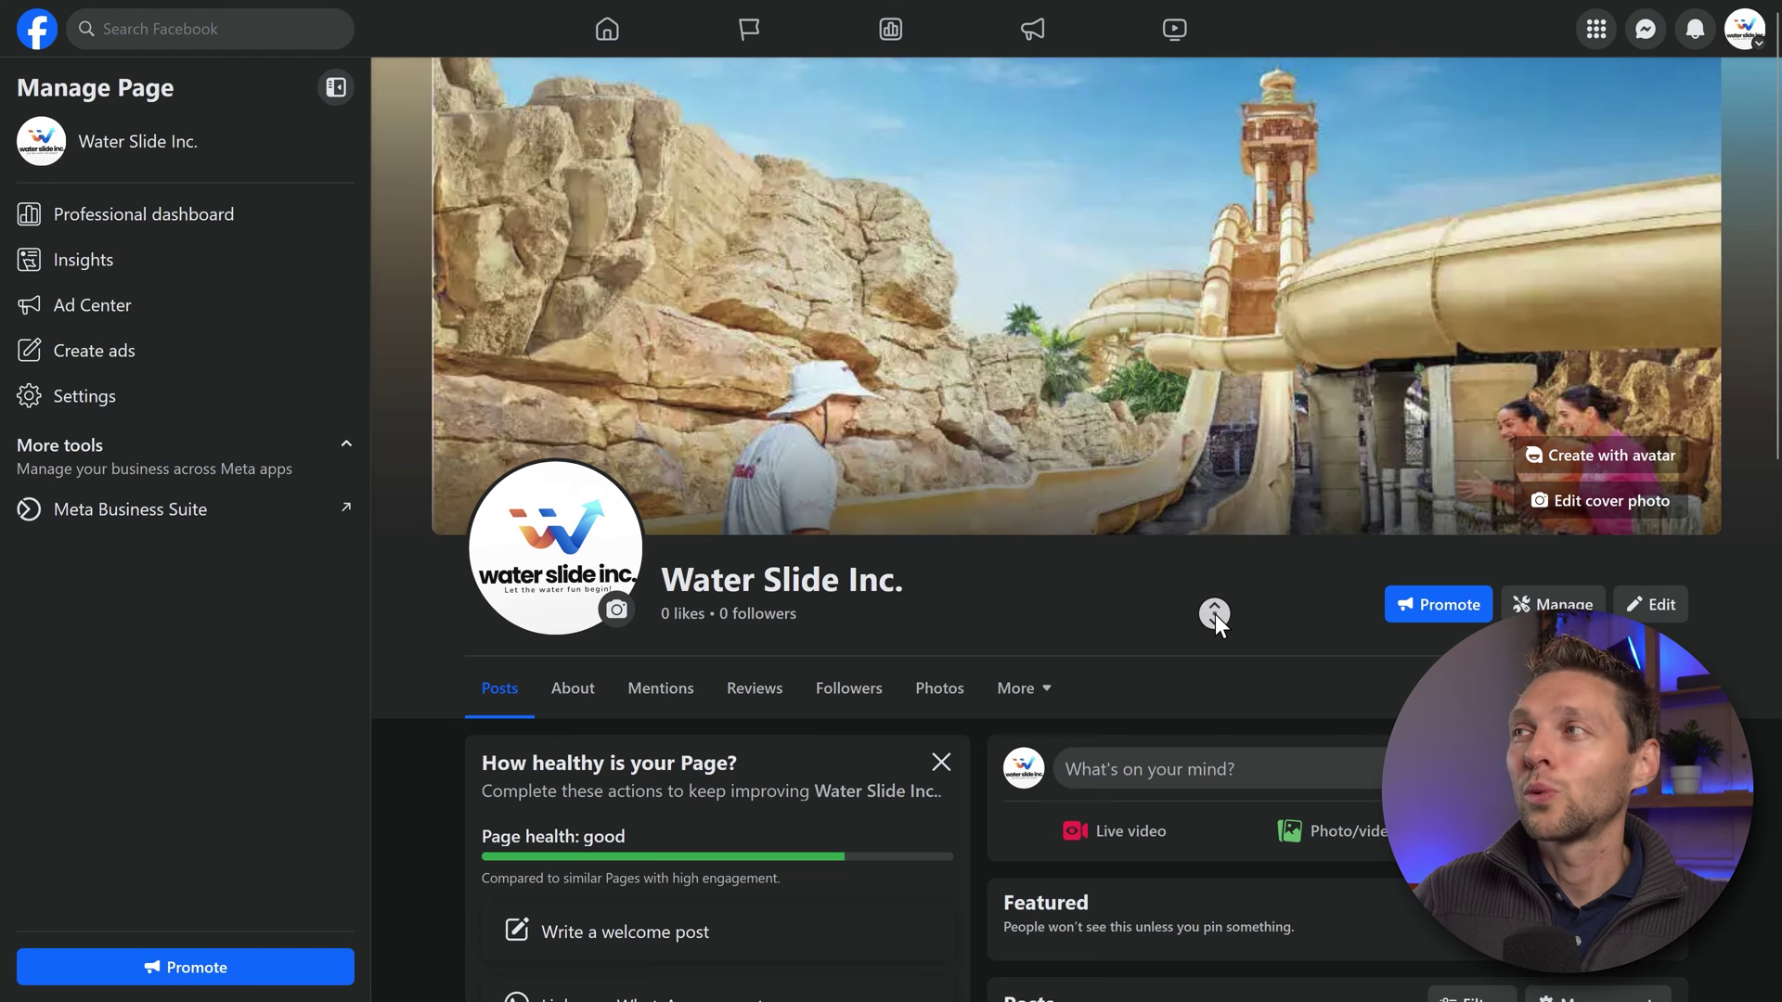
{"action": "scroll", "coordinate": [1214, 624], "scroll_direction": "down", "scroll_amount": 3}
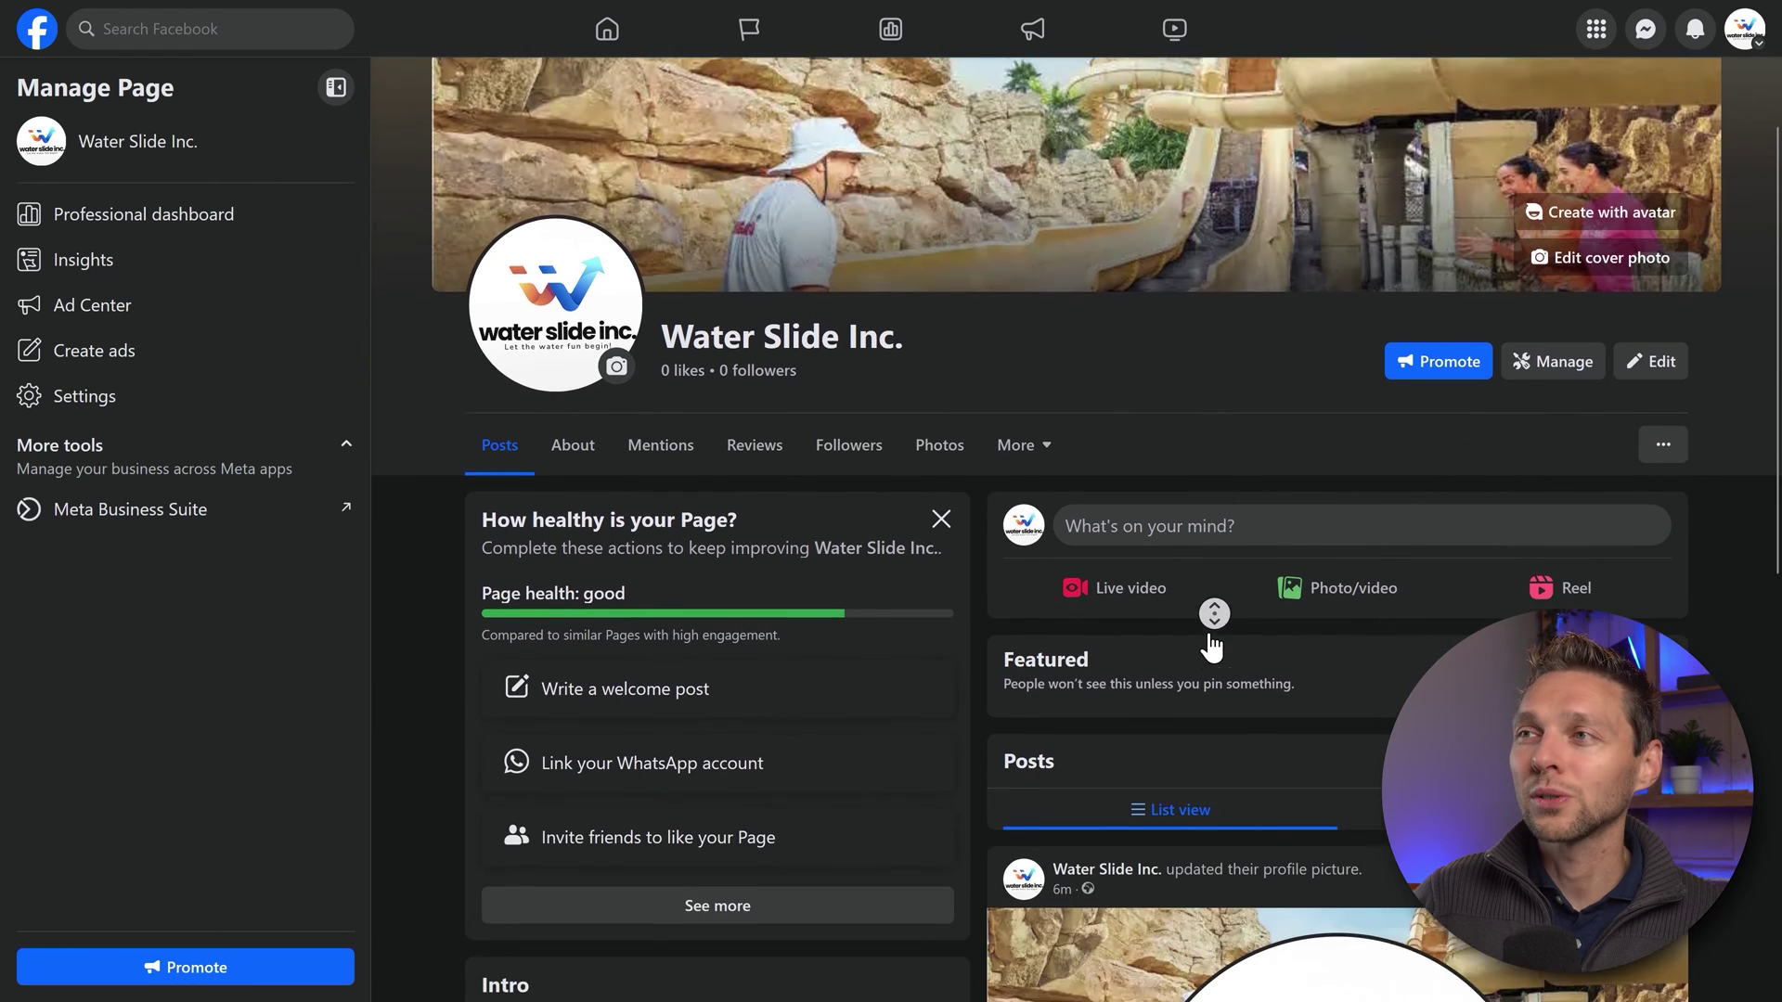
{"action": "scroll", "coordinate": [1212, 641], "scroll_direction": "down", "scroll_amount": 1}
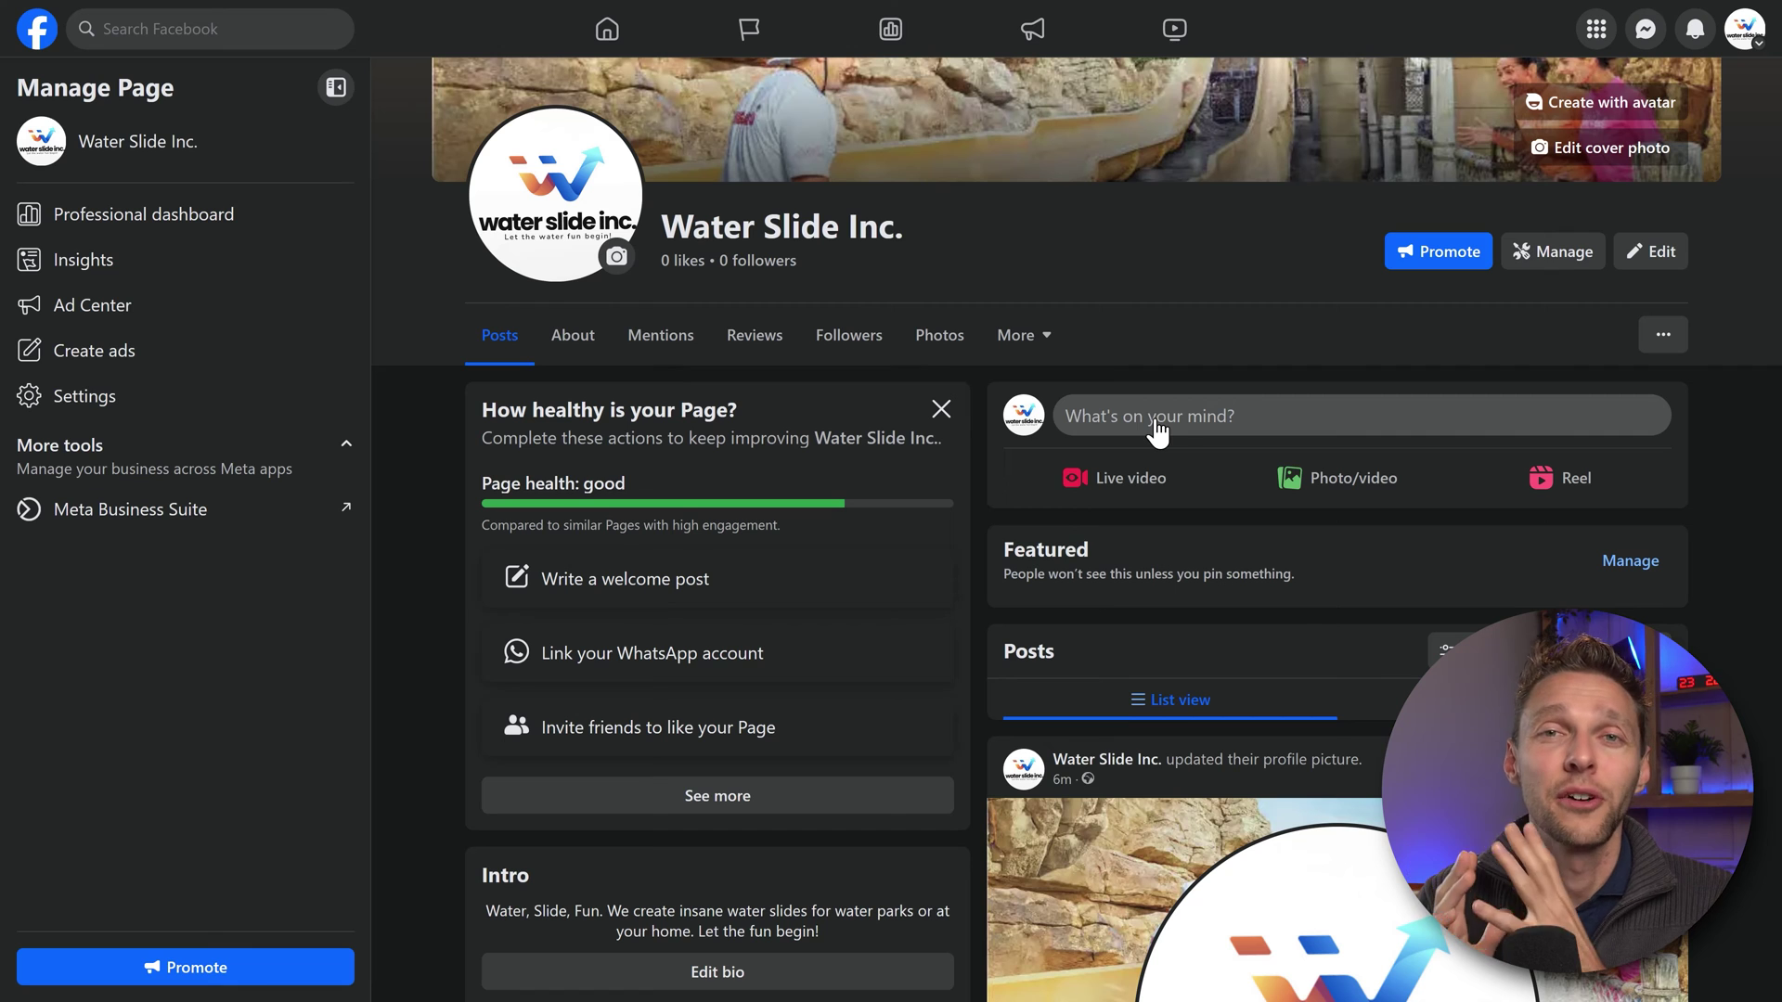
{"action": "scroll", "coordinate": [1185, 583], "scroll_direction": "up", "scroll_amount": 4}
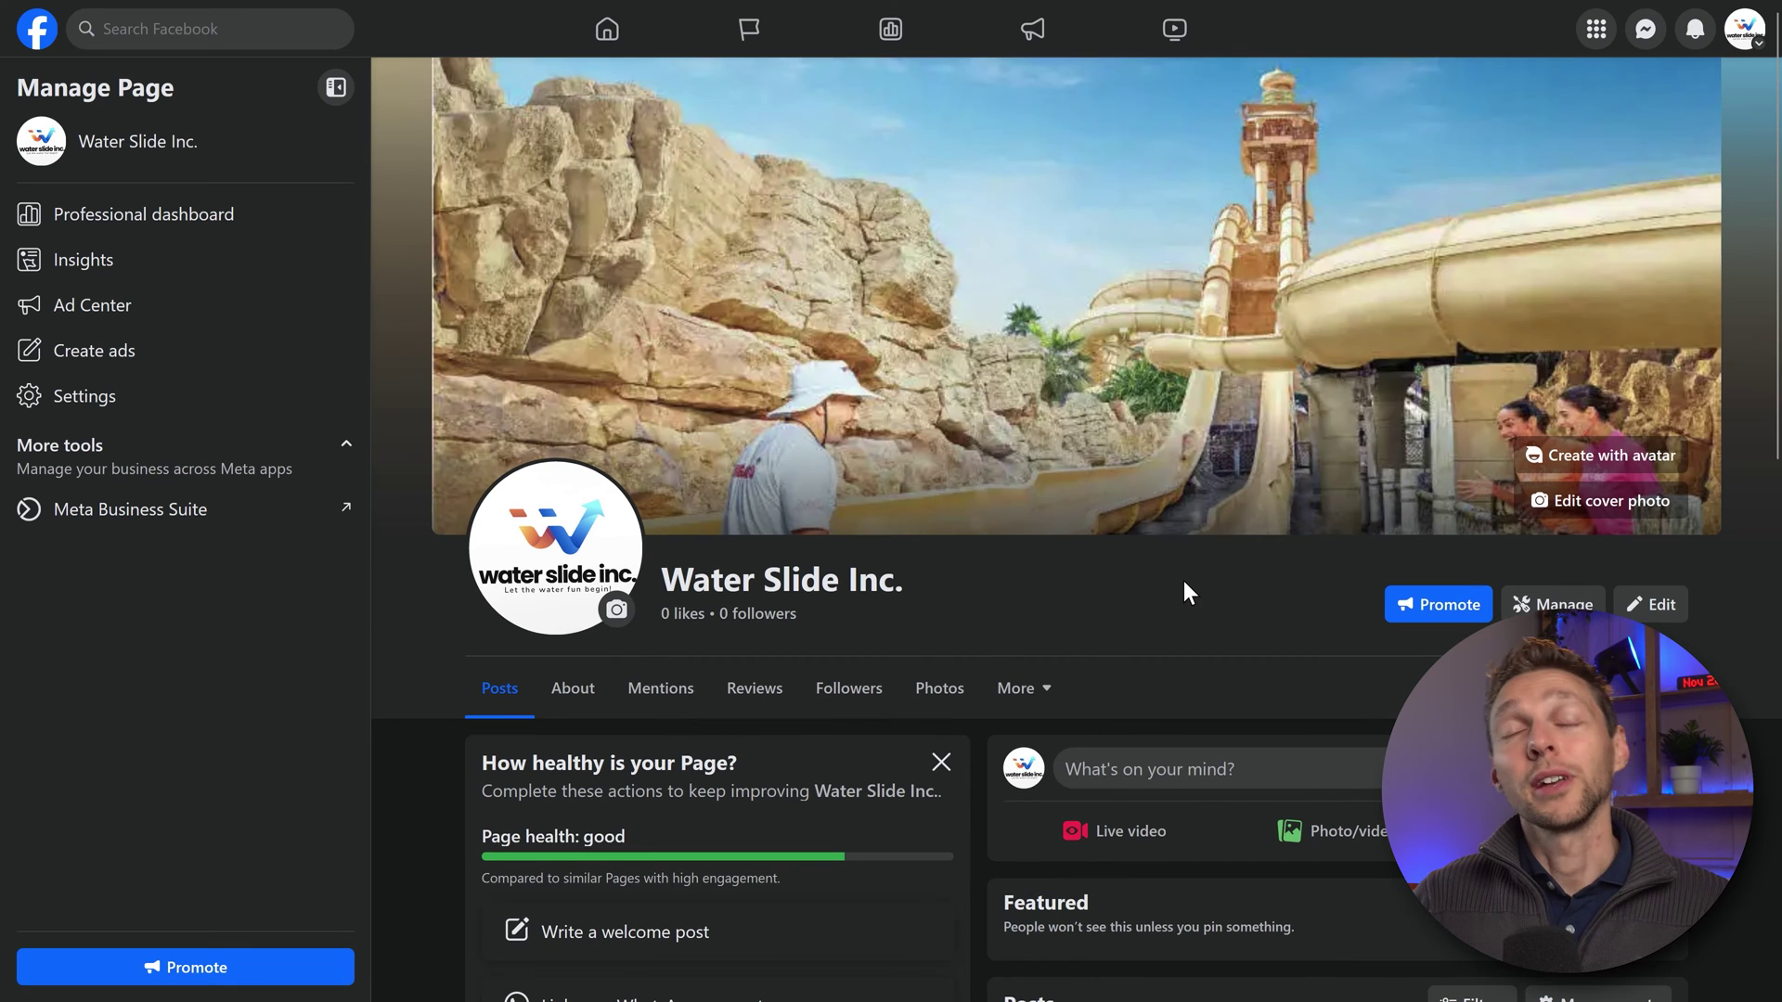
{"action": "left_click", "coordinate": [617, 609]}
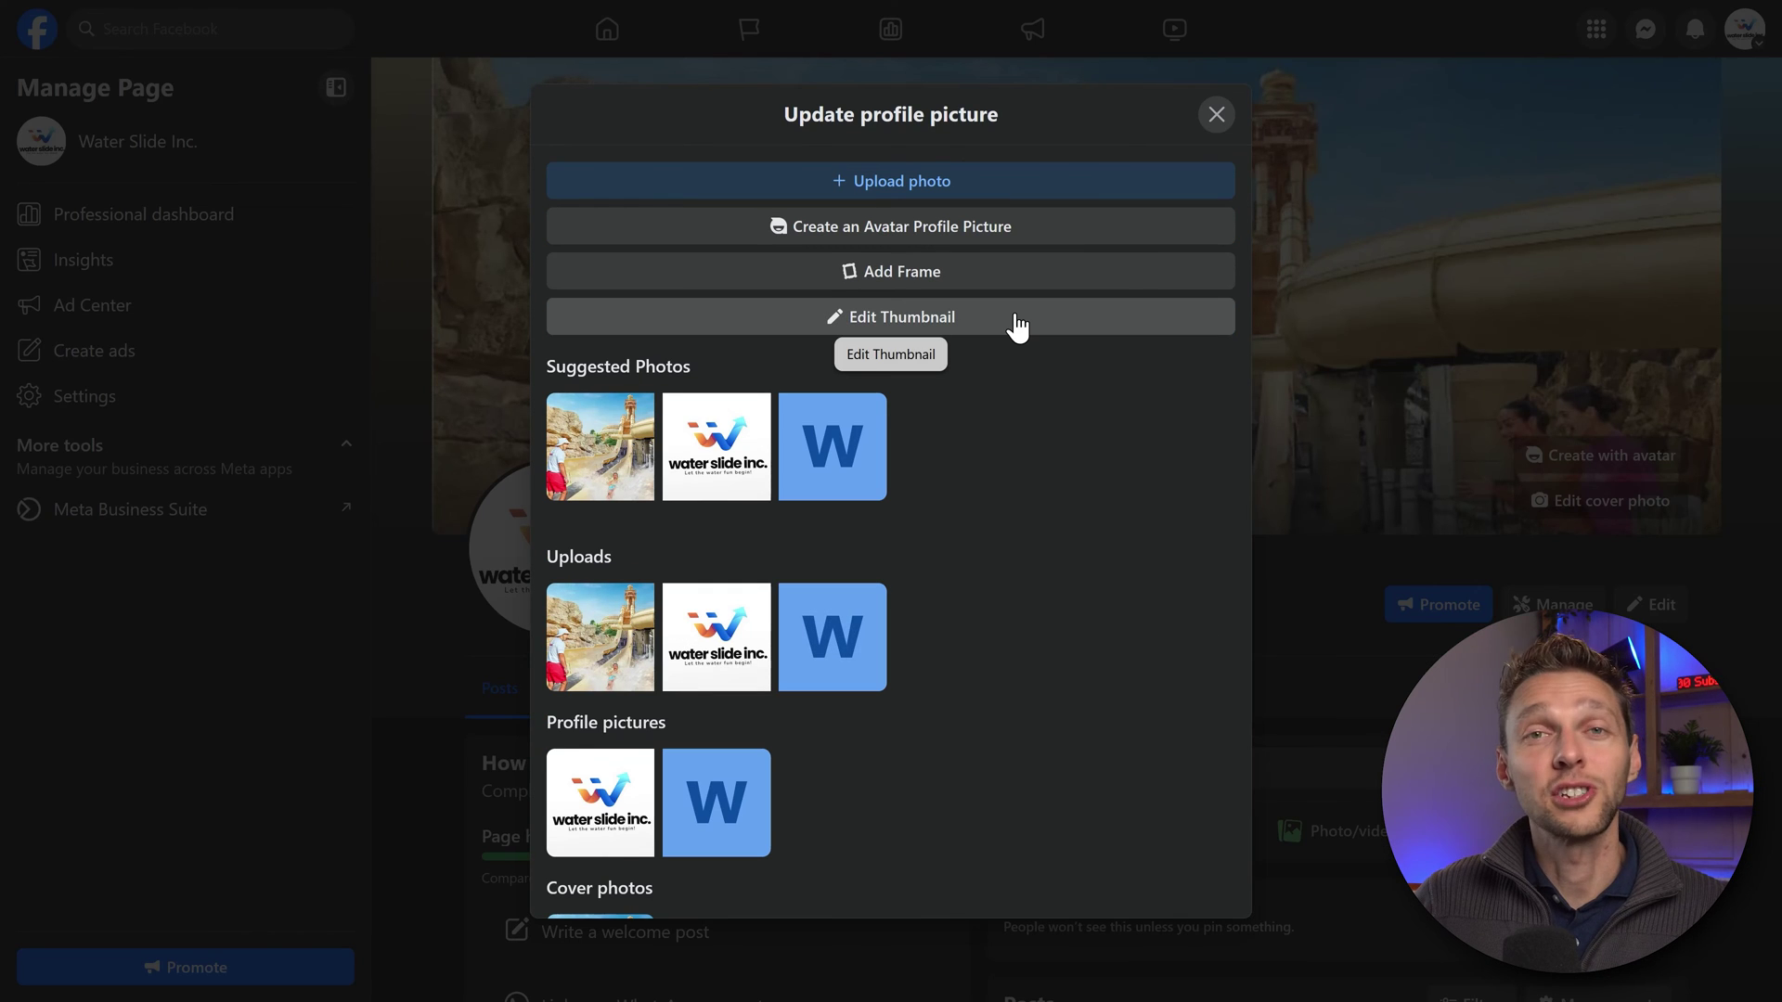
{"action": "left_click", "coordinate": [1217, 116]}
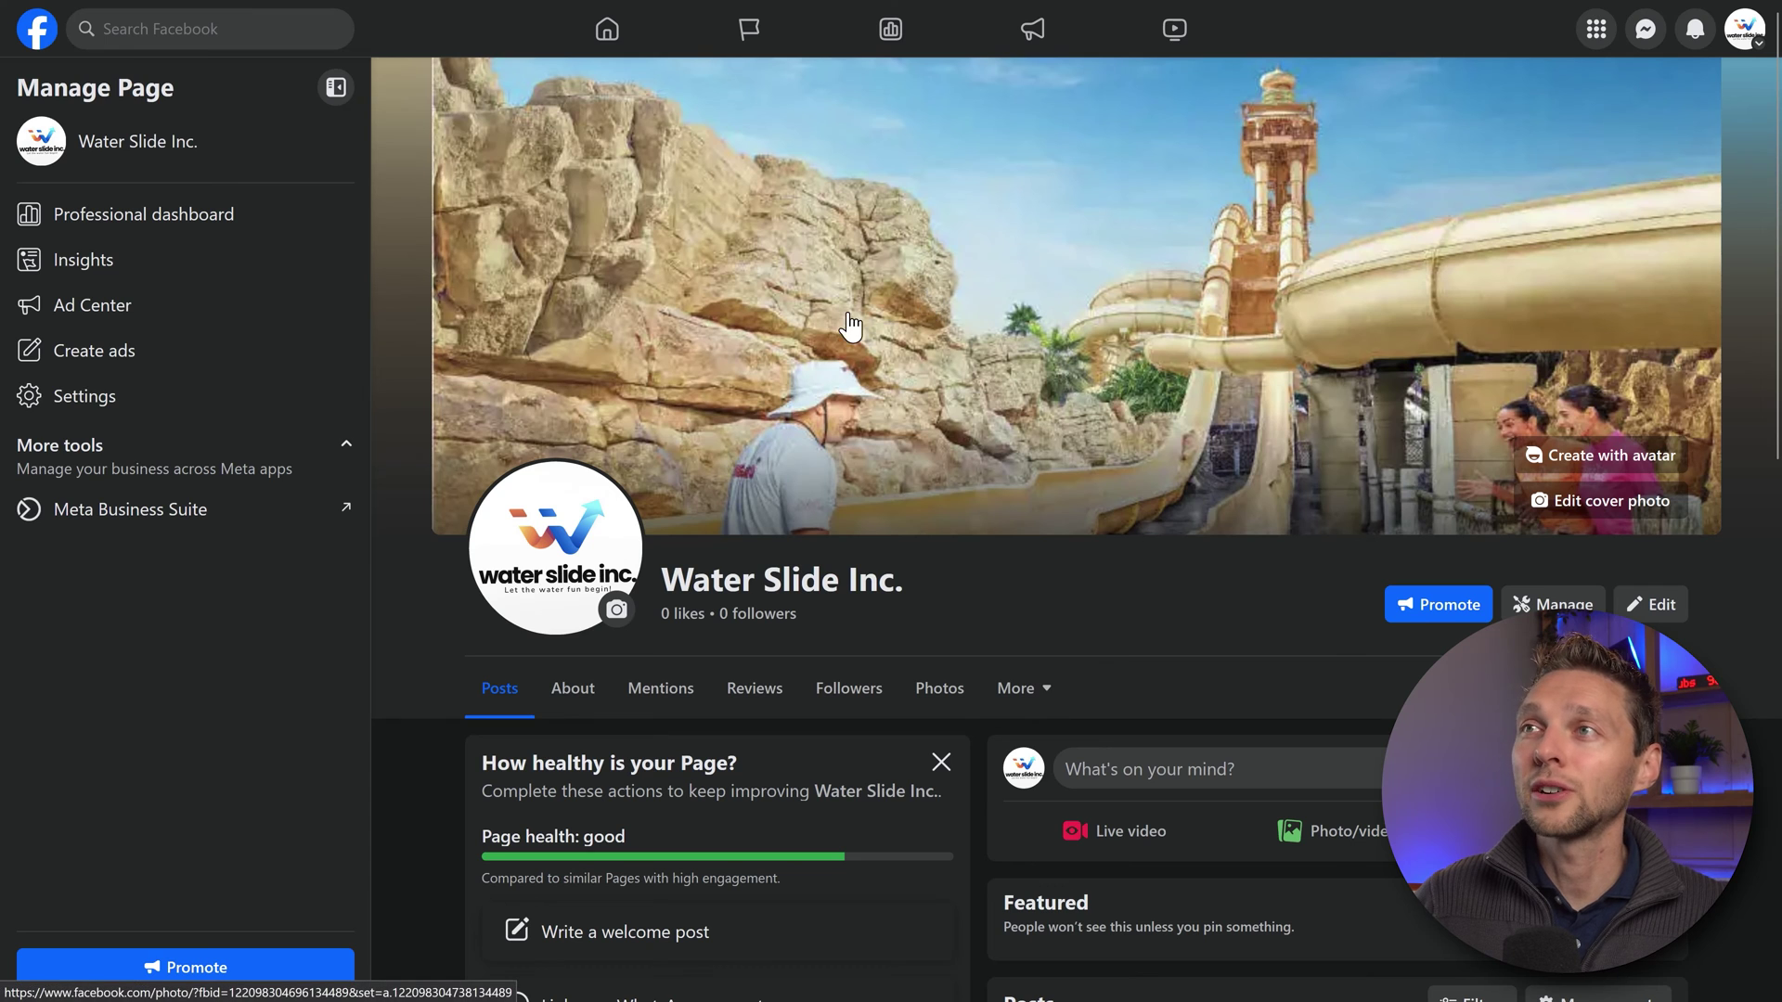
{"action": "left_click", "coordinate": [1606, 509]}
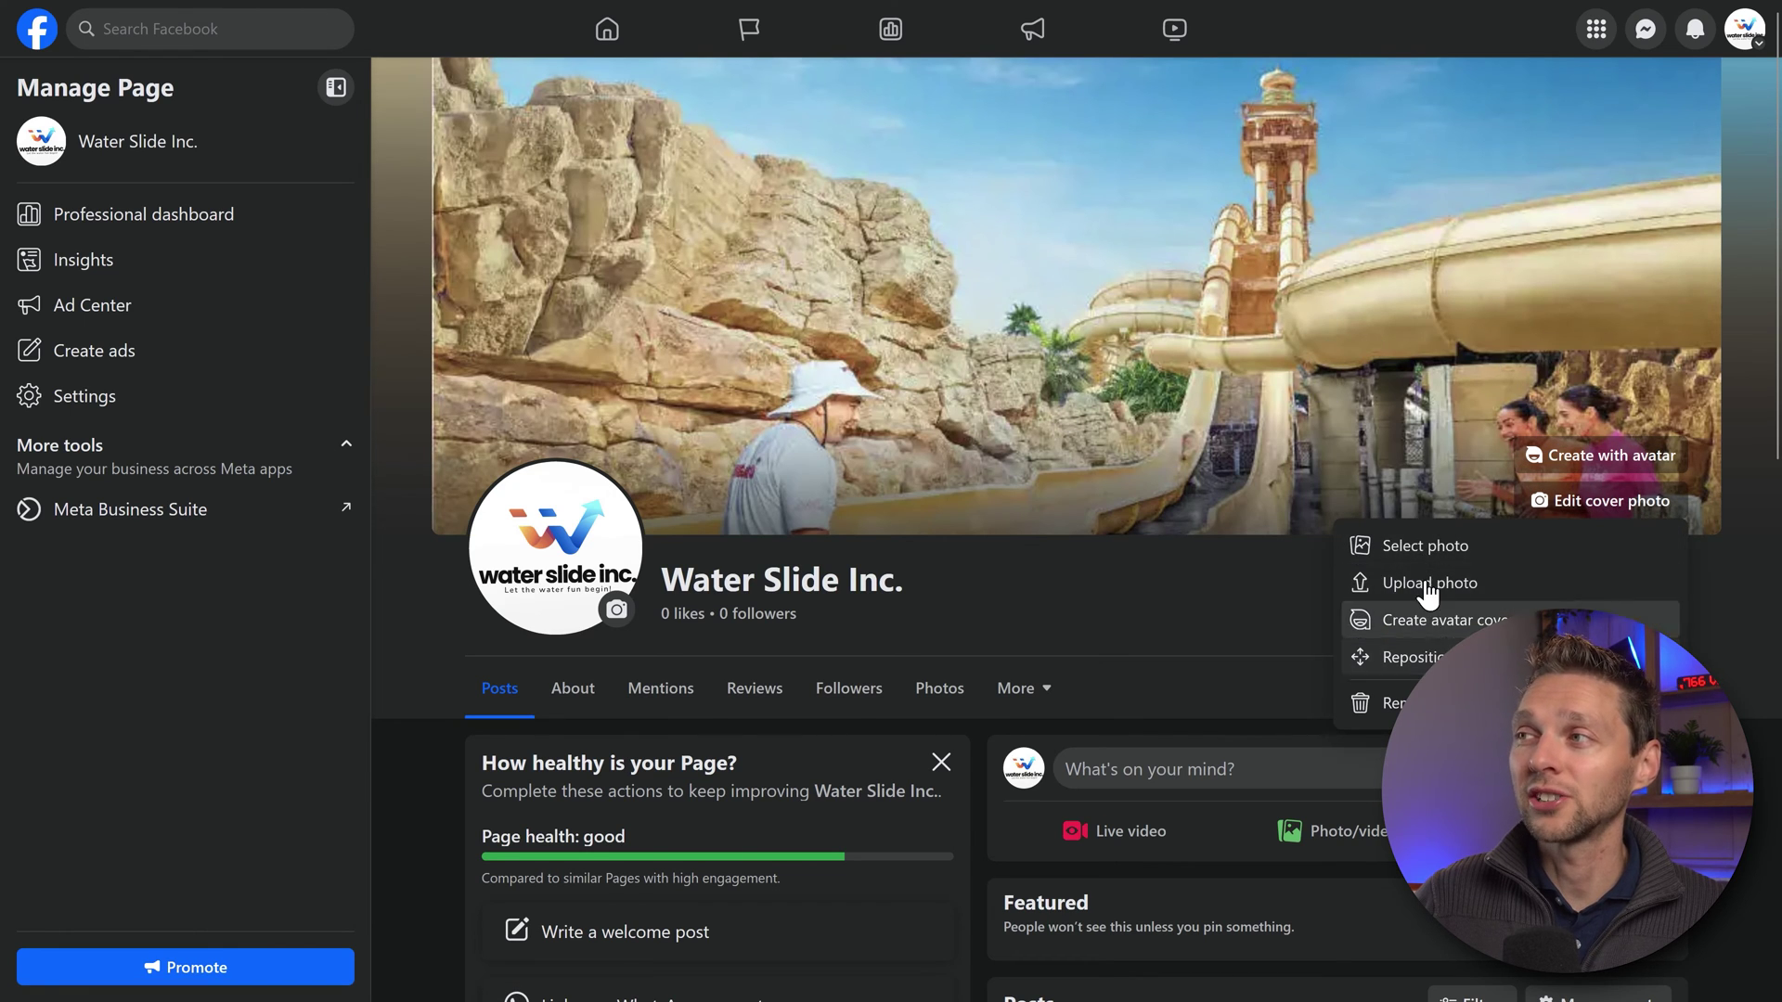
{"action": "left_click", "coordinate": [1111, 602]}
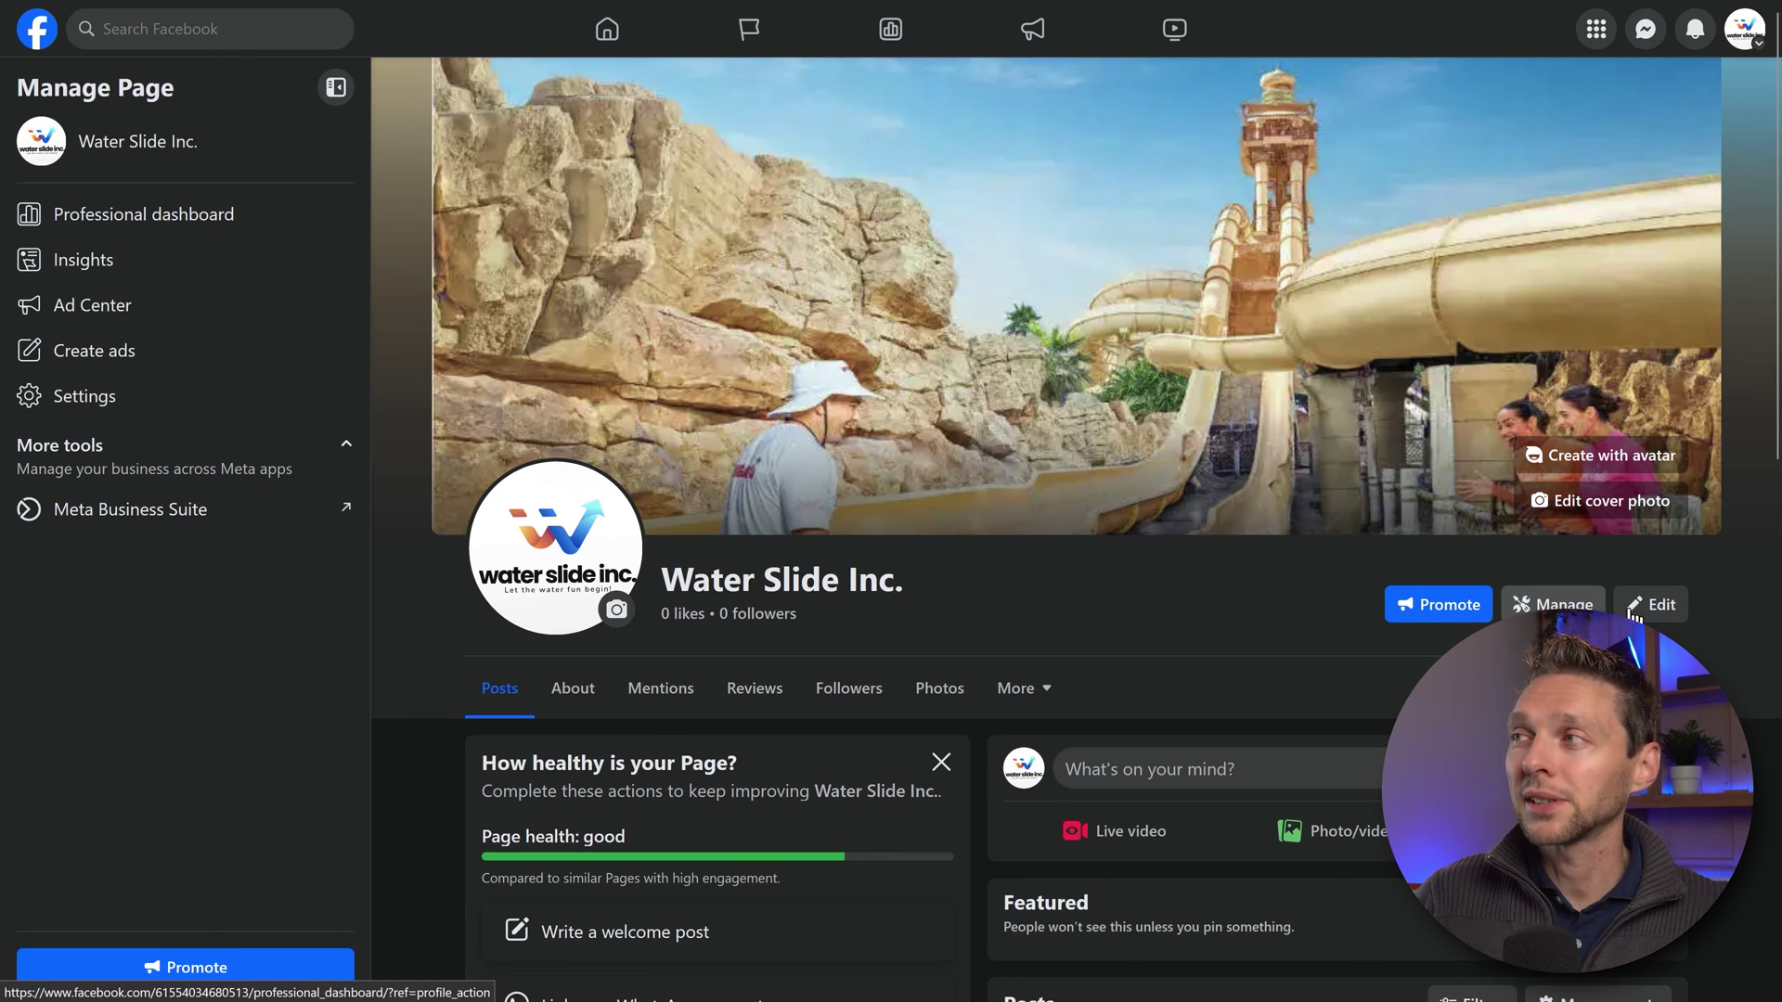
- Open the Professional dashboard for the Water Slide Inc. Page
{"action": "left_click", "coordinate": [144, 214]}
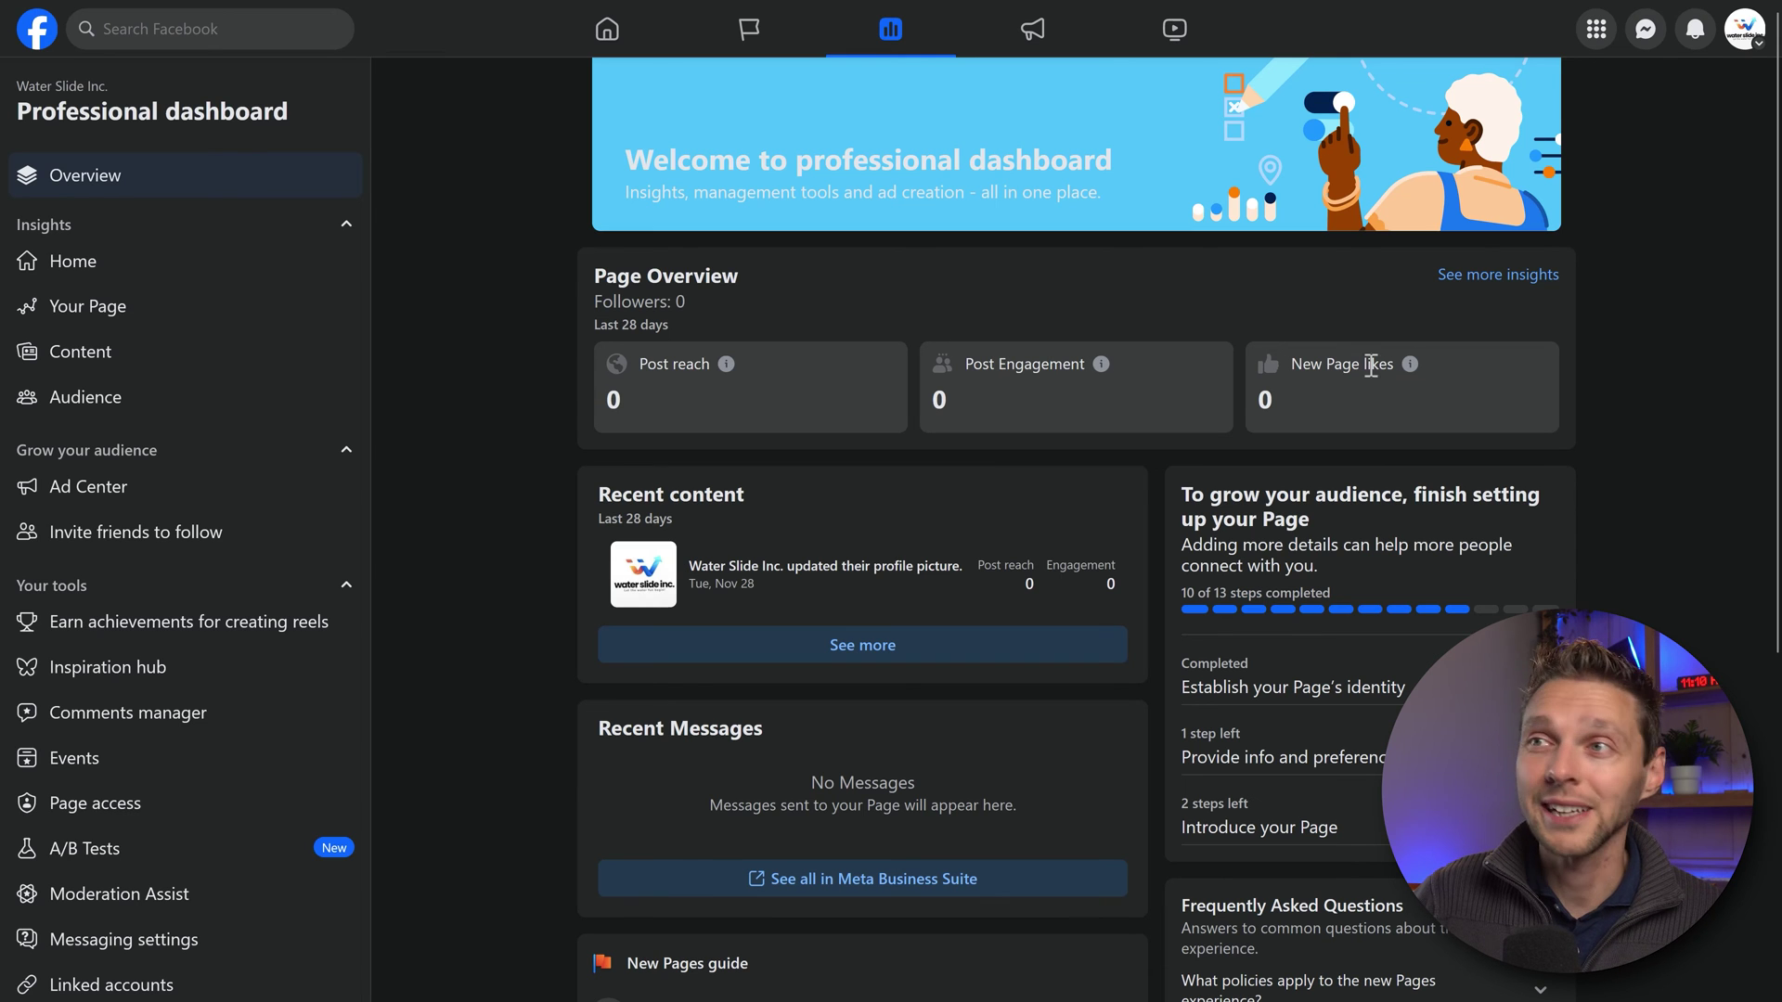
{"action": "middle_click", "coordinate": [492, 393]}
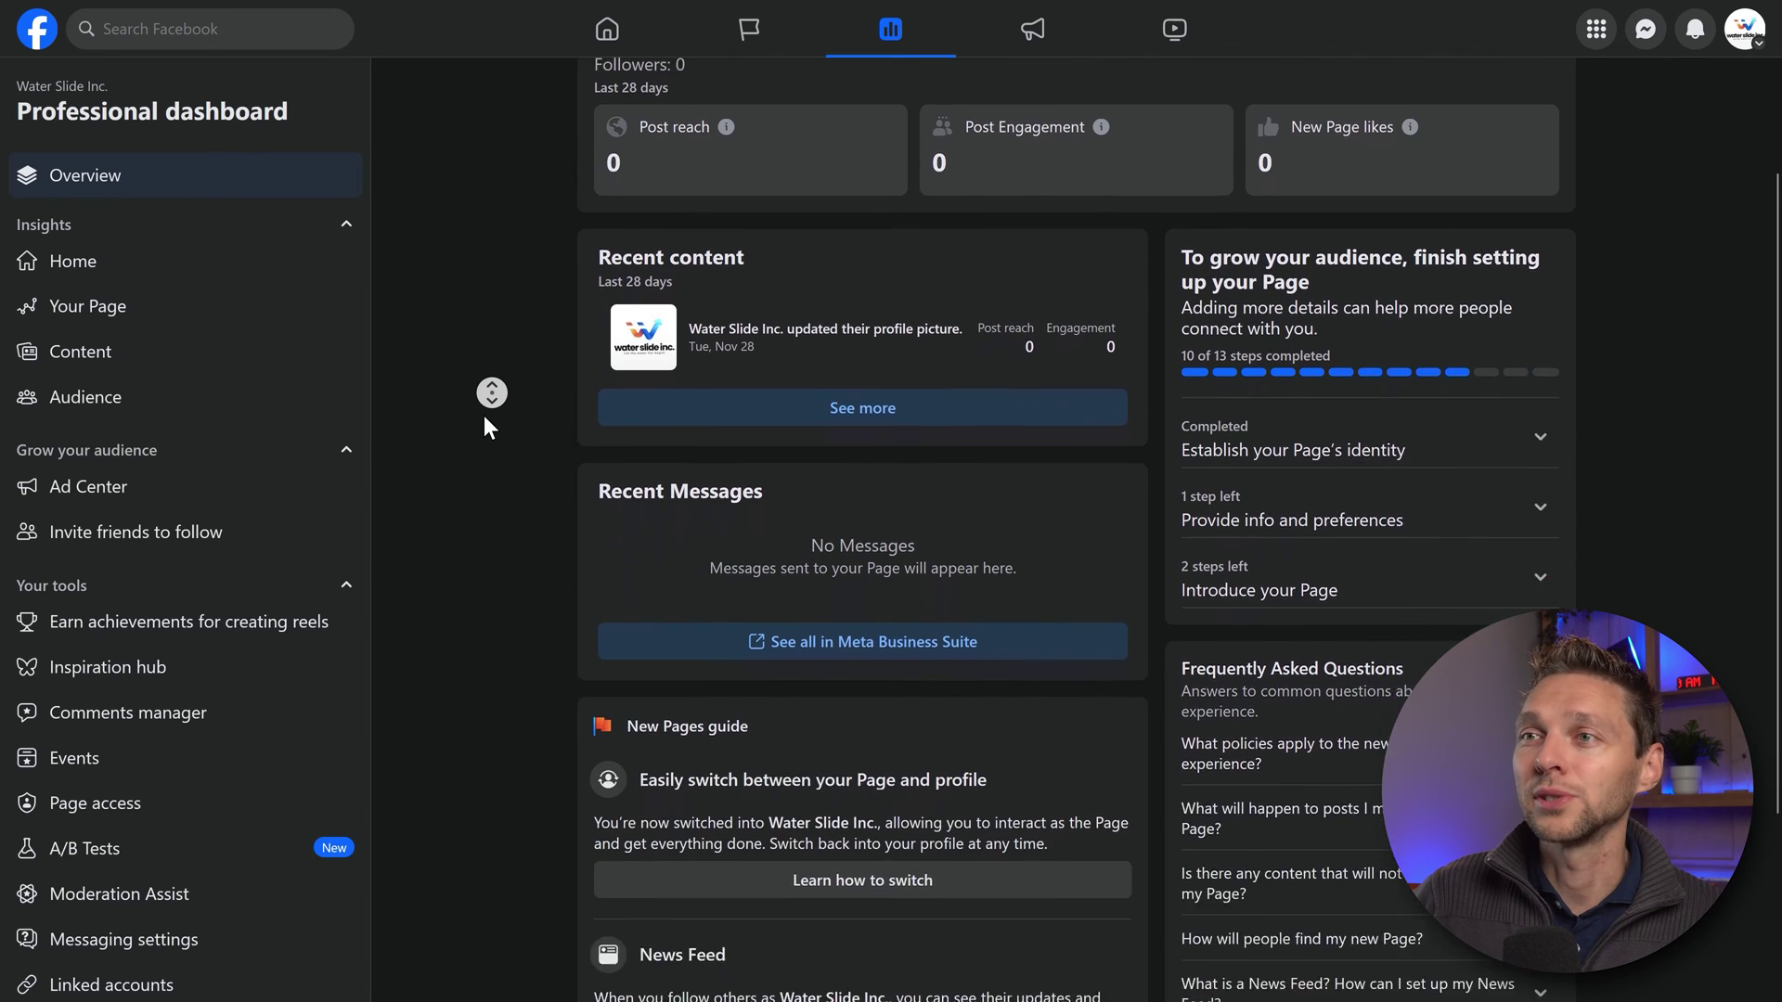
{"action": "middle_click", "coordinate": [484, 332]}
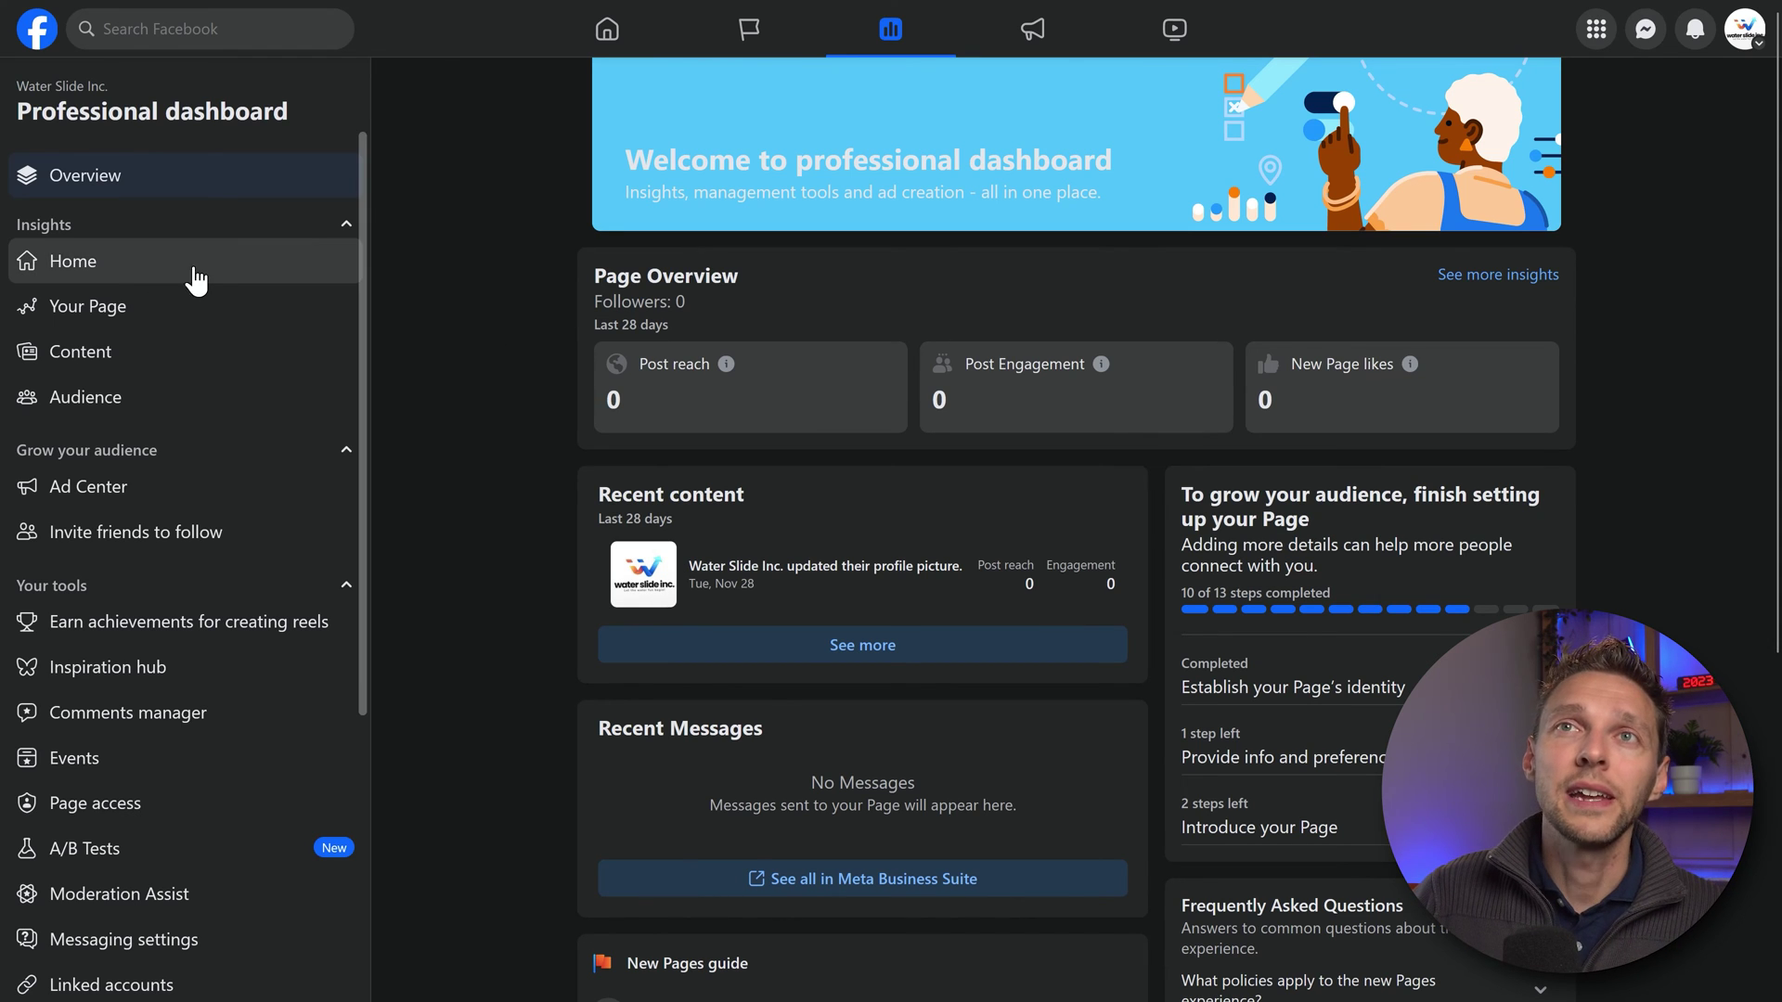
- View the Home insights and scroll through reach, engagement and follower figures
{"action": "left_click", "coordinate": [130, 271]}
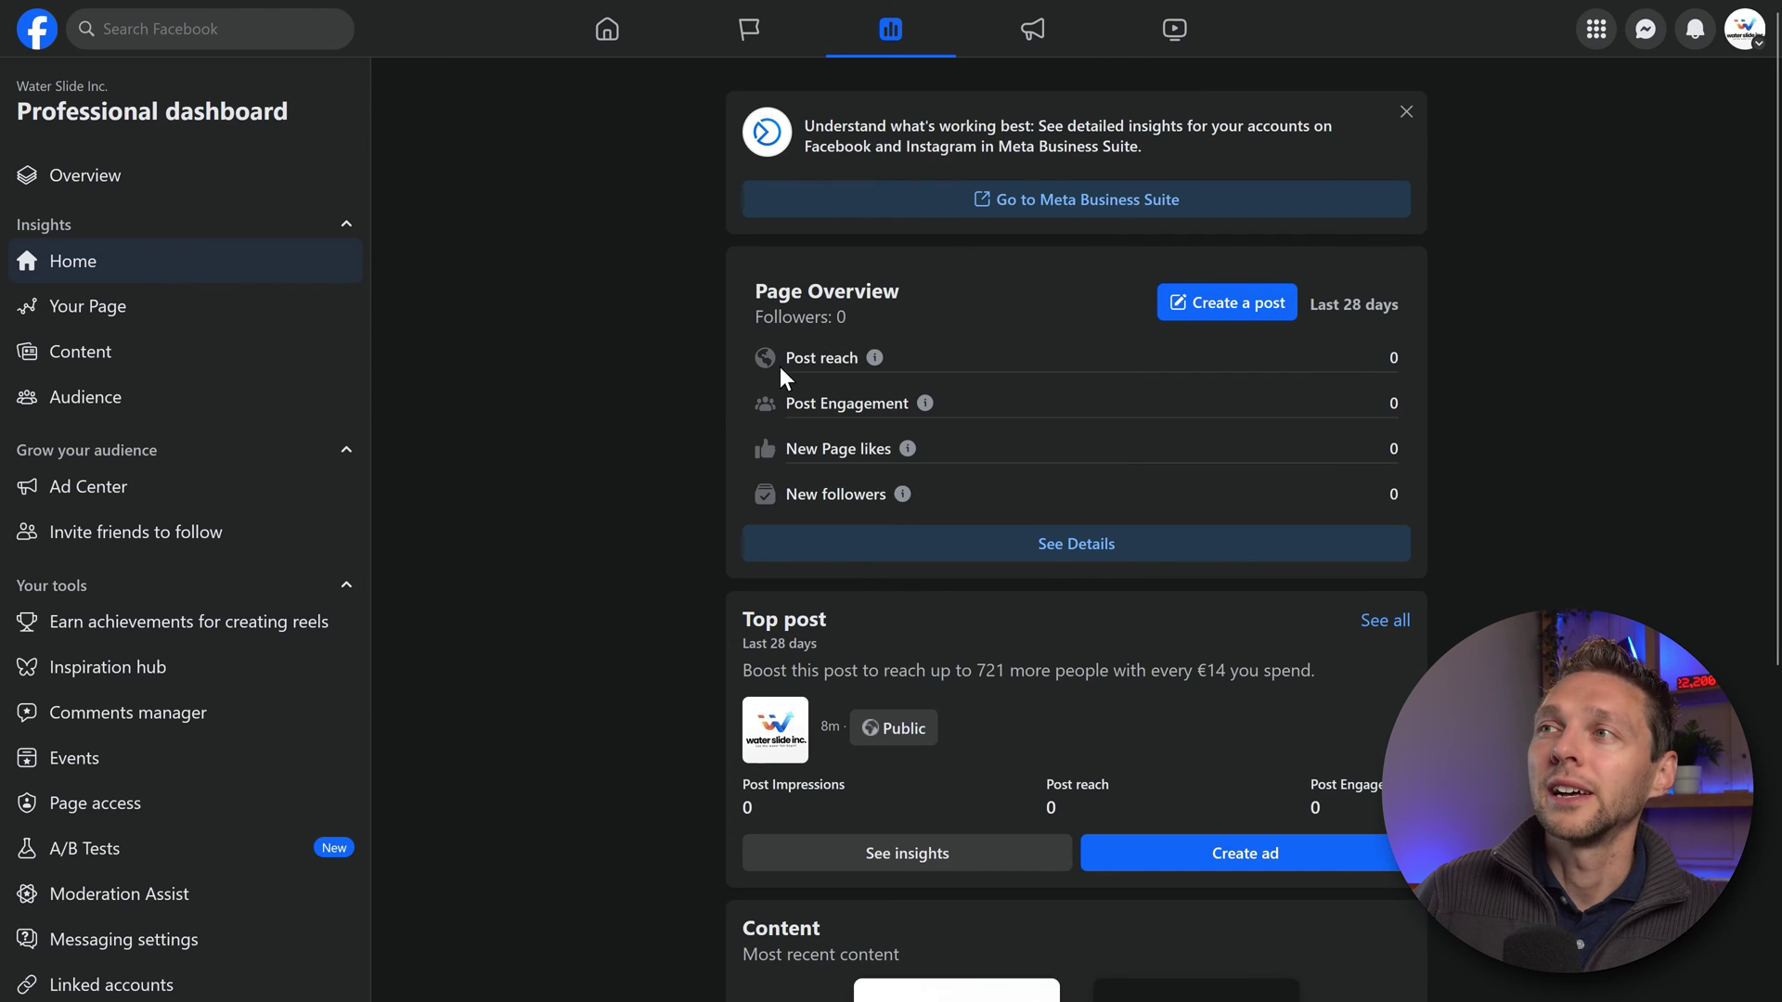
{"action": "scroll", "coordinate": [674, 387], "scroll_direction": "down", "scroll_amount": 5}
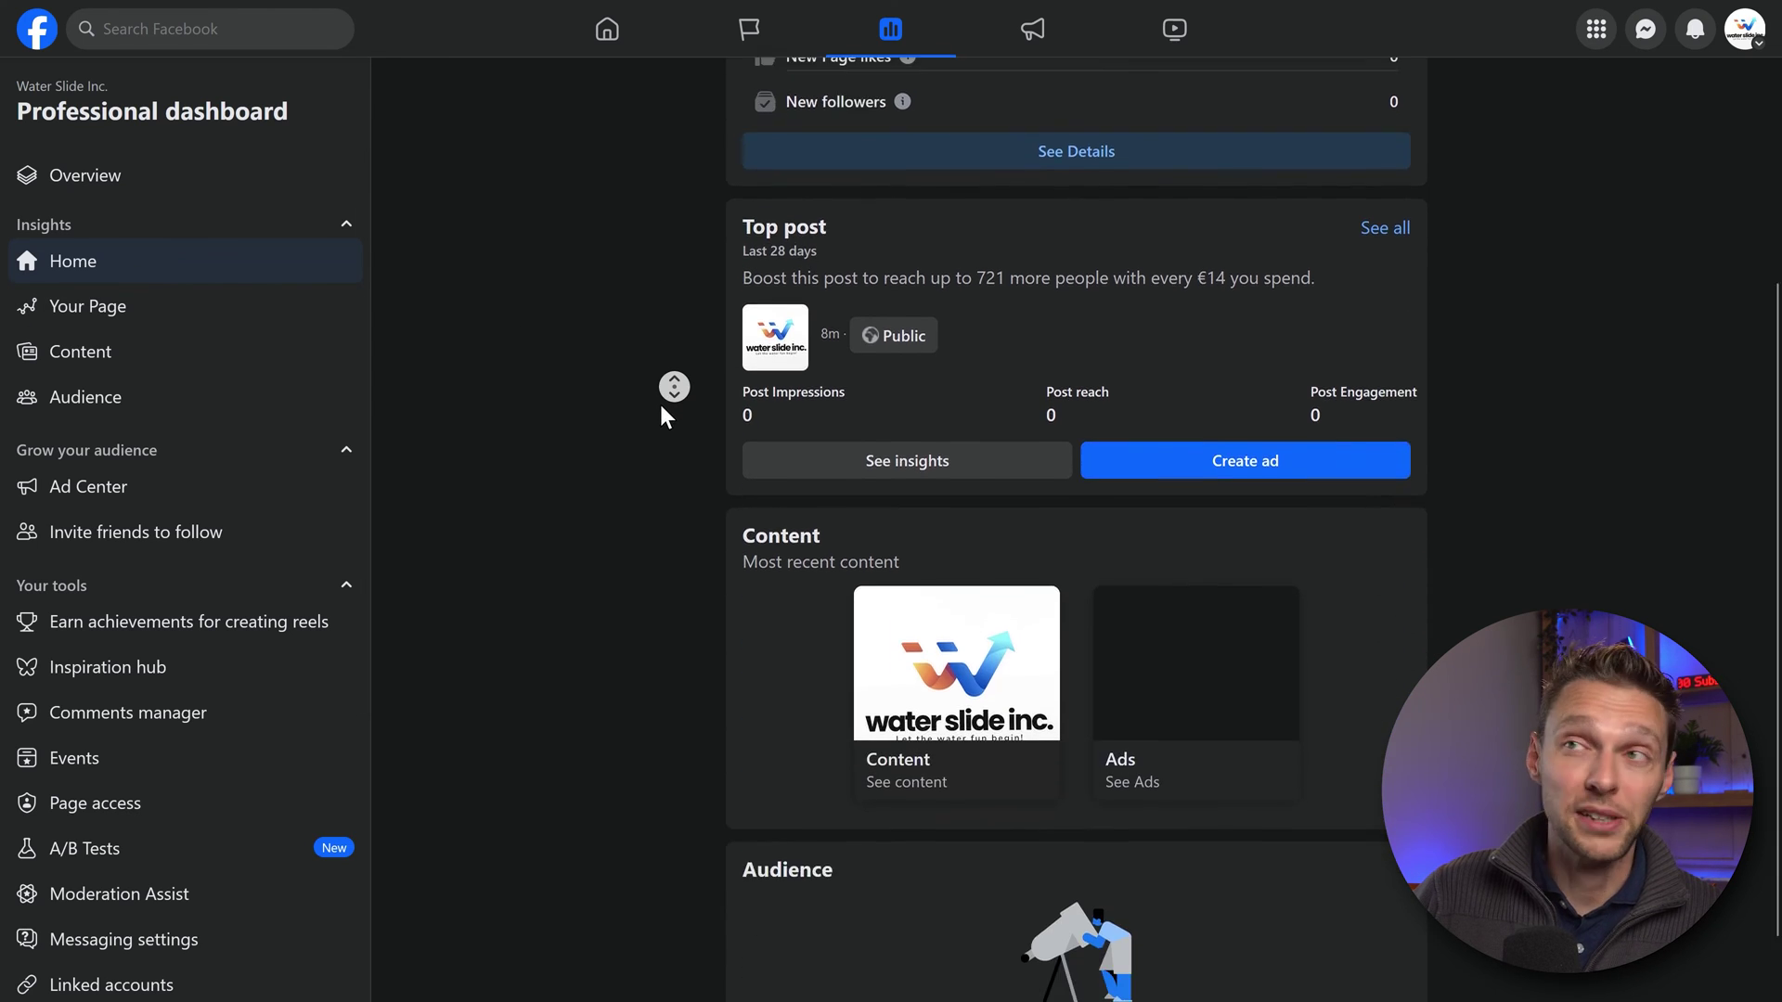
{"action": "scroll", "coordinate": [655, 498], "scroll_direction": "down", "scroll_amount": 1}
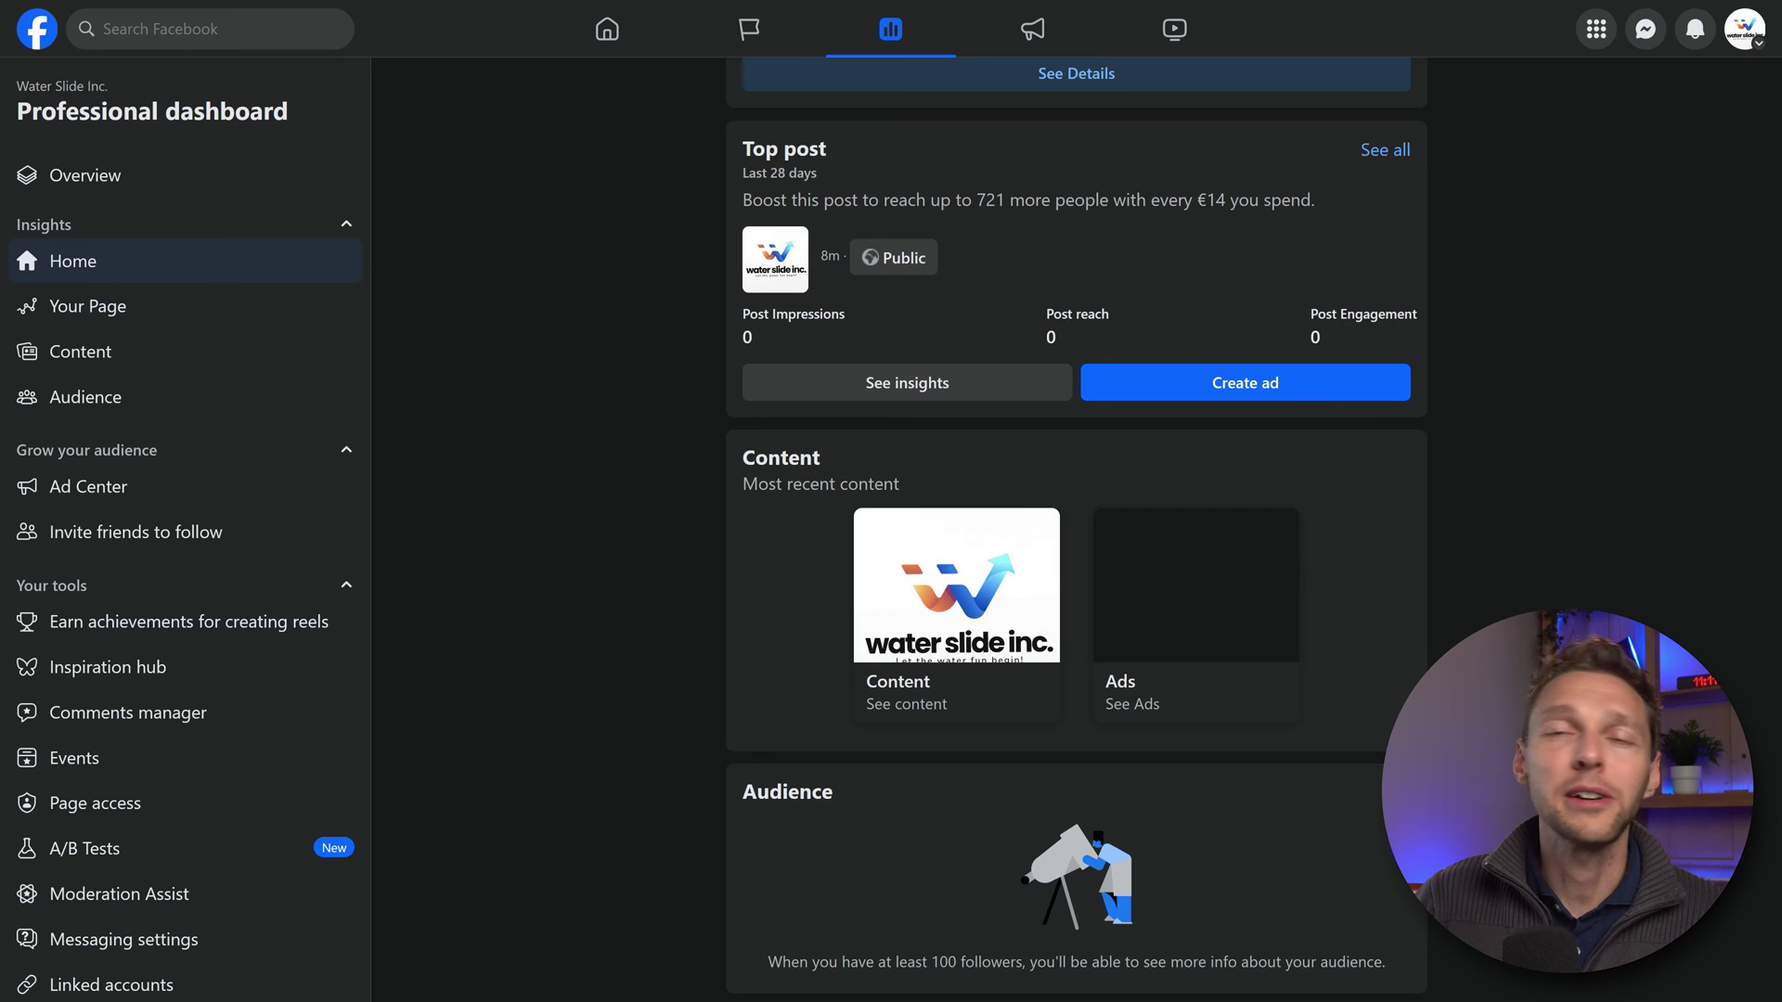
{"action": "scroll", "coordinate": [1077, 520], "scroll_direction": "up", "scroll_amount": 5}
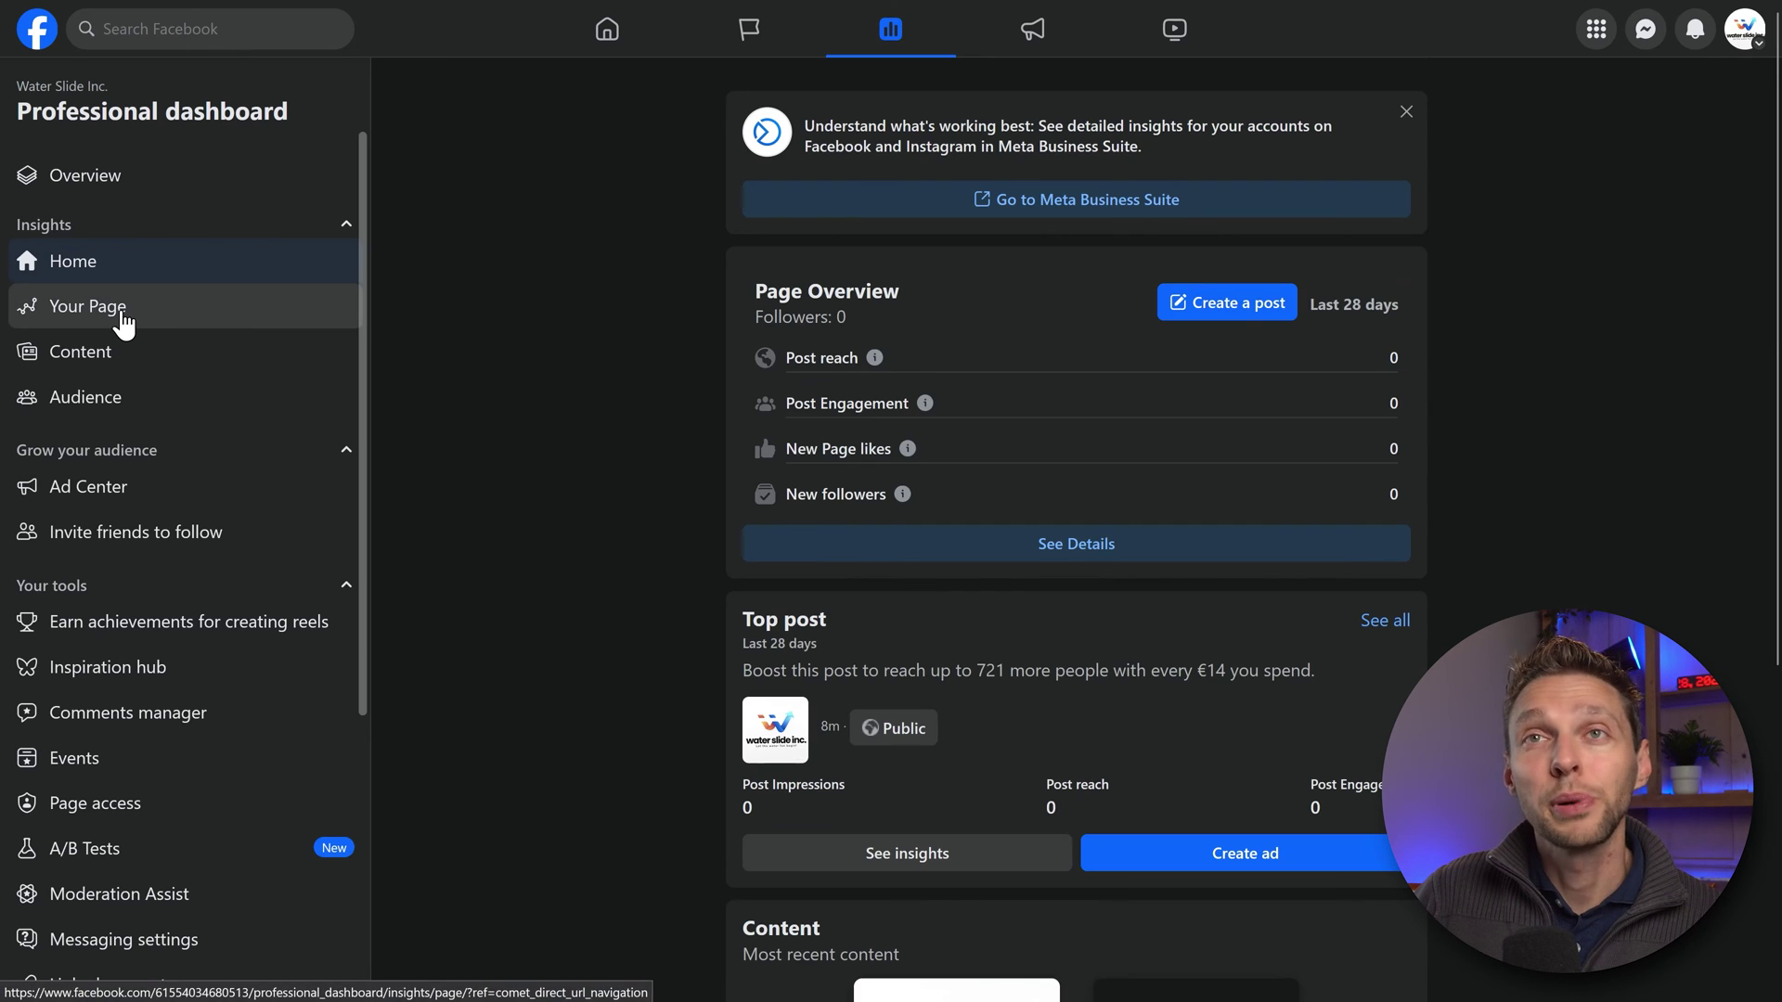
- Browse the Page's overview, Content, Audience and Ad Center sections
{"action": "left_click", "coordinate": [121, 316]}
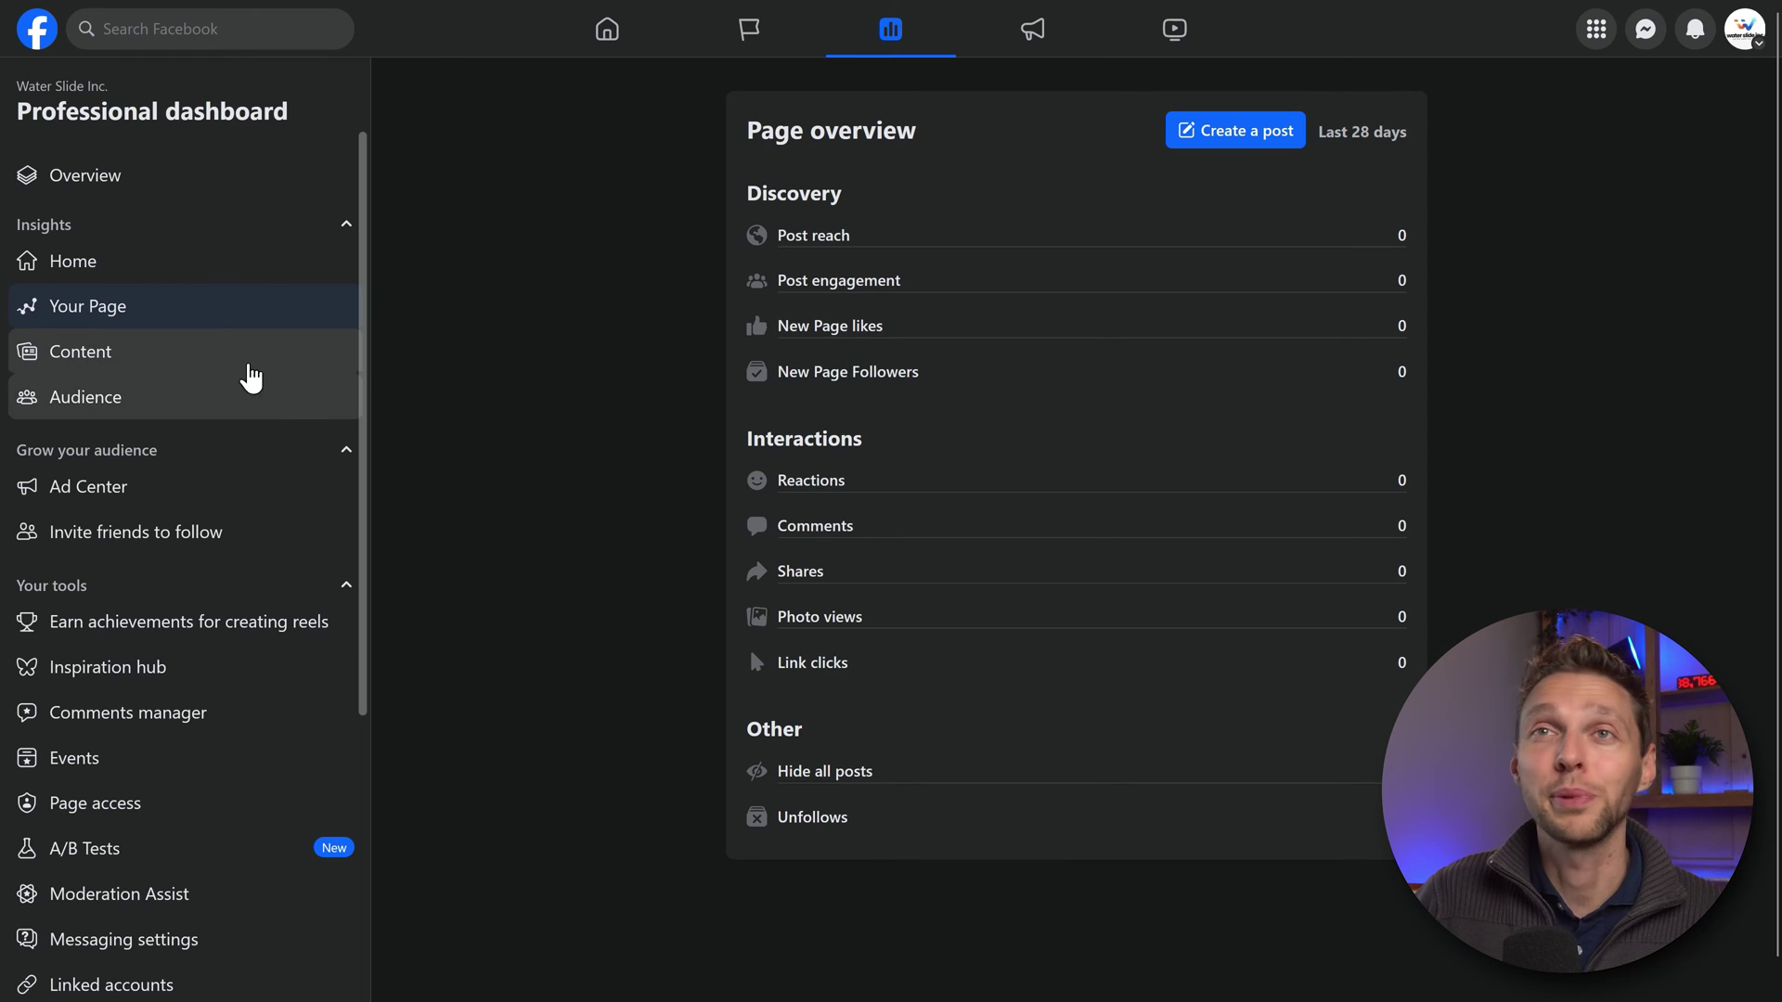
{"action": "left_click", "coordinate": [99, 358]}
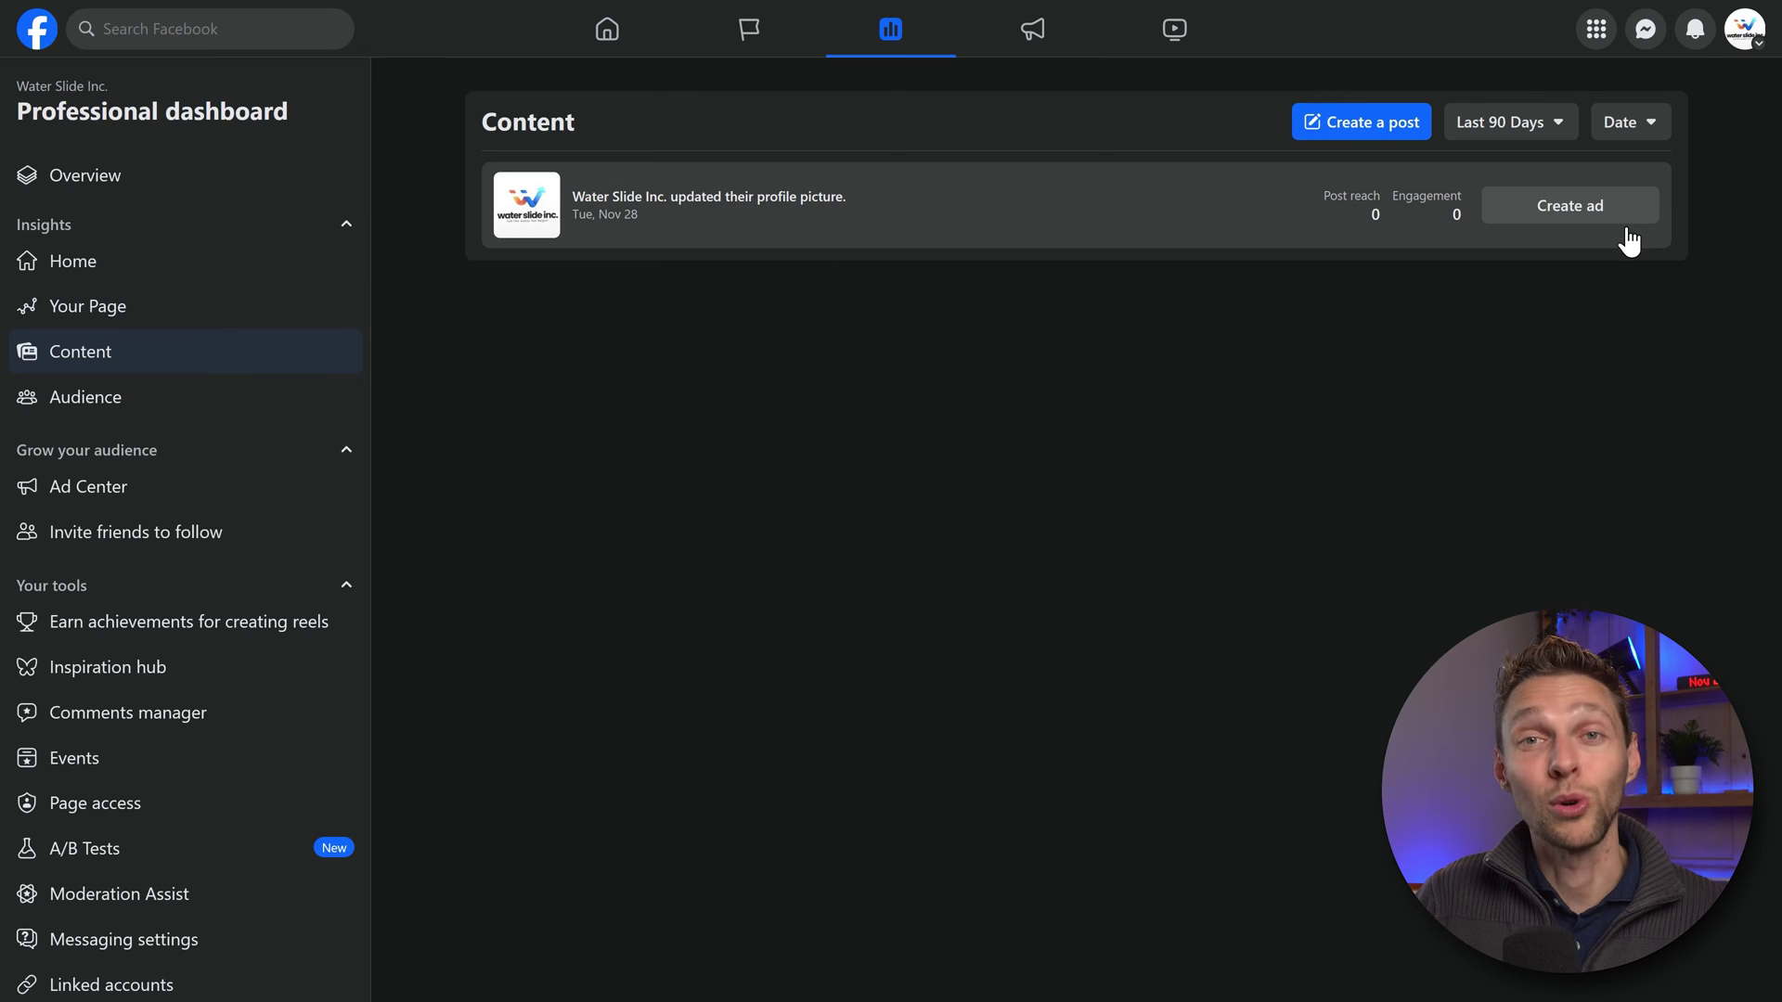
{"action": "left_click", "coordinate": [204, 399]}
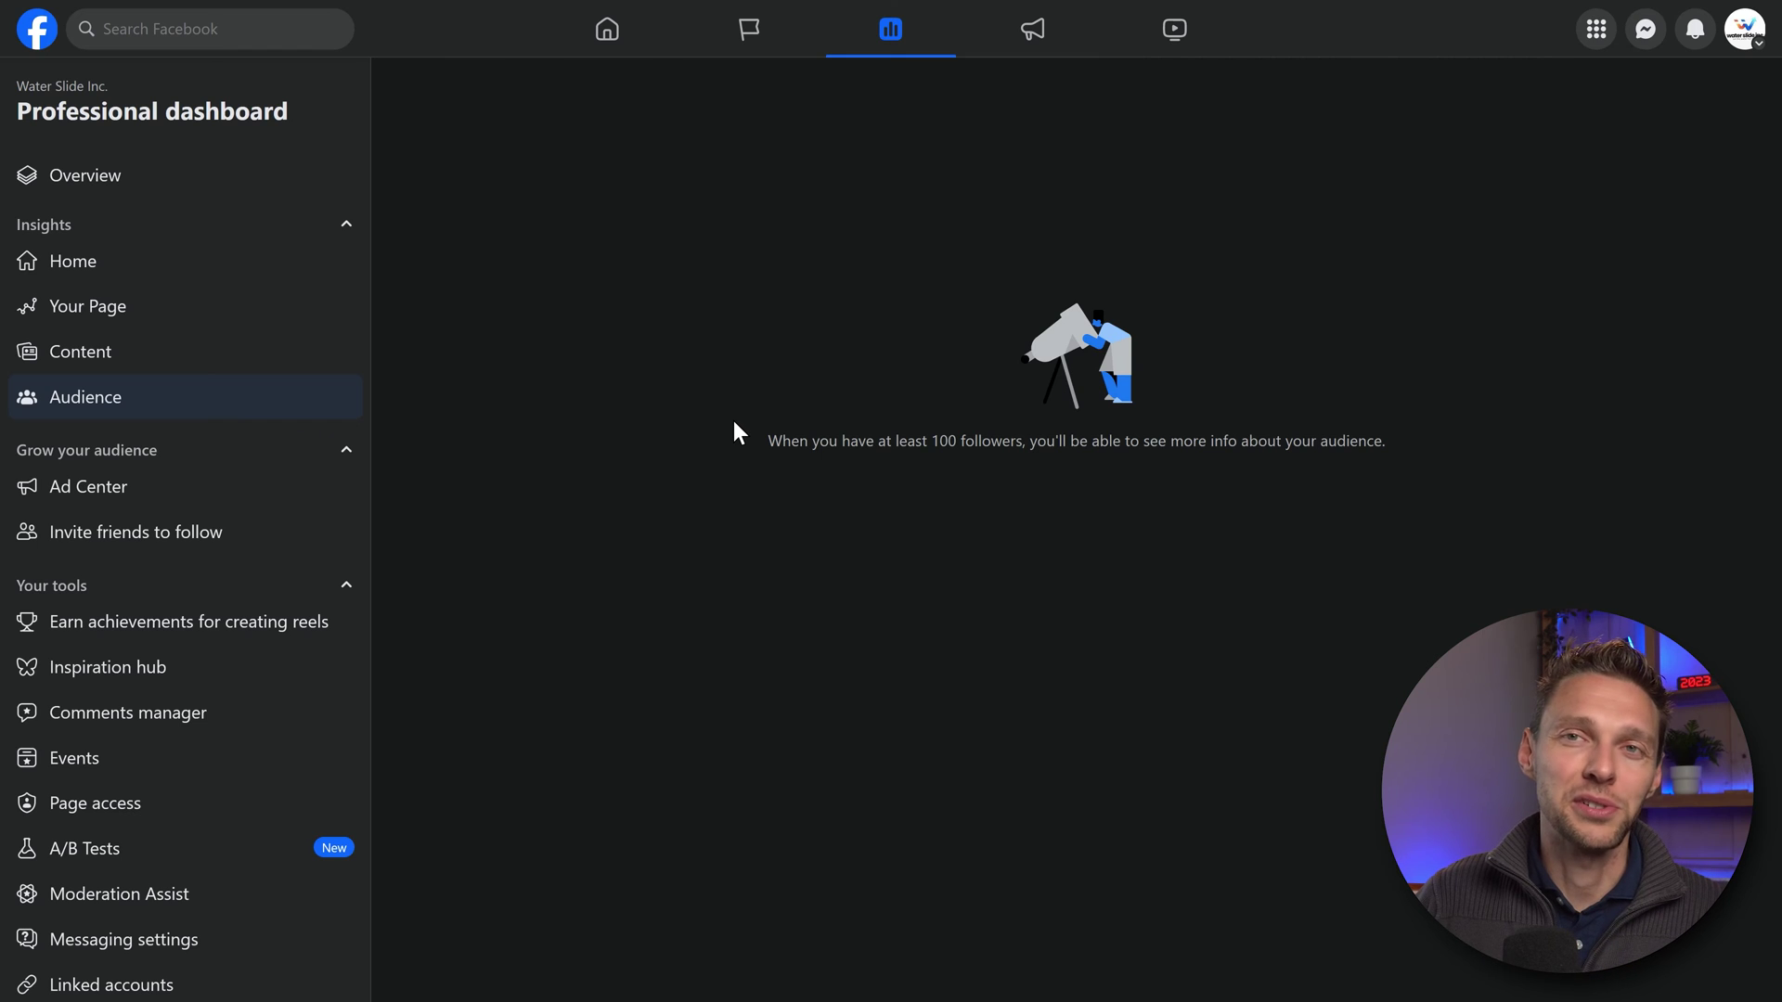
{"action": "left_click", "coordinate": [223, 485]}
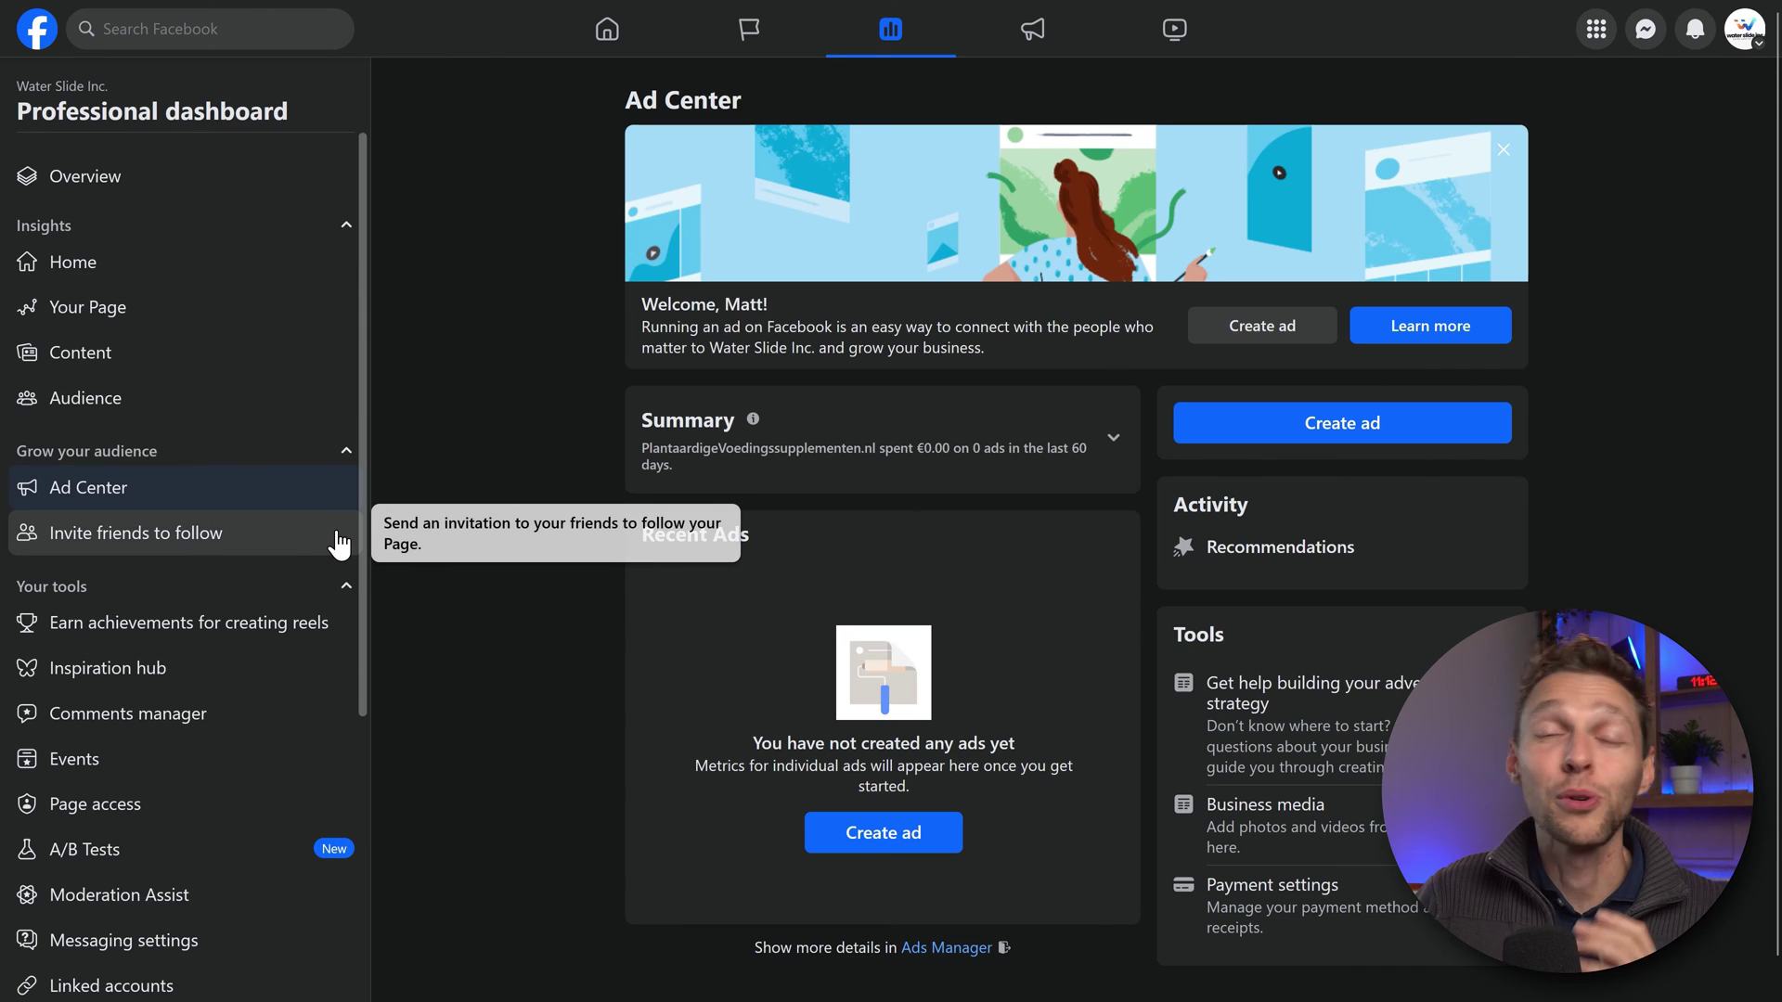
- Check reels achievements, Inspiration hub and Comments manager, then open Page access settings
{"action": "left_click", "coordinate": [139, 623]}
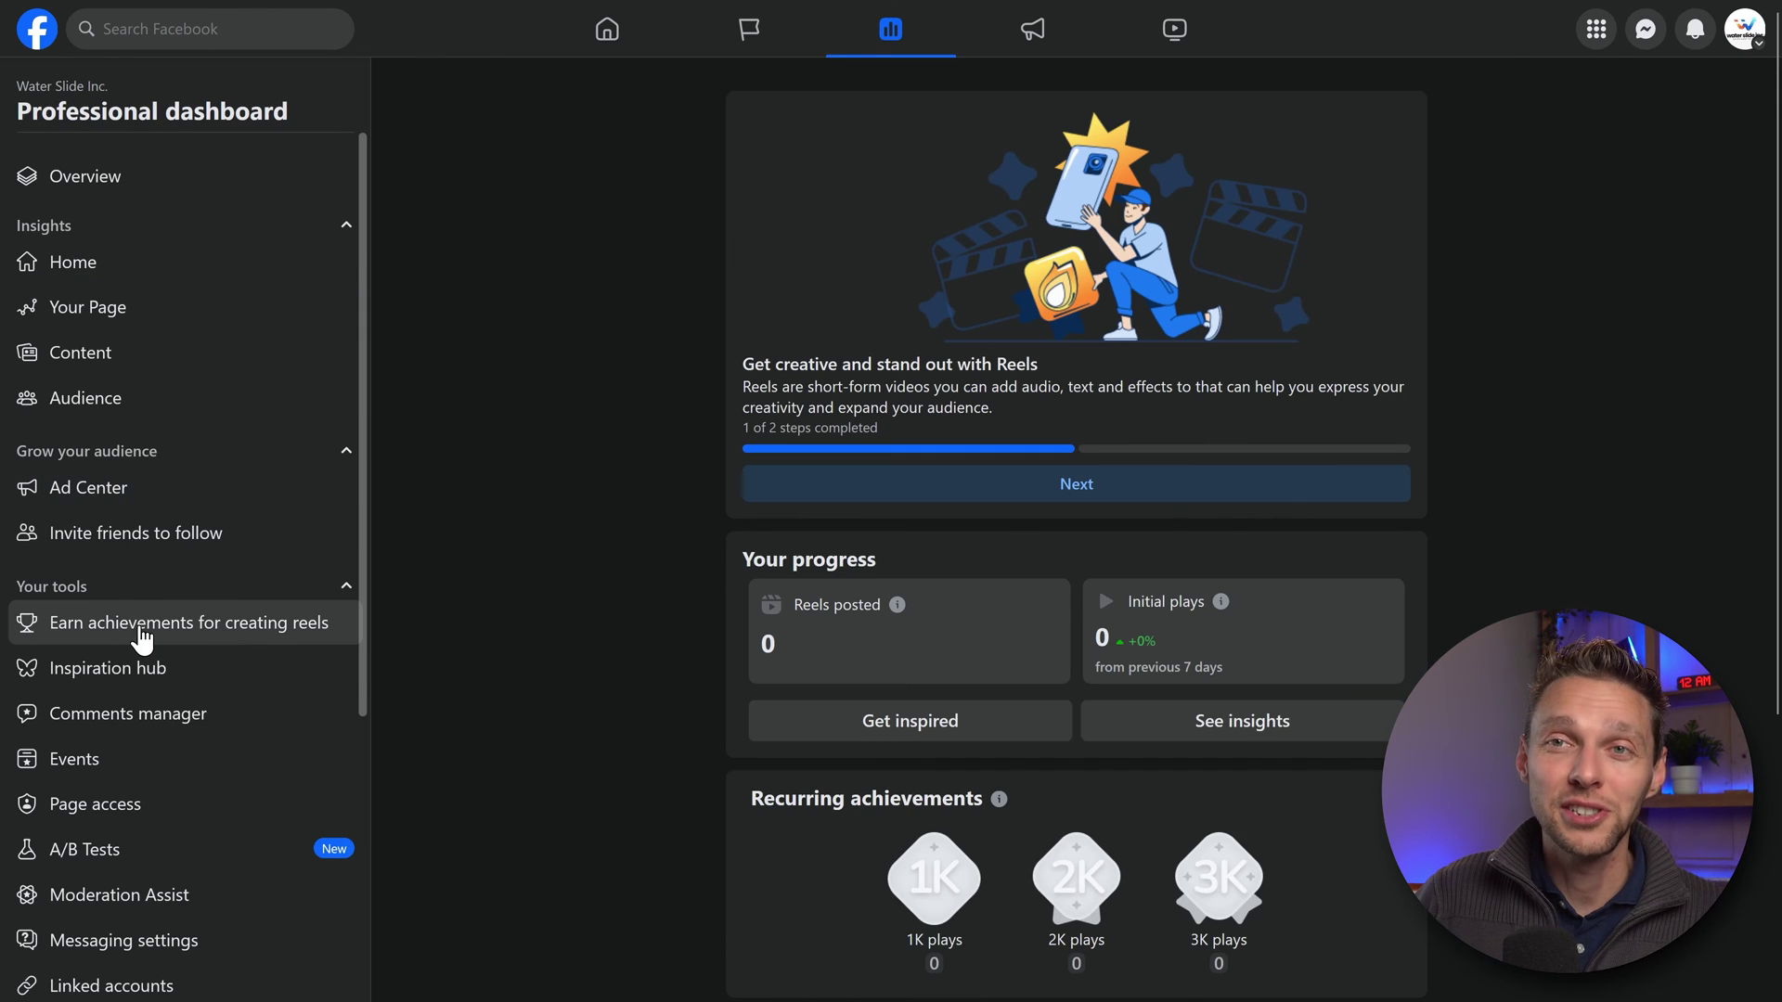
{"action": "left_click", "coordinate": [144, 676]}
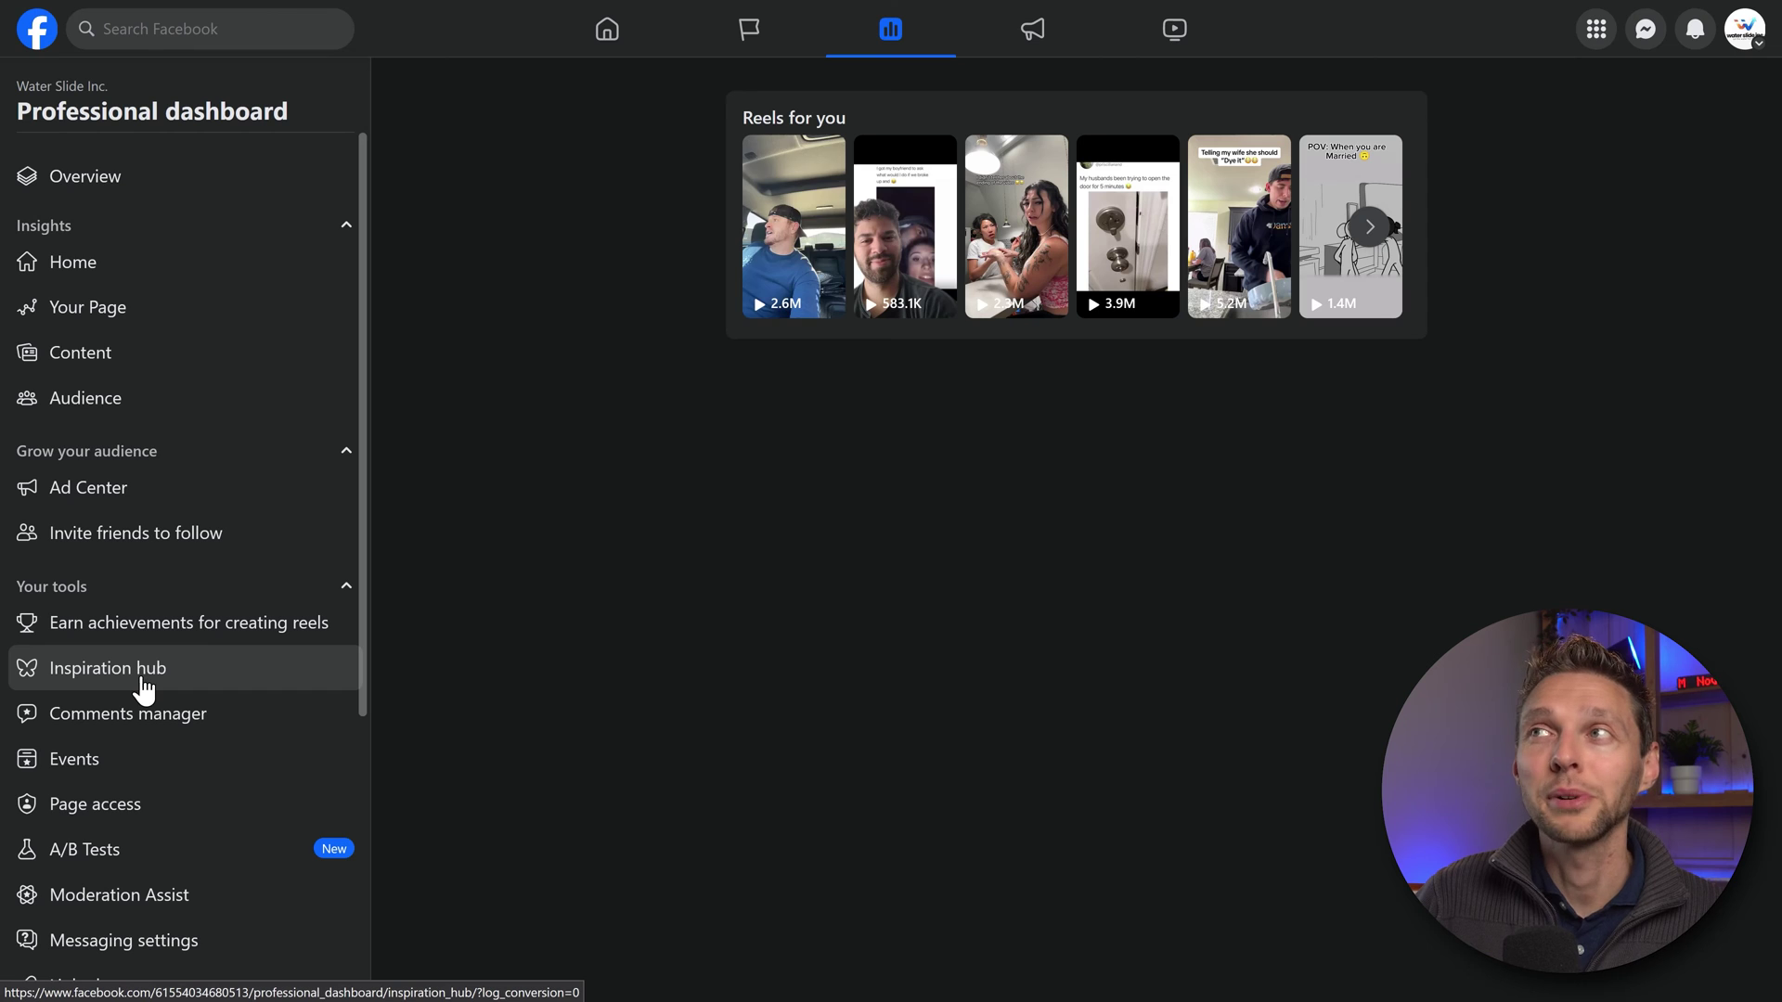
{"action": "left_click", "coordinate": [136, 716]}
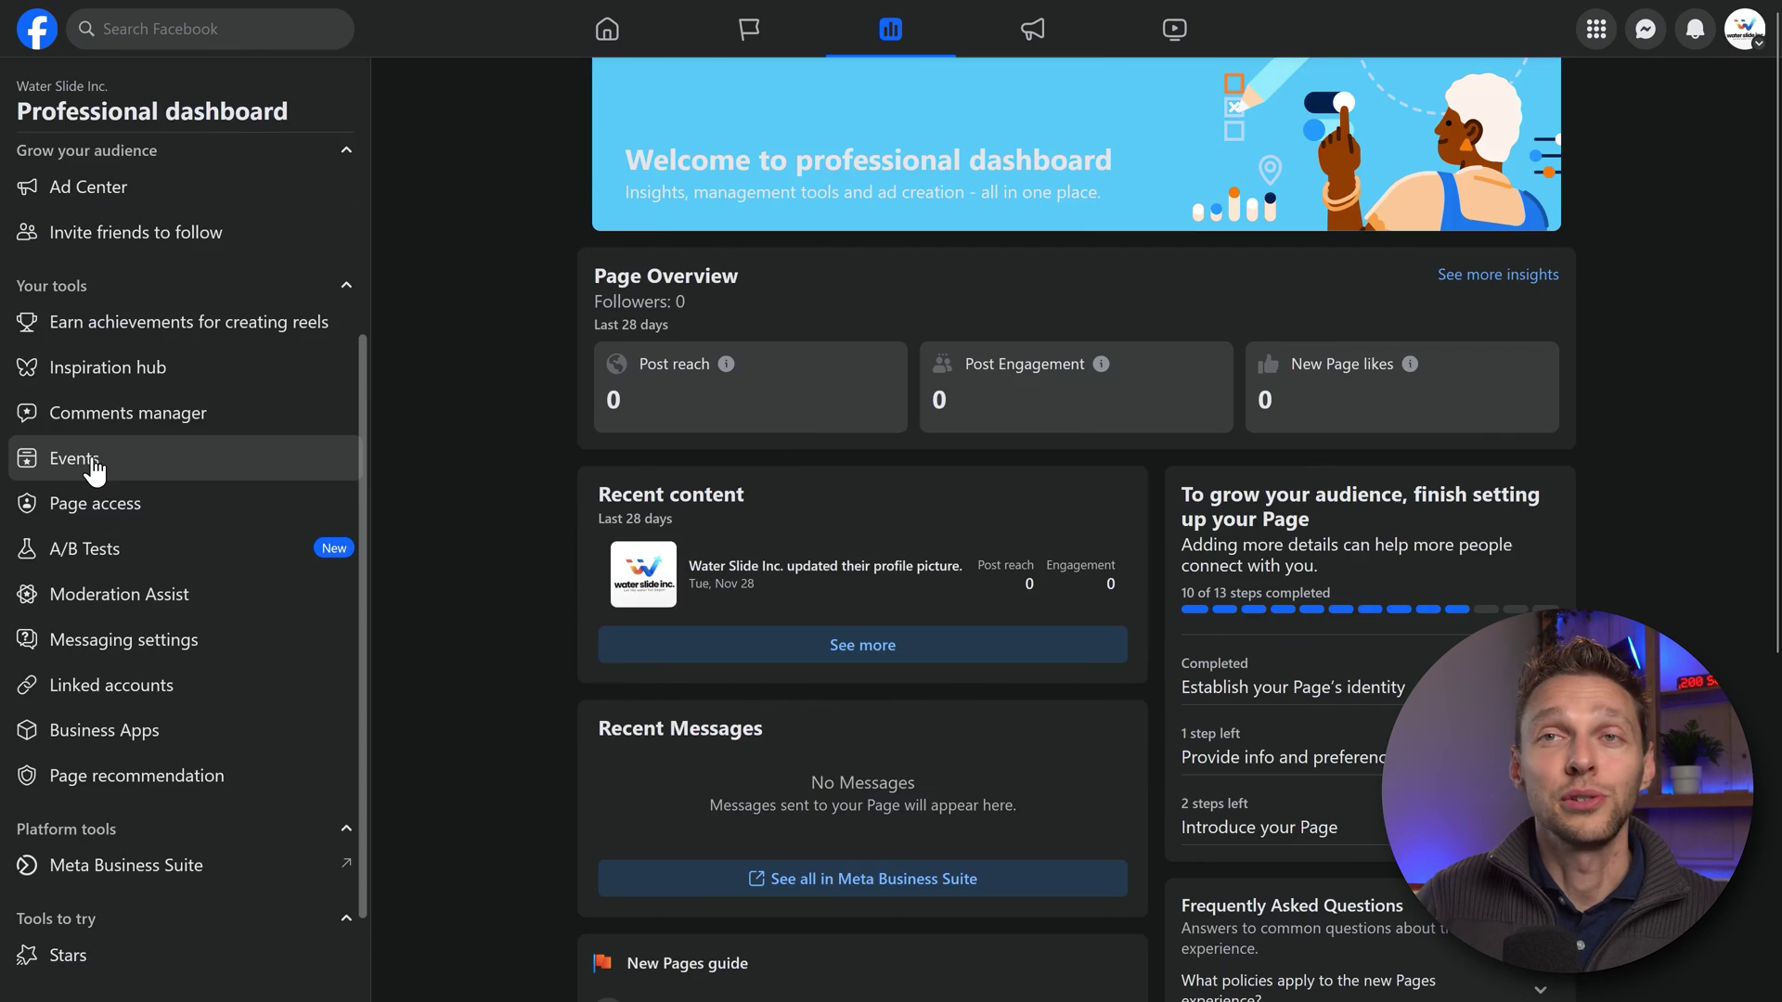
{"action": "left_click", "coordinate": [111, 462]}
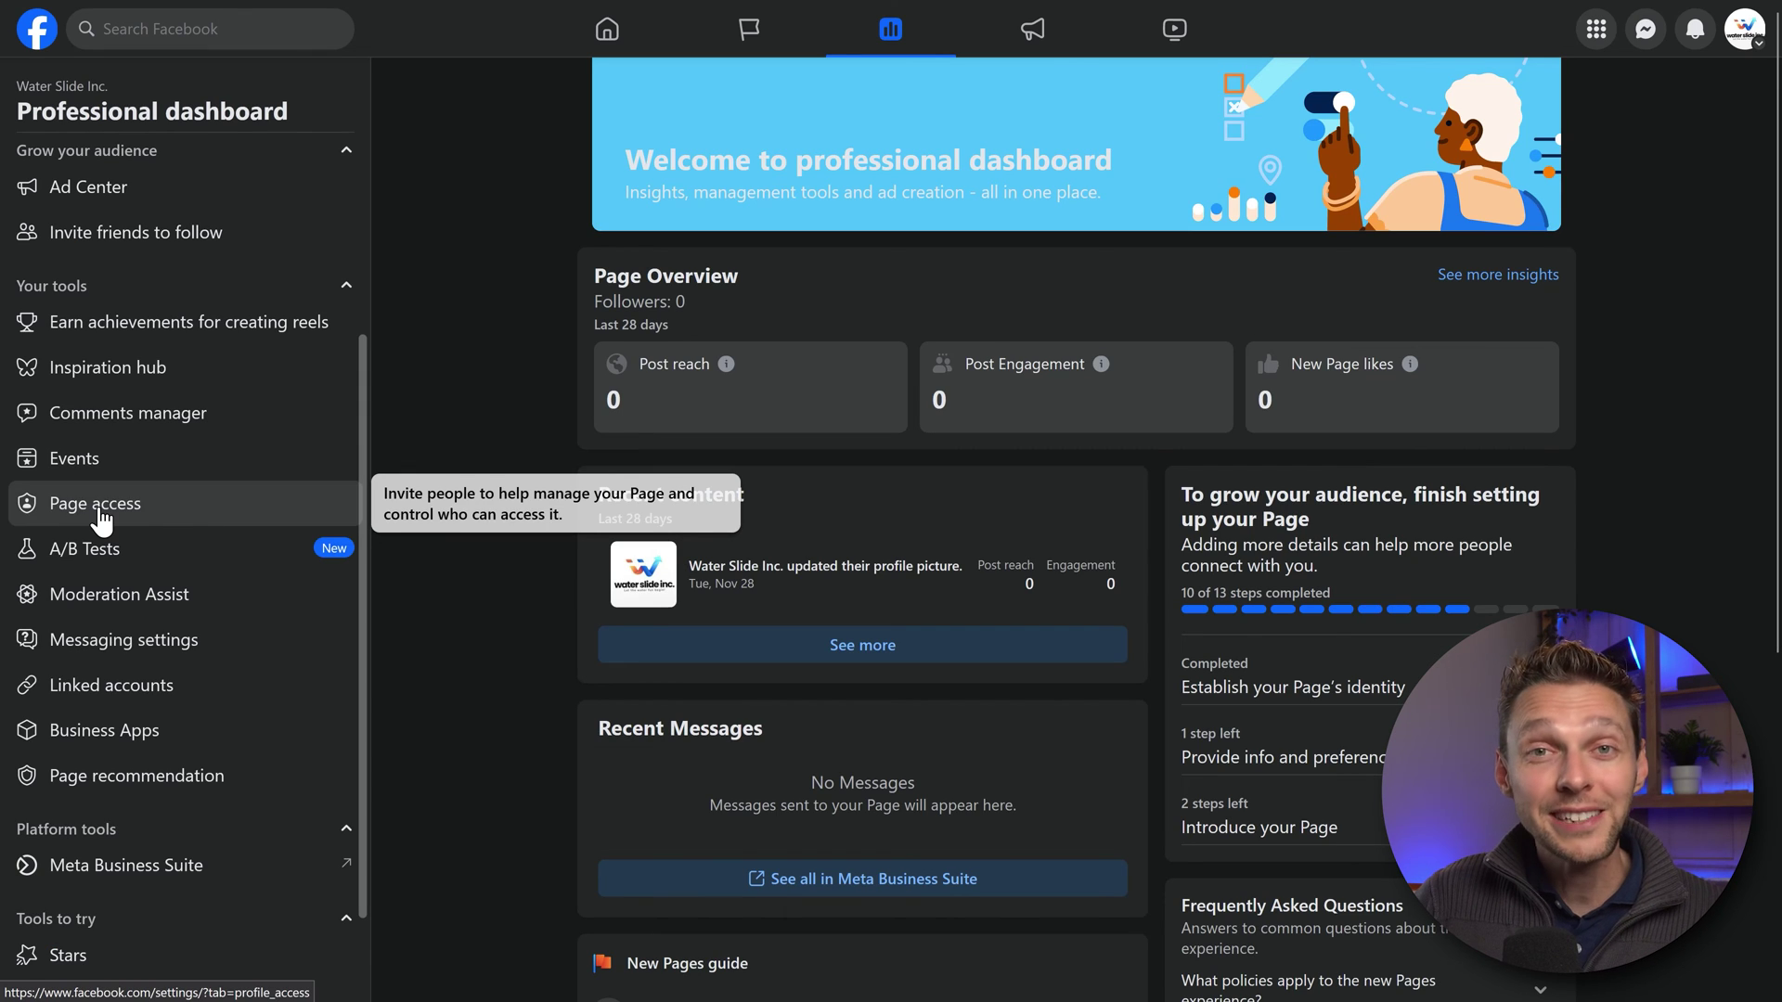
{"action": "left_click", "coordinate": [98, 510]}
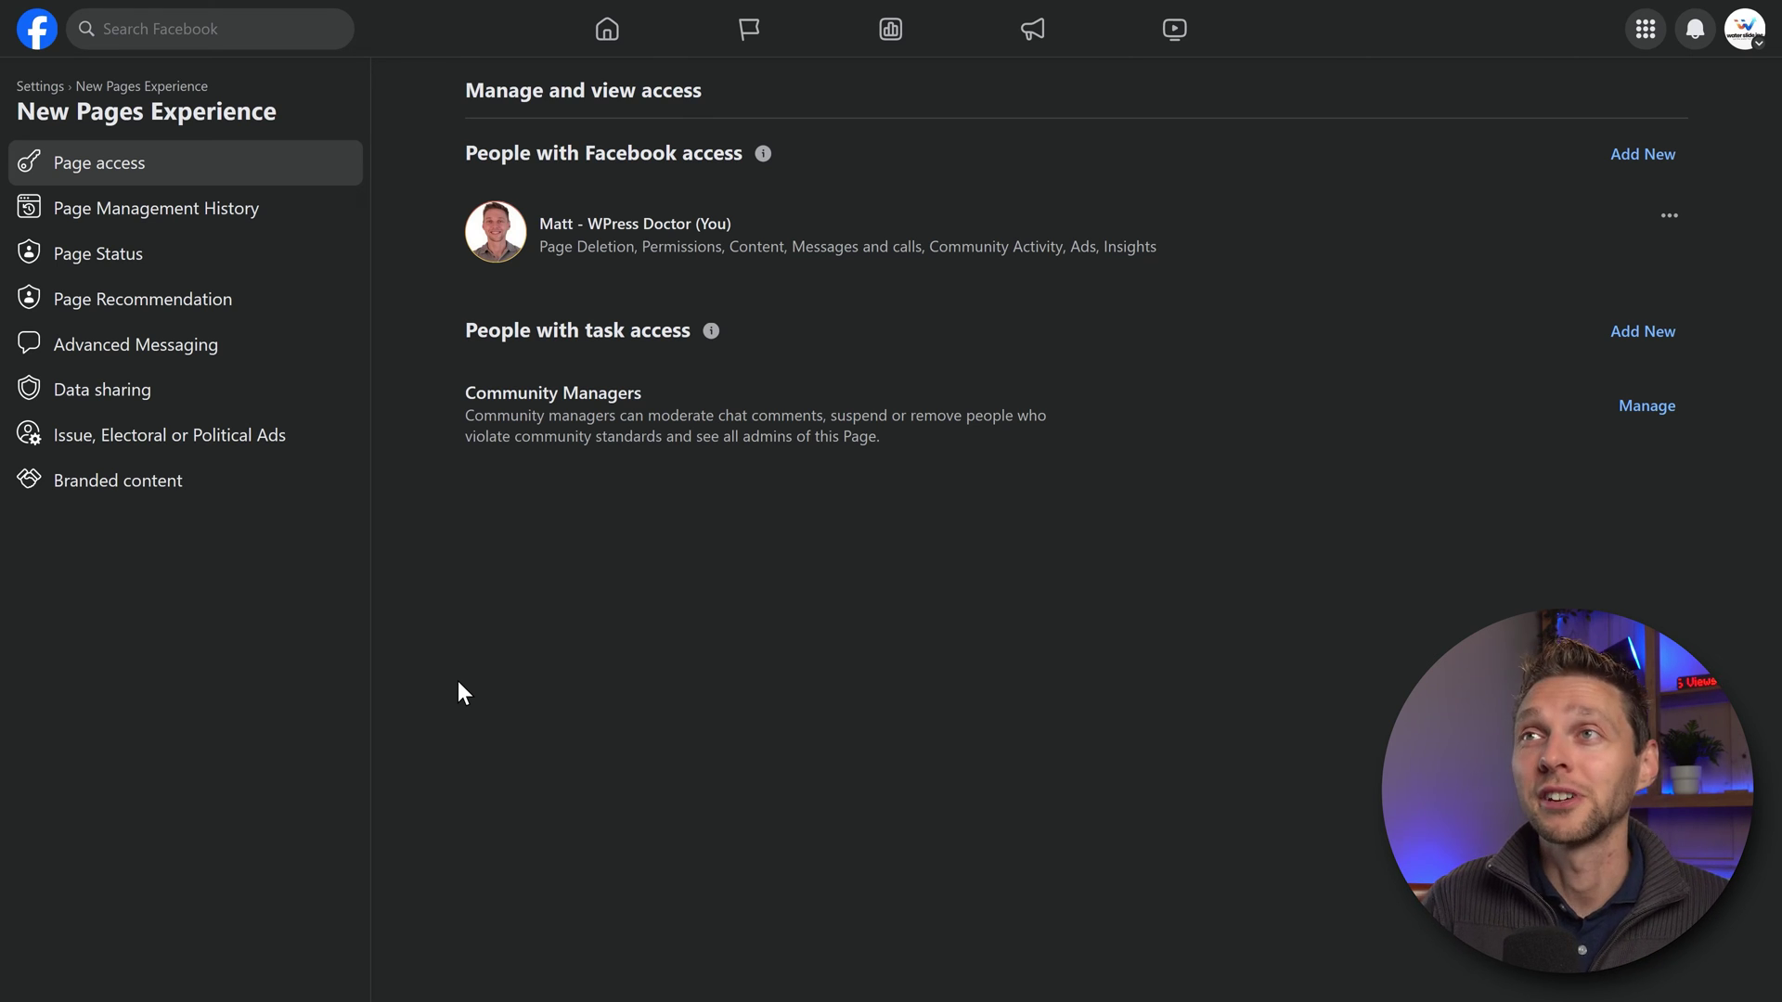
{"action": "left_click", "coordinate": [1632, 158]}
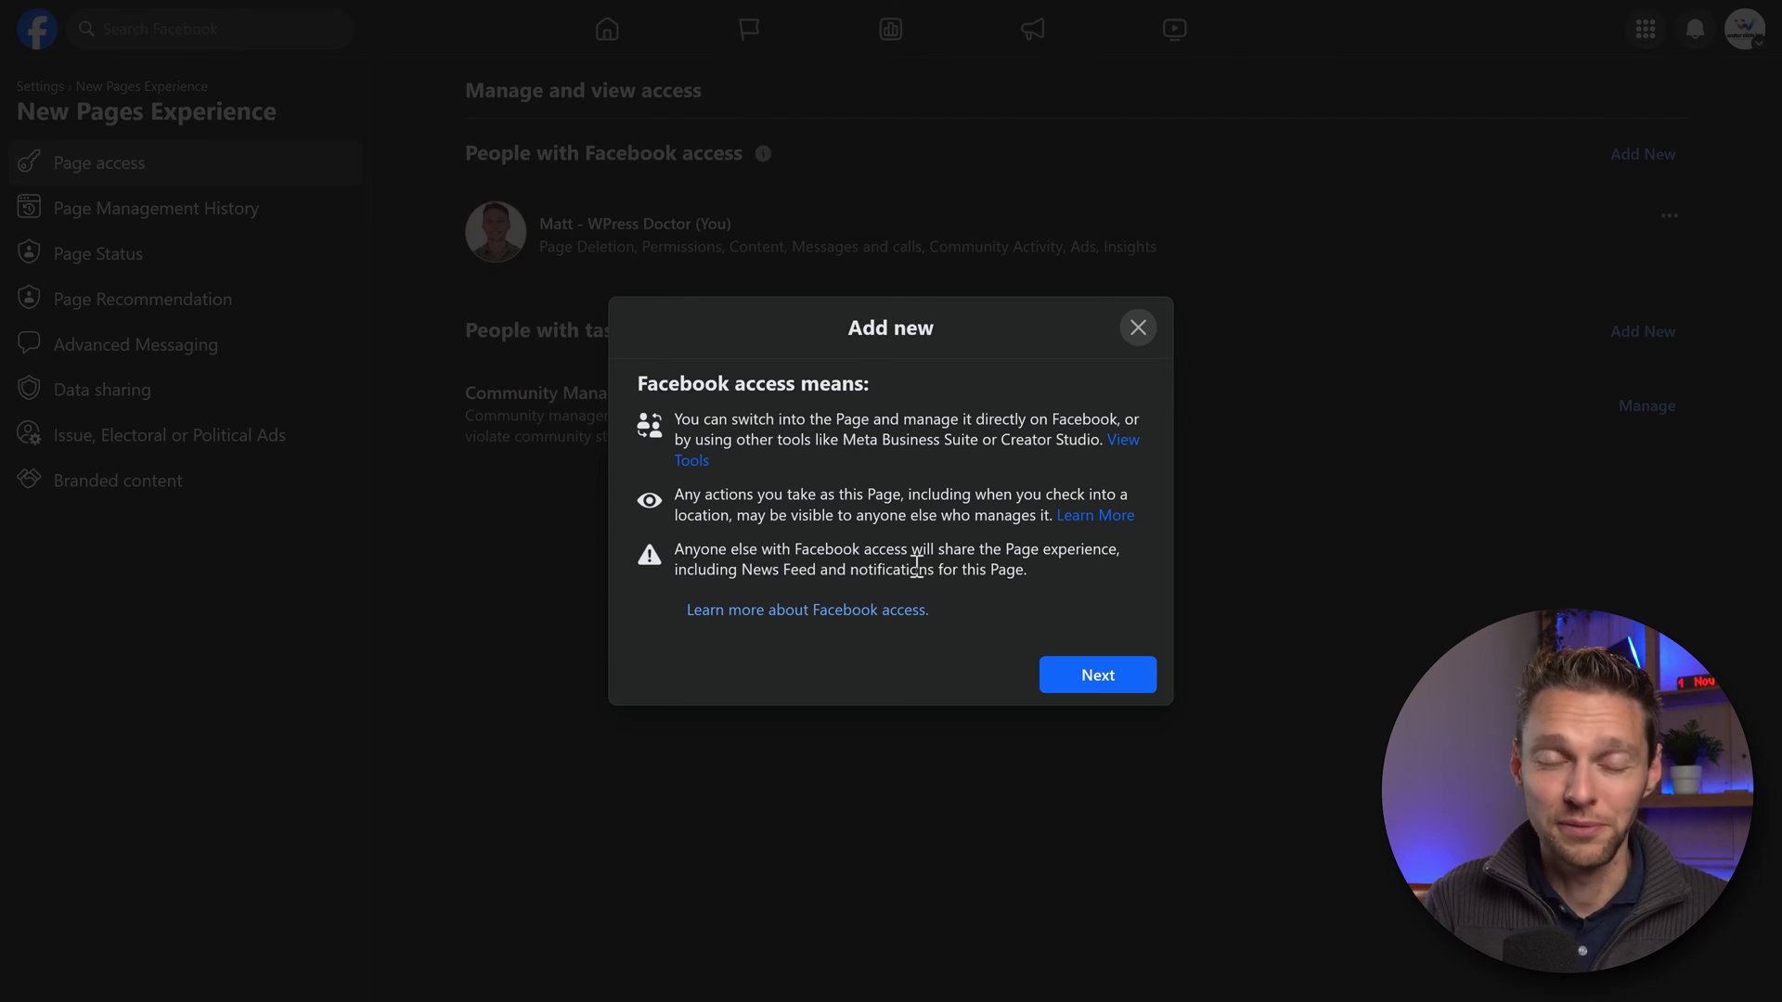
{"action": "left_click", "coordinate": [1104, 674]}
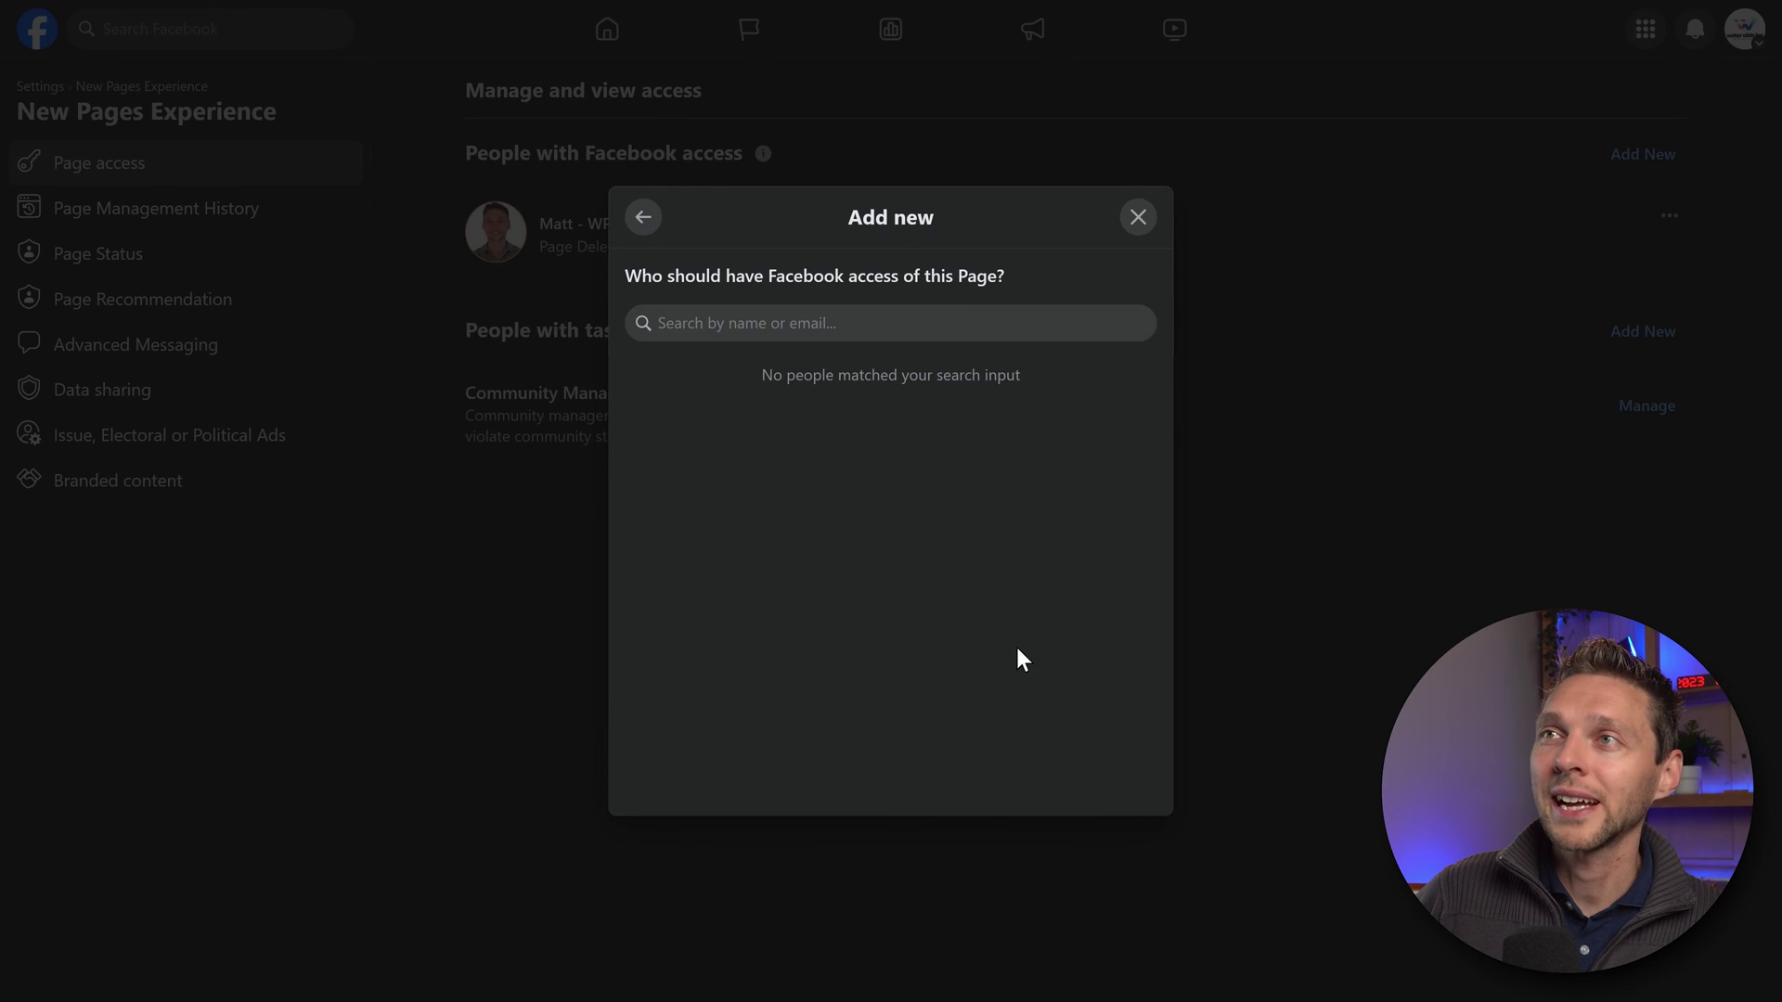
{"action": "left_click", "coordinate": [829, 330]}
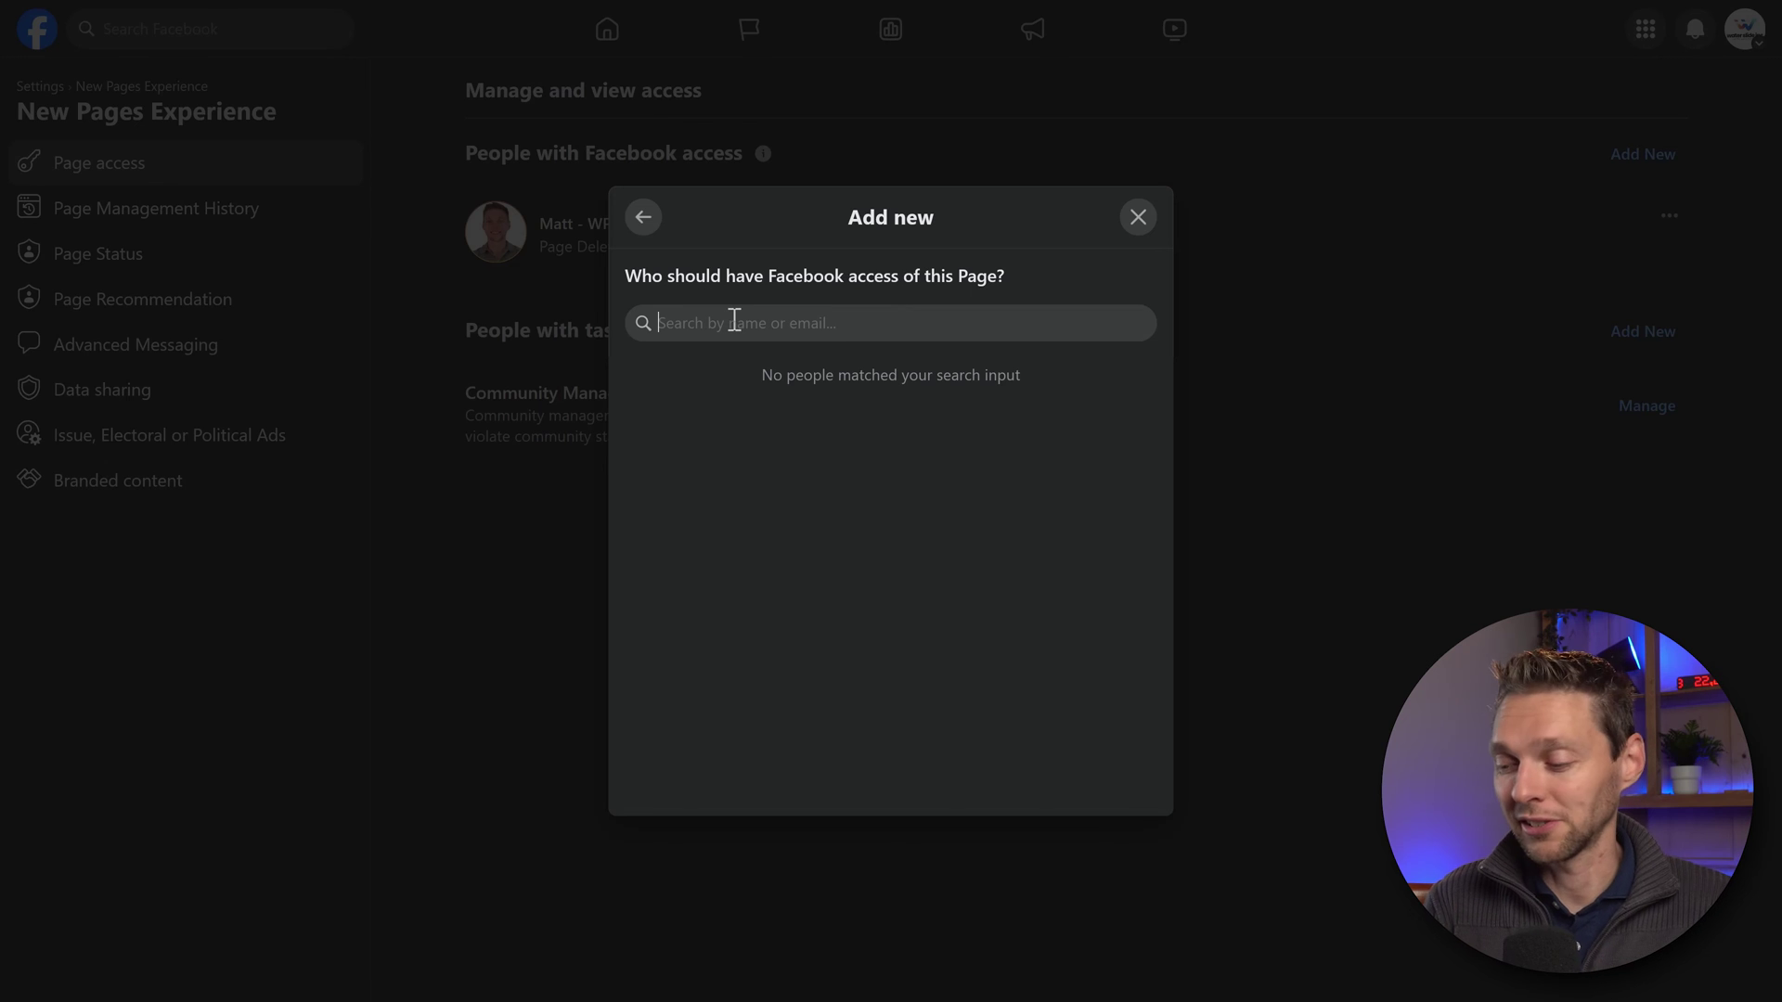
{"action": "type", "text": "Ferdy Korpershoek"}
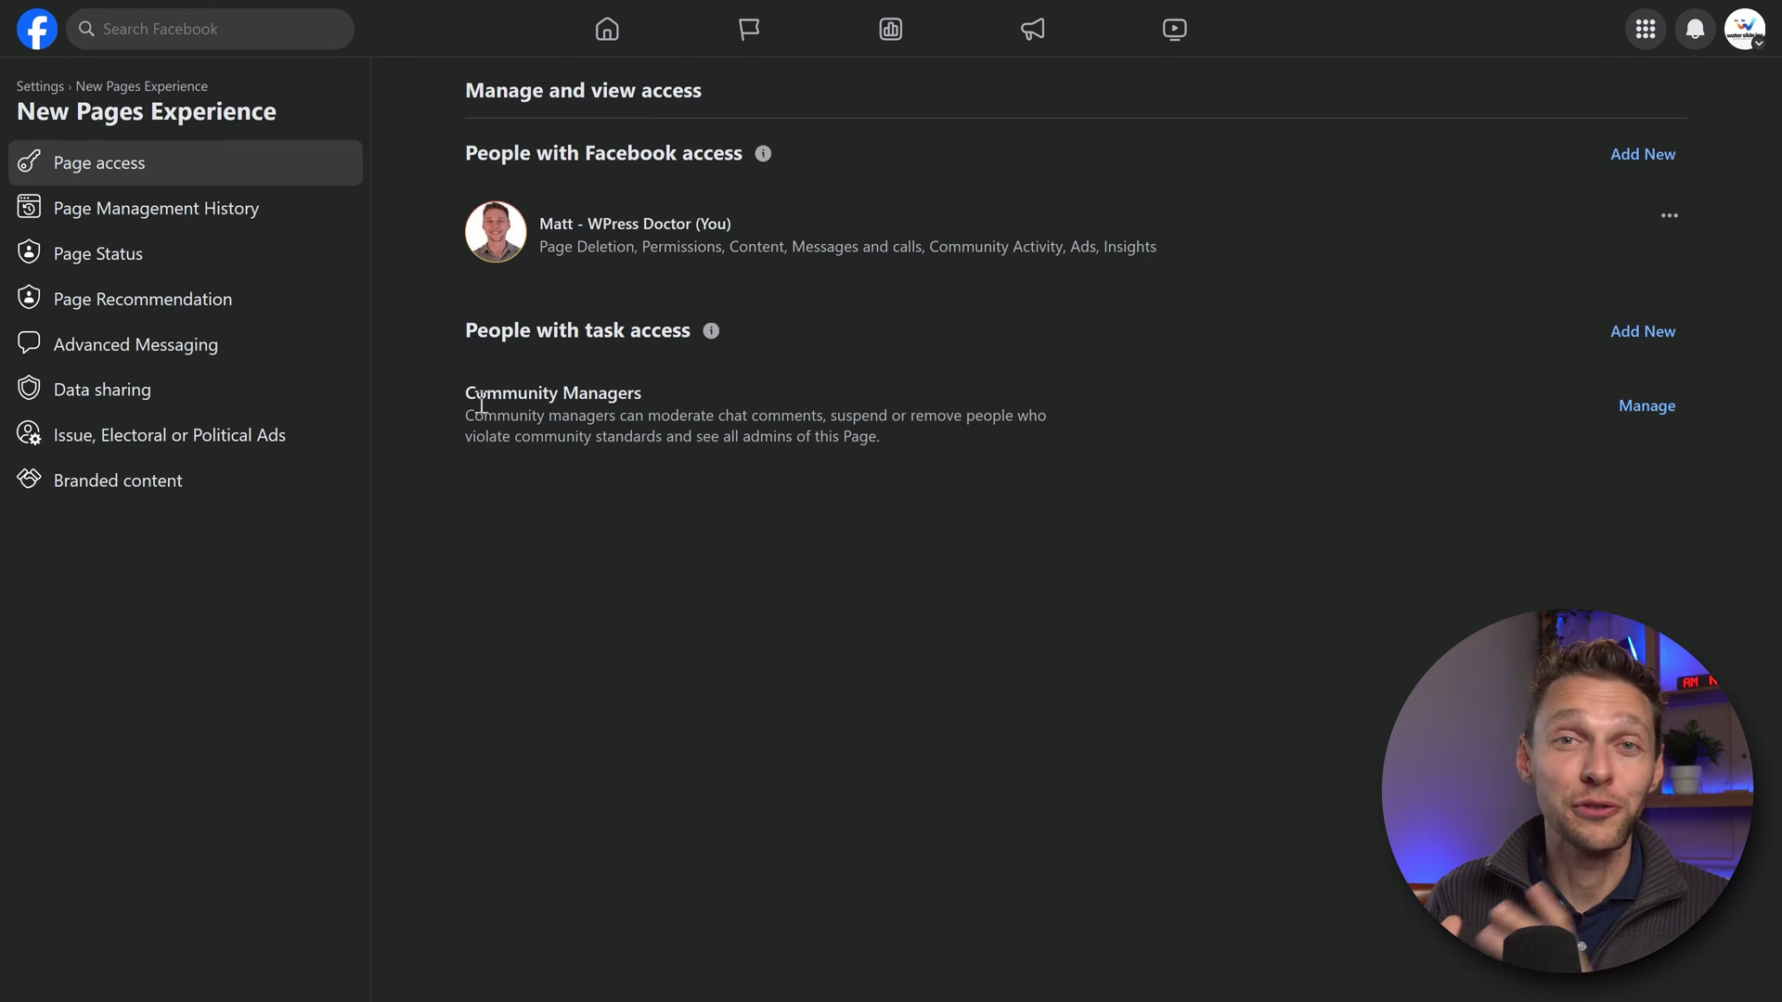
- Start adding a community manager by searching for a person by name and selecting them
{"action": "left_click", "coordinate": [1662, 423]}
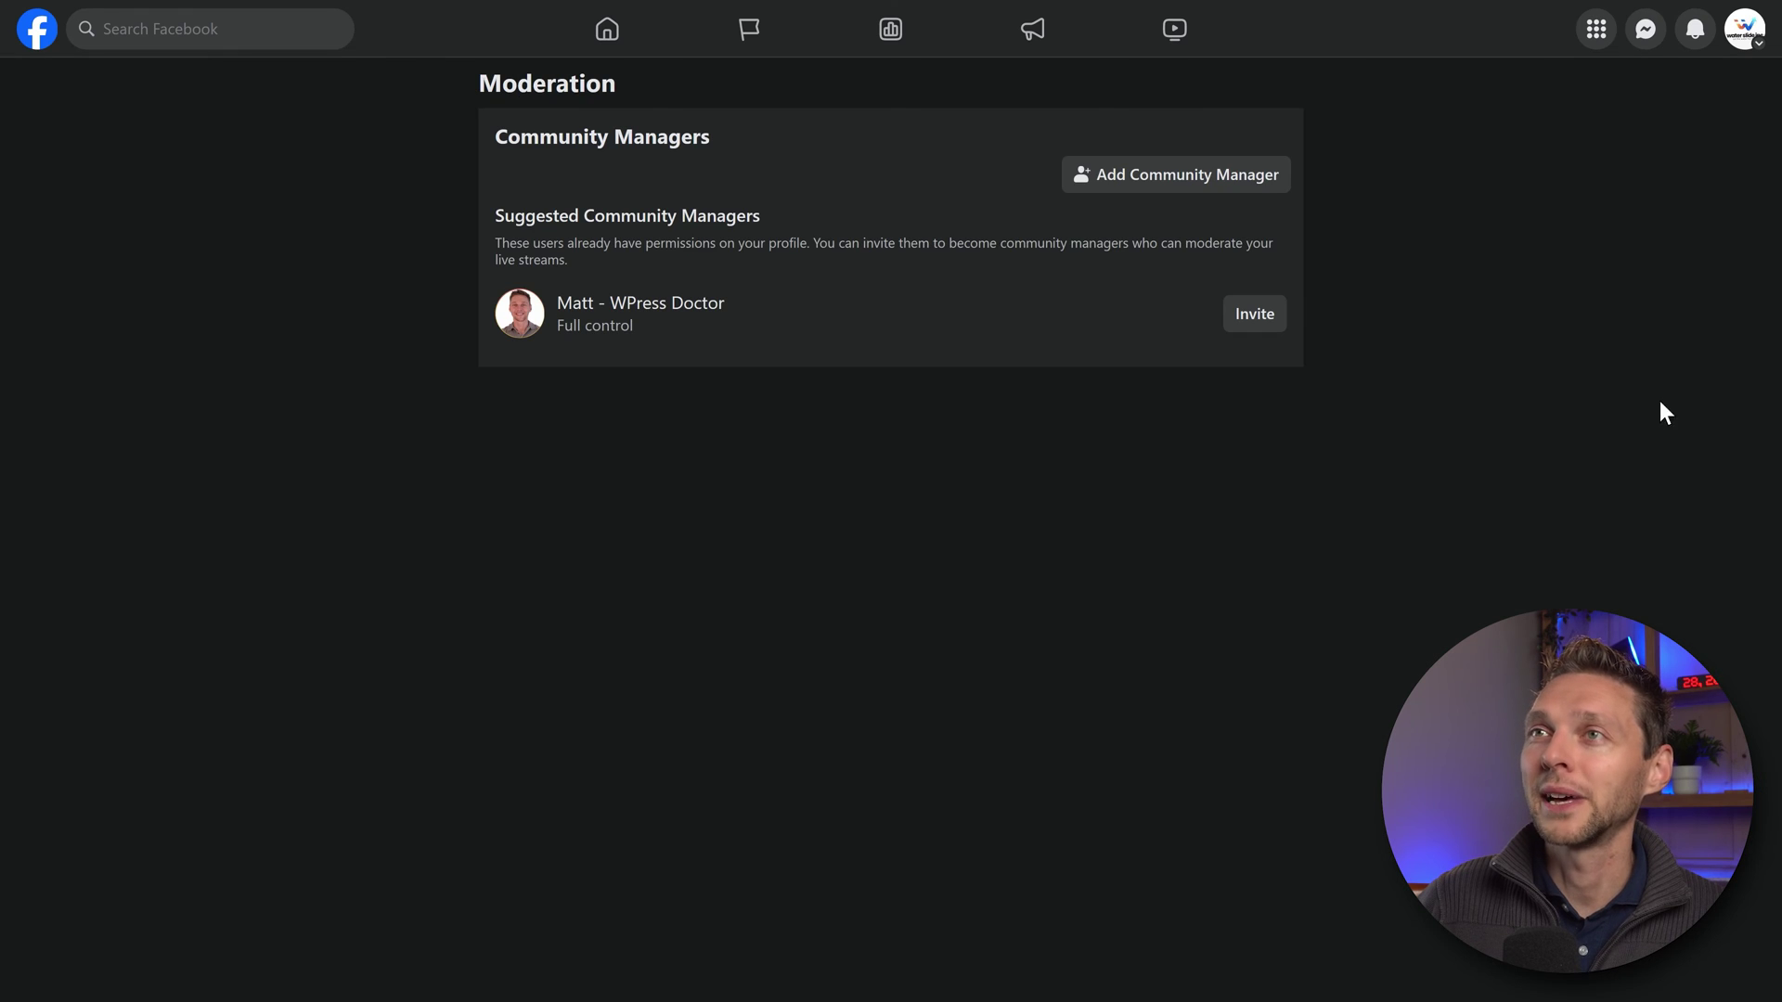
{"action": "left_click", "coordinate": [1204, 178]}
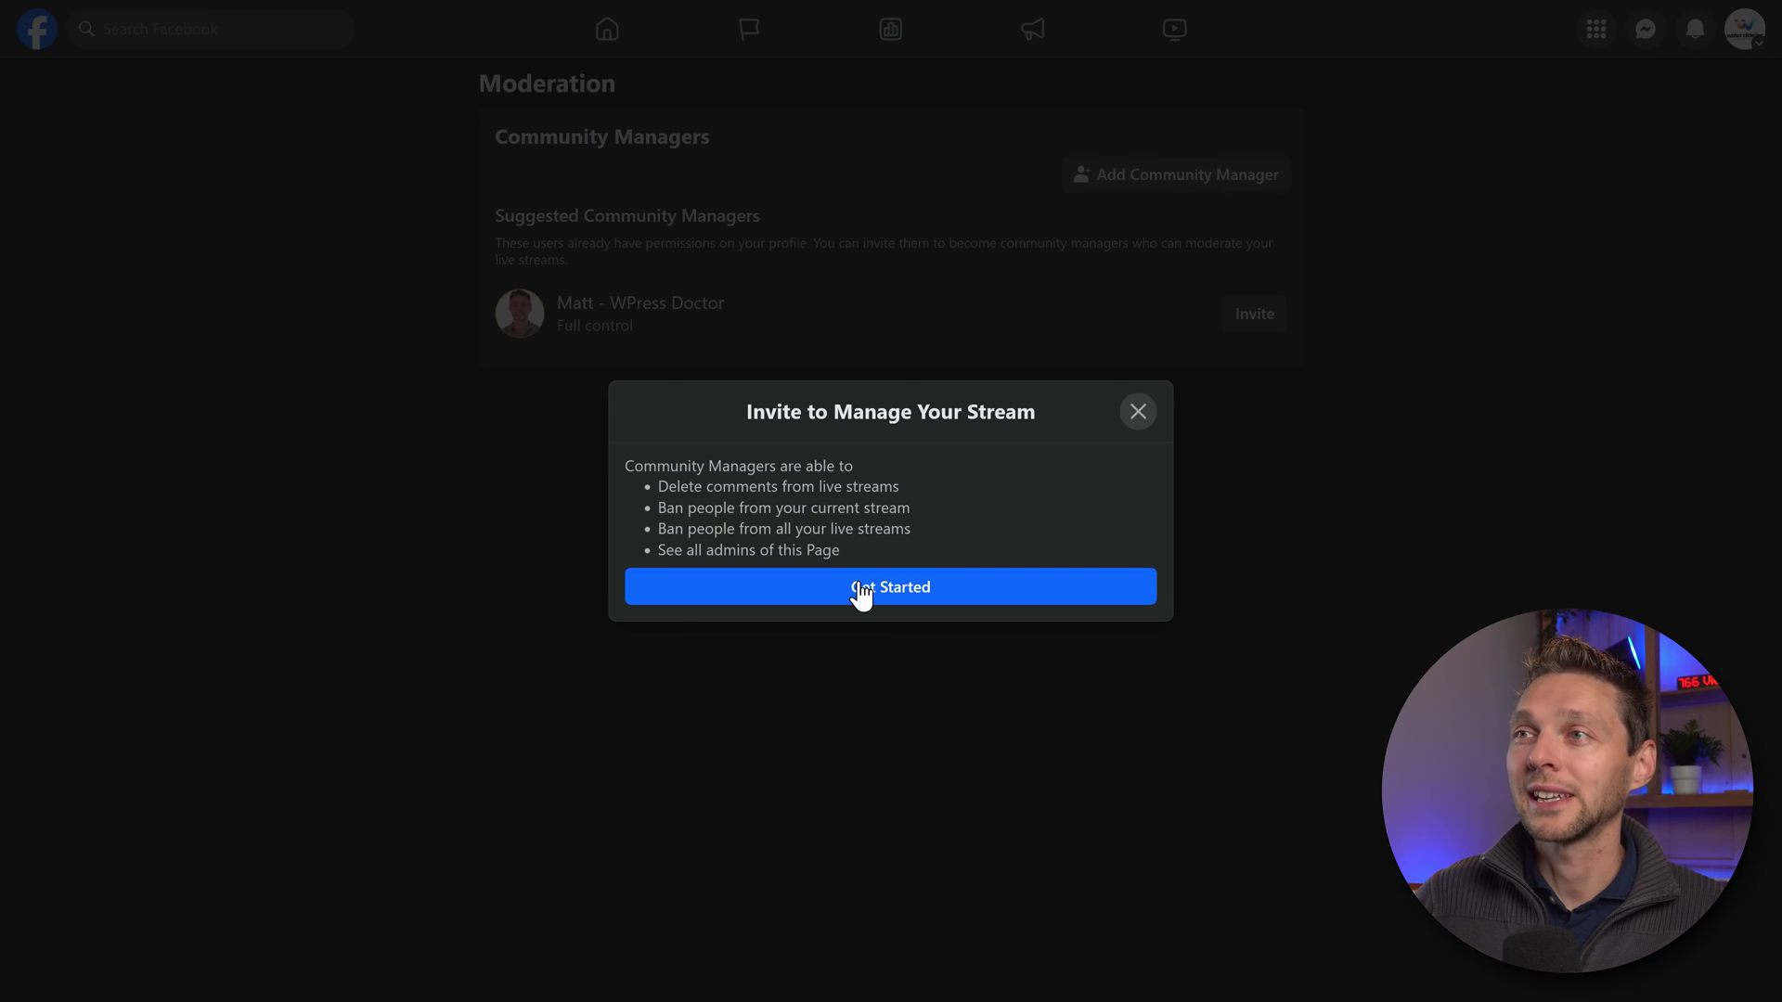
{"action": "left_click", "coordinate": [860, 590]}
{"action": "left_click", "coordinate": [783, 513]}
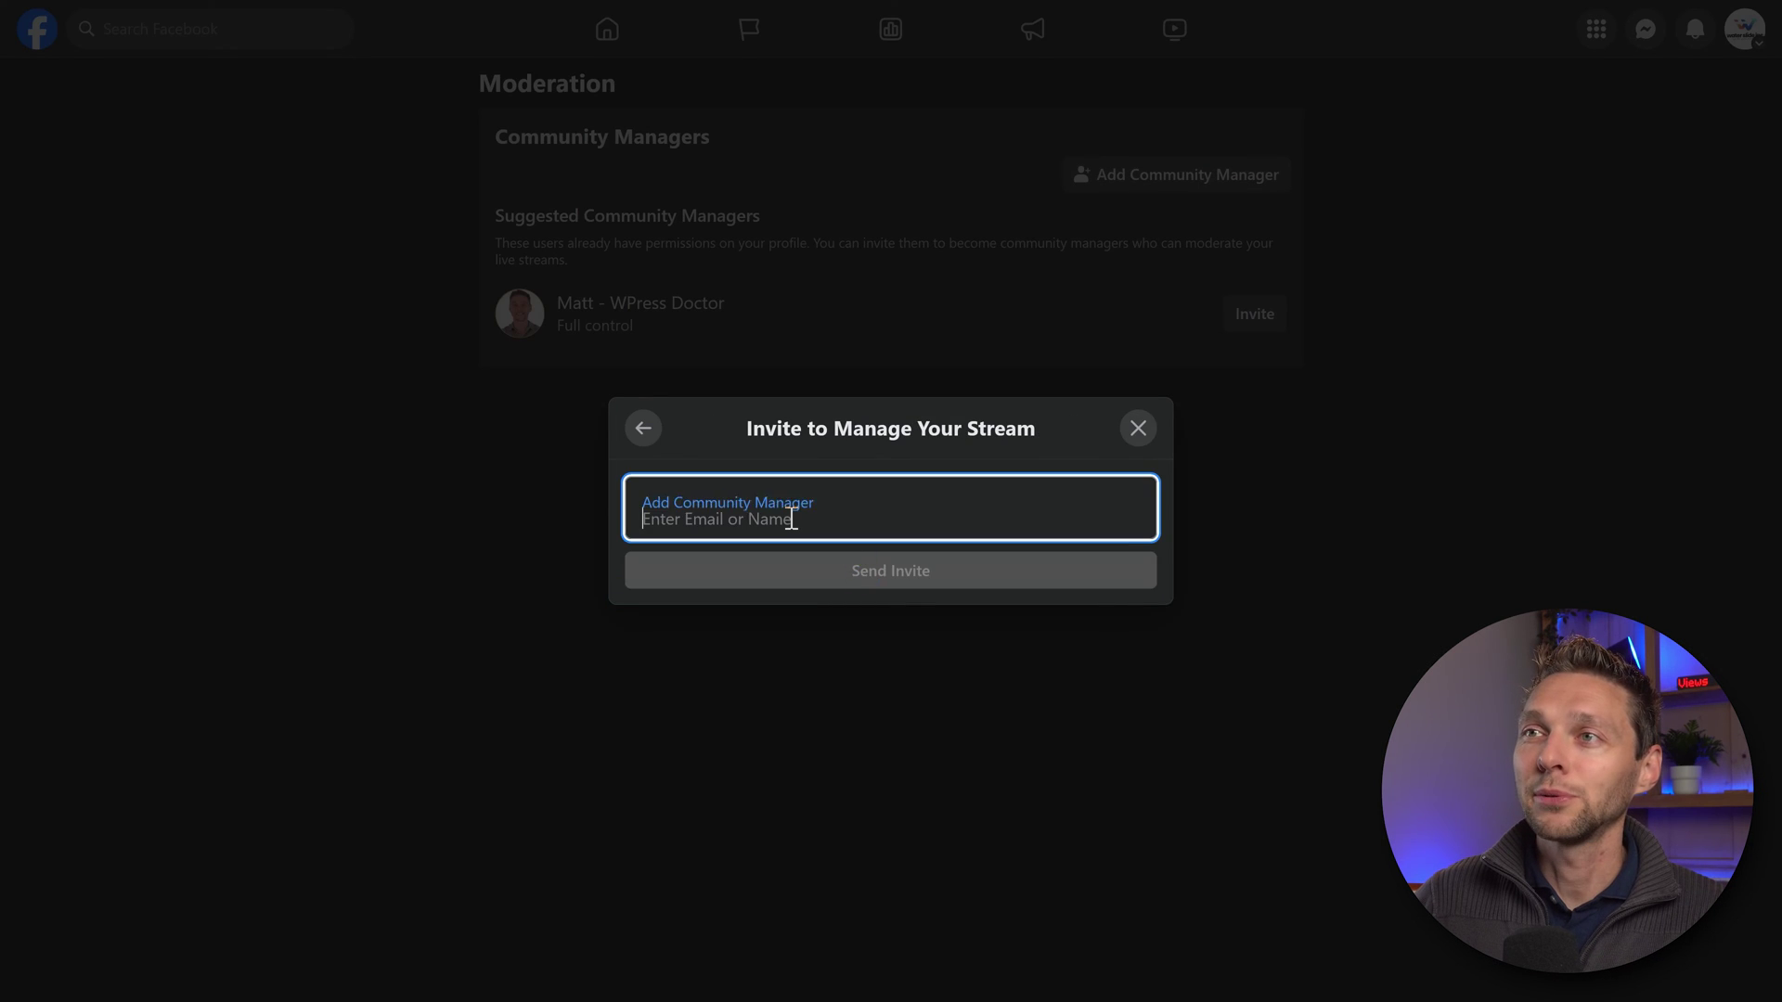
{"action": "type", "text": "Ferdy Korpershoek"}
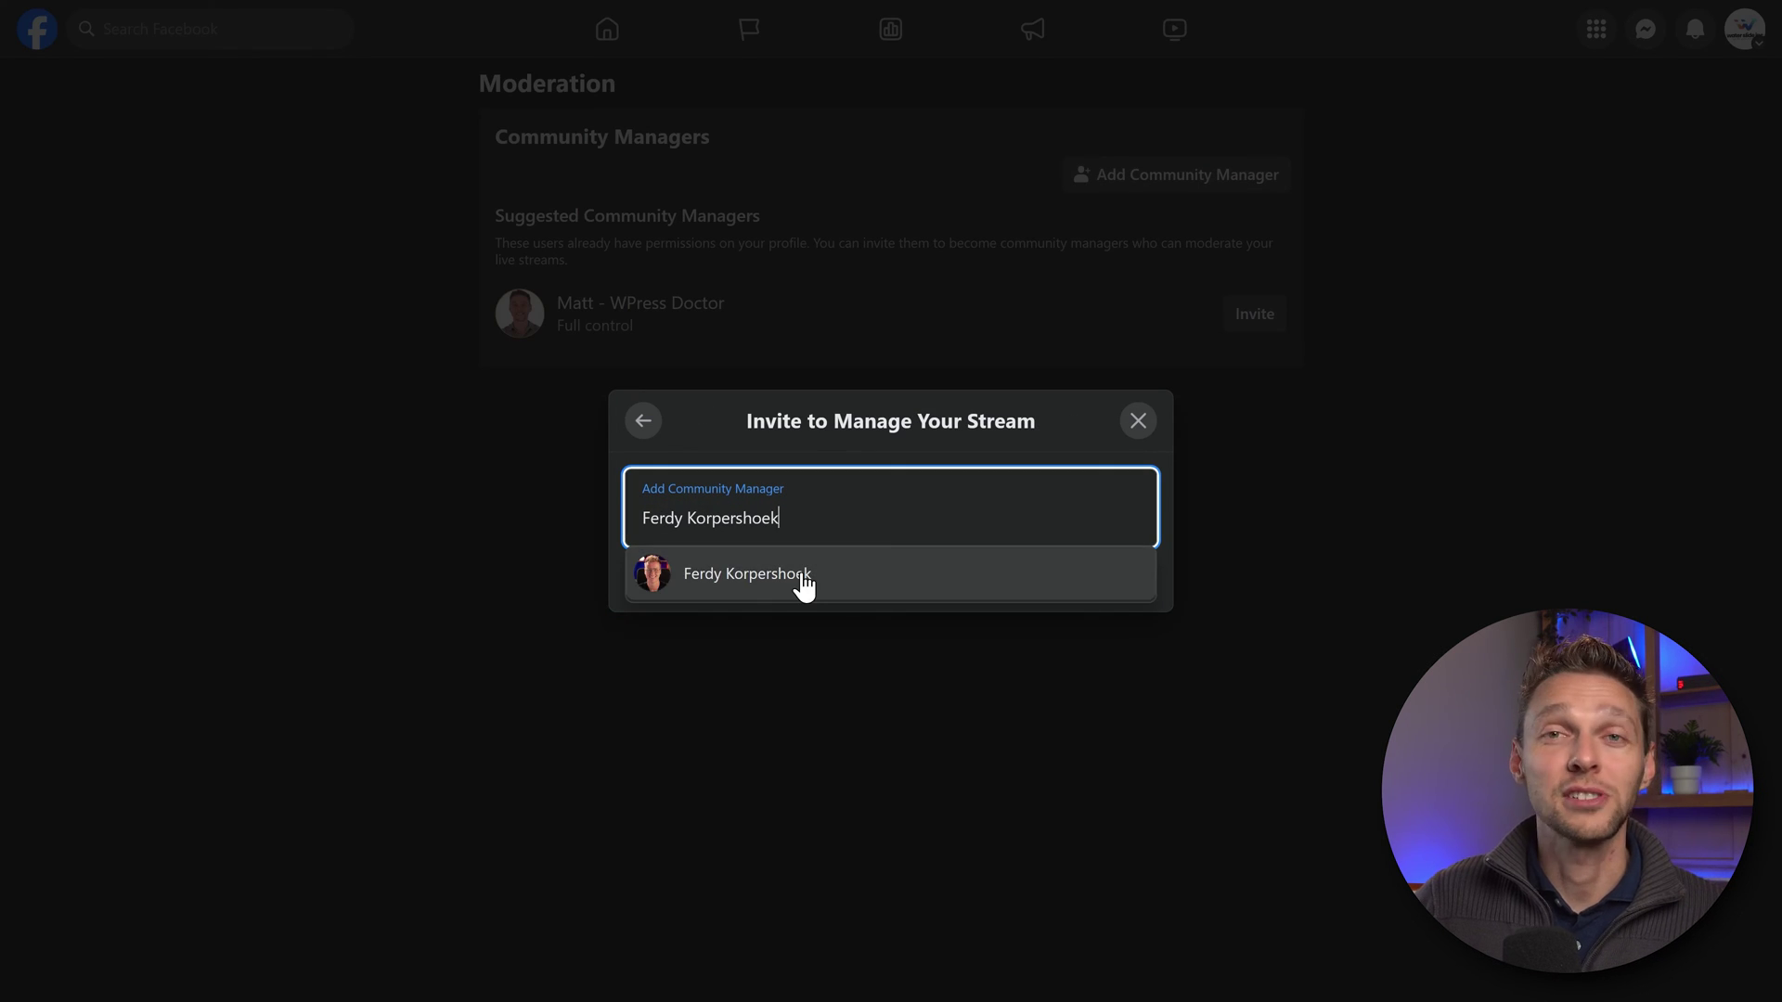
{"action": "left_click", "coordinate": [803, 585]}
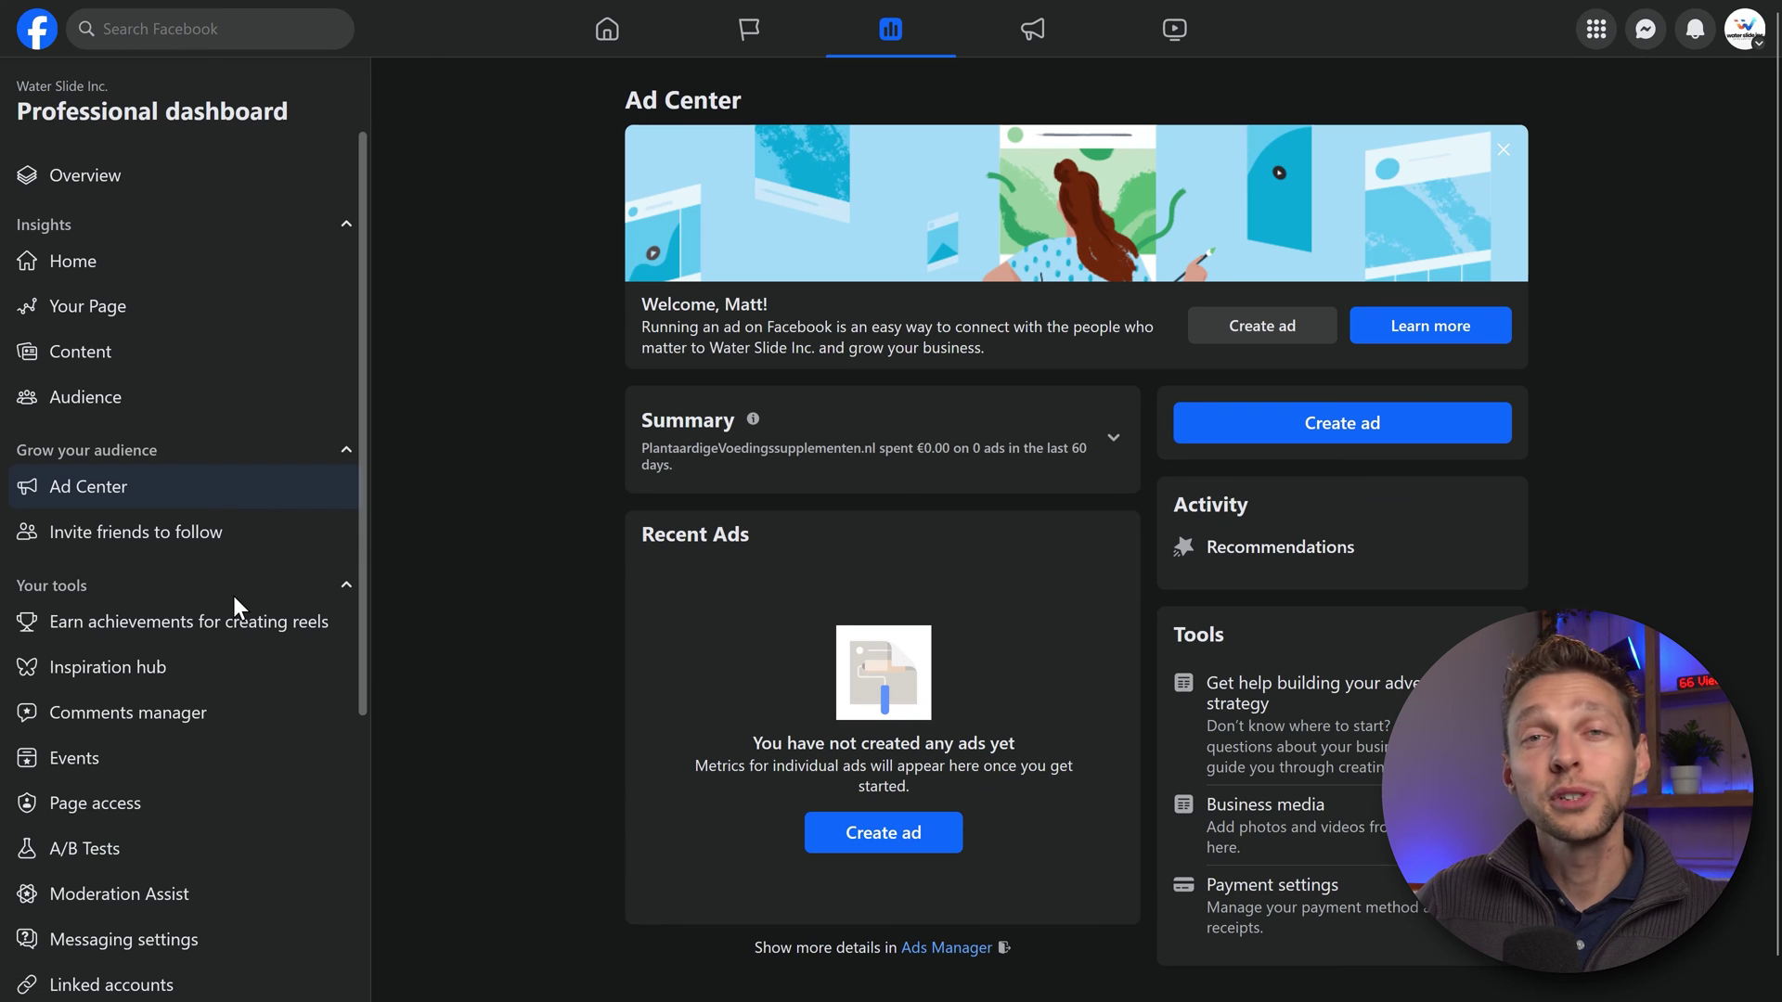
- Open A/B Tests and begin a new A/B test, adding a third version
{"action": "left_click", "coordinate": [93, 854]}
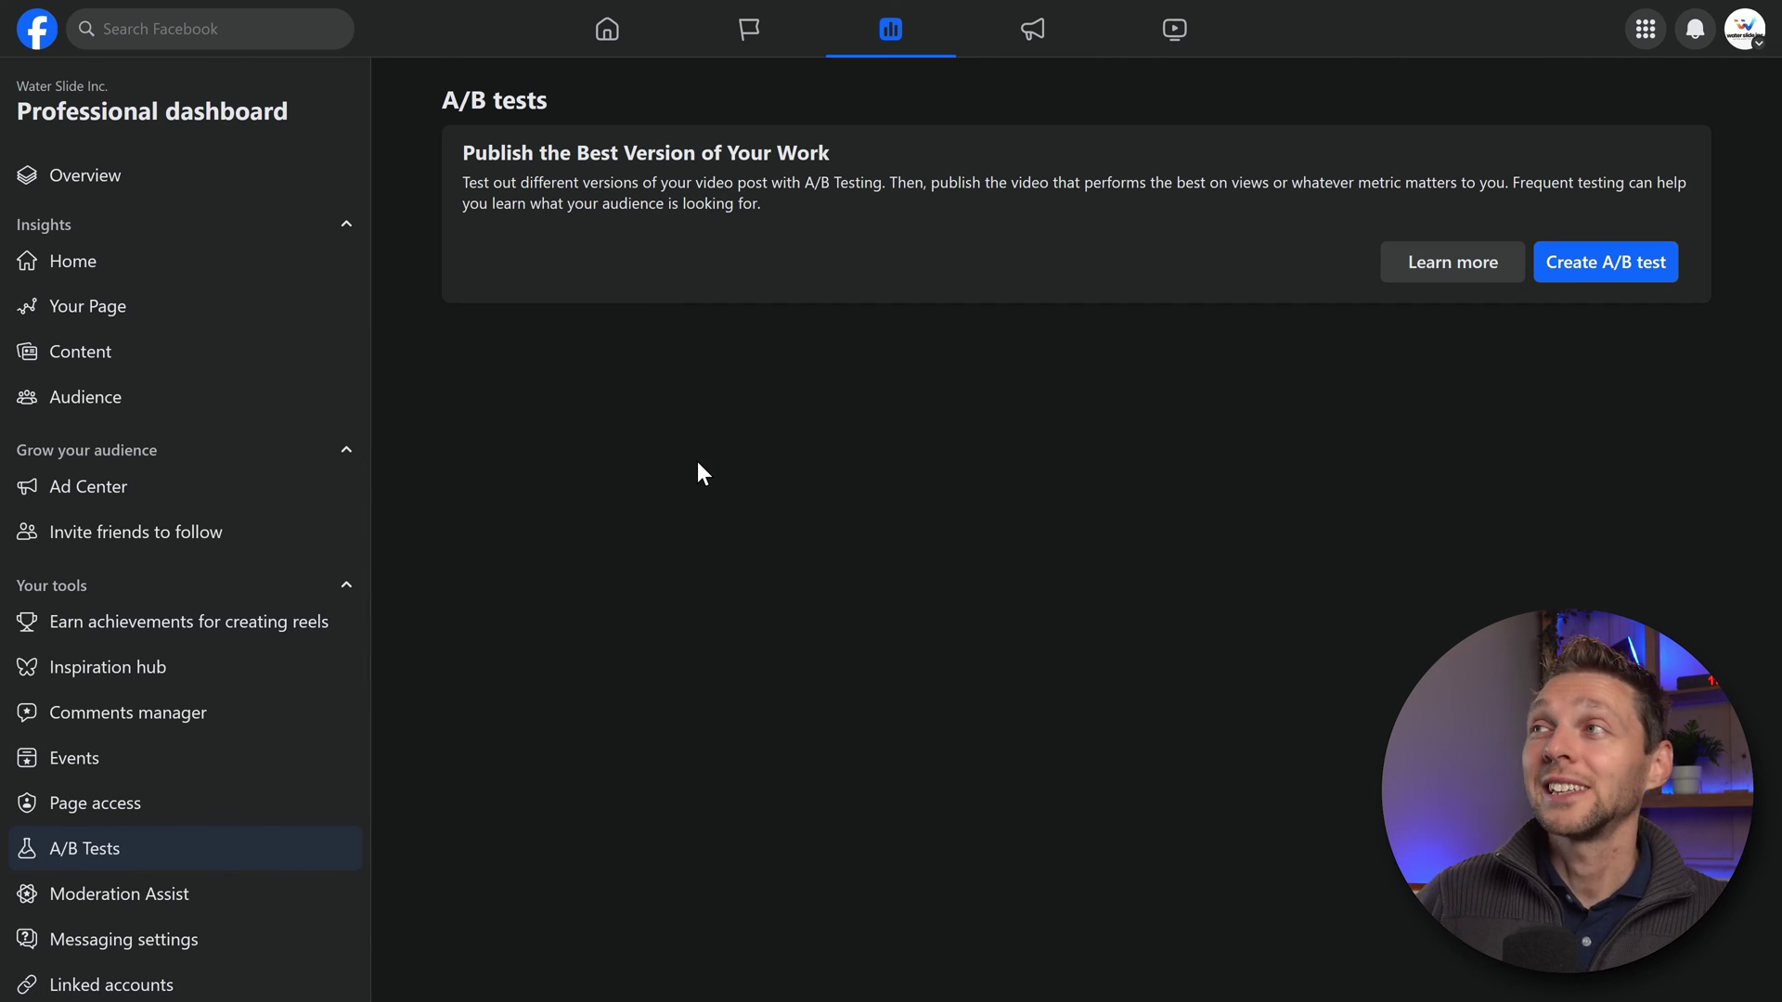
{"action": "left_click", "coordinate": [1619, 274]}
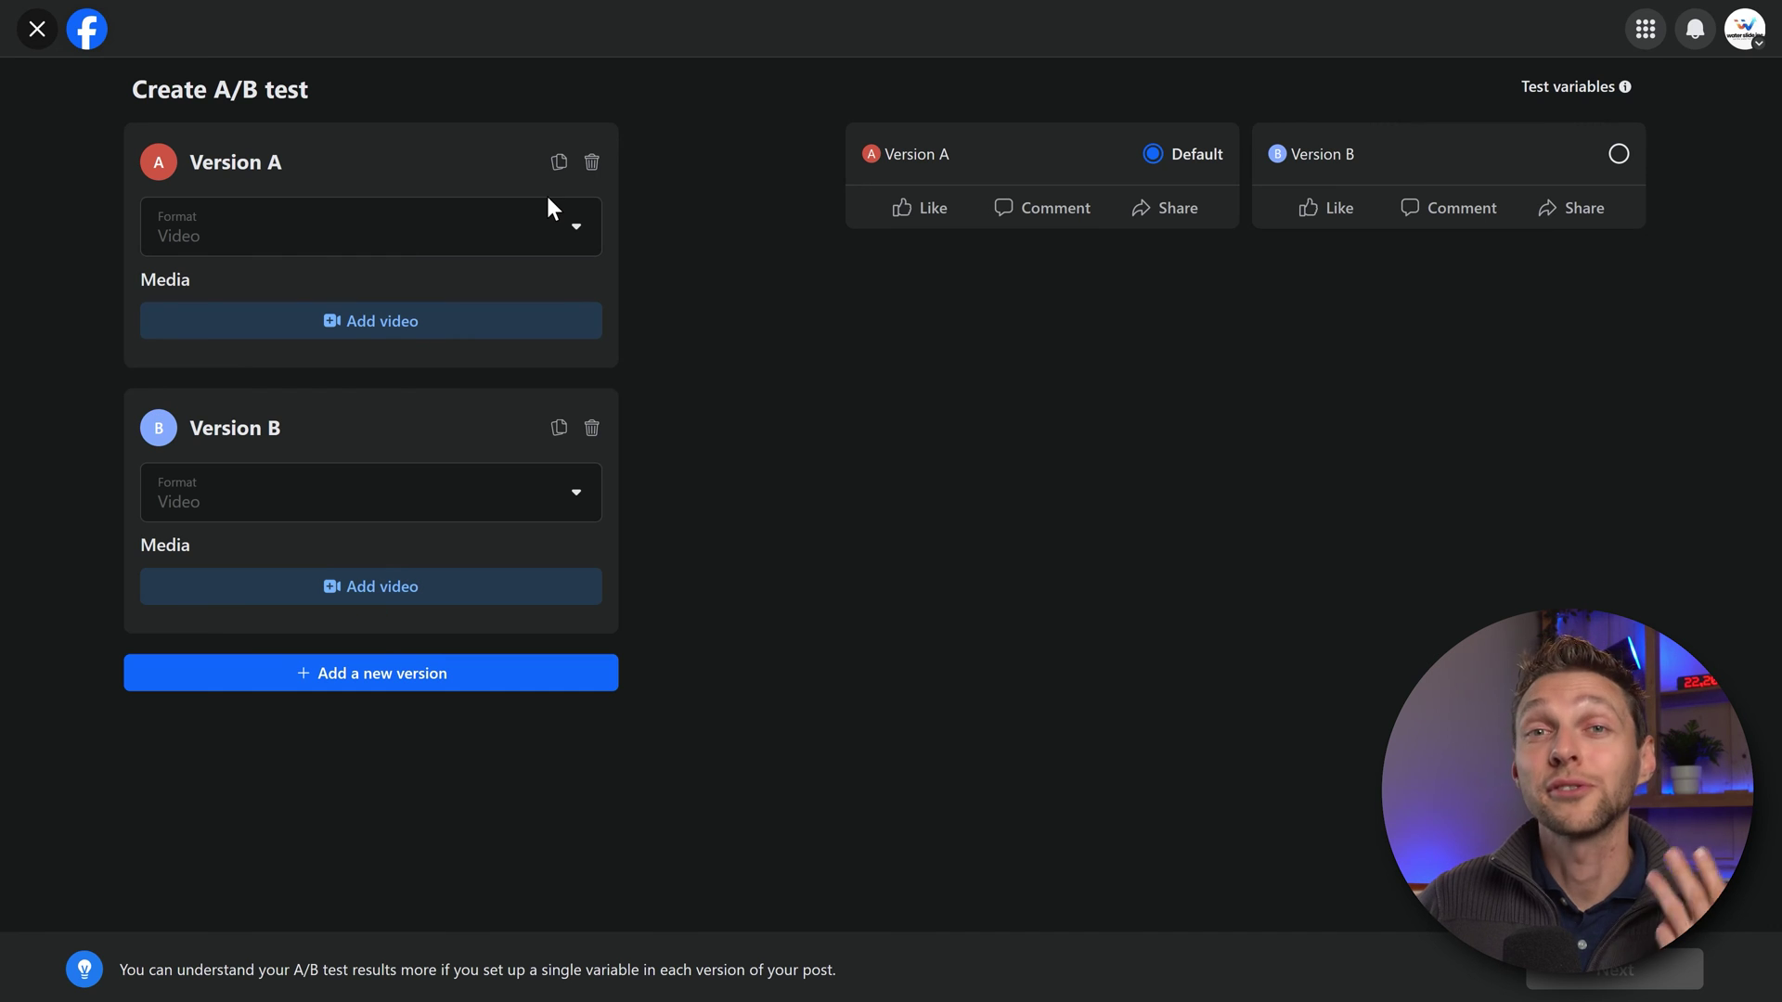
{"action": "left_click", "coordinate": [318, 672]}
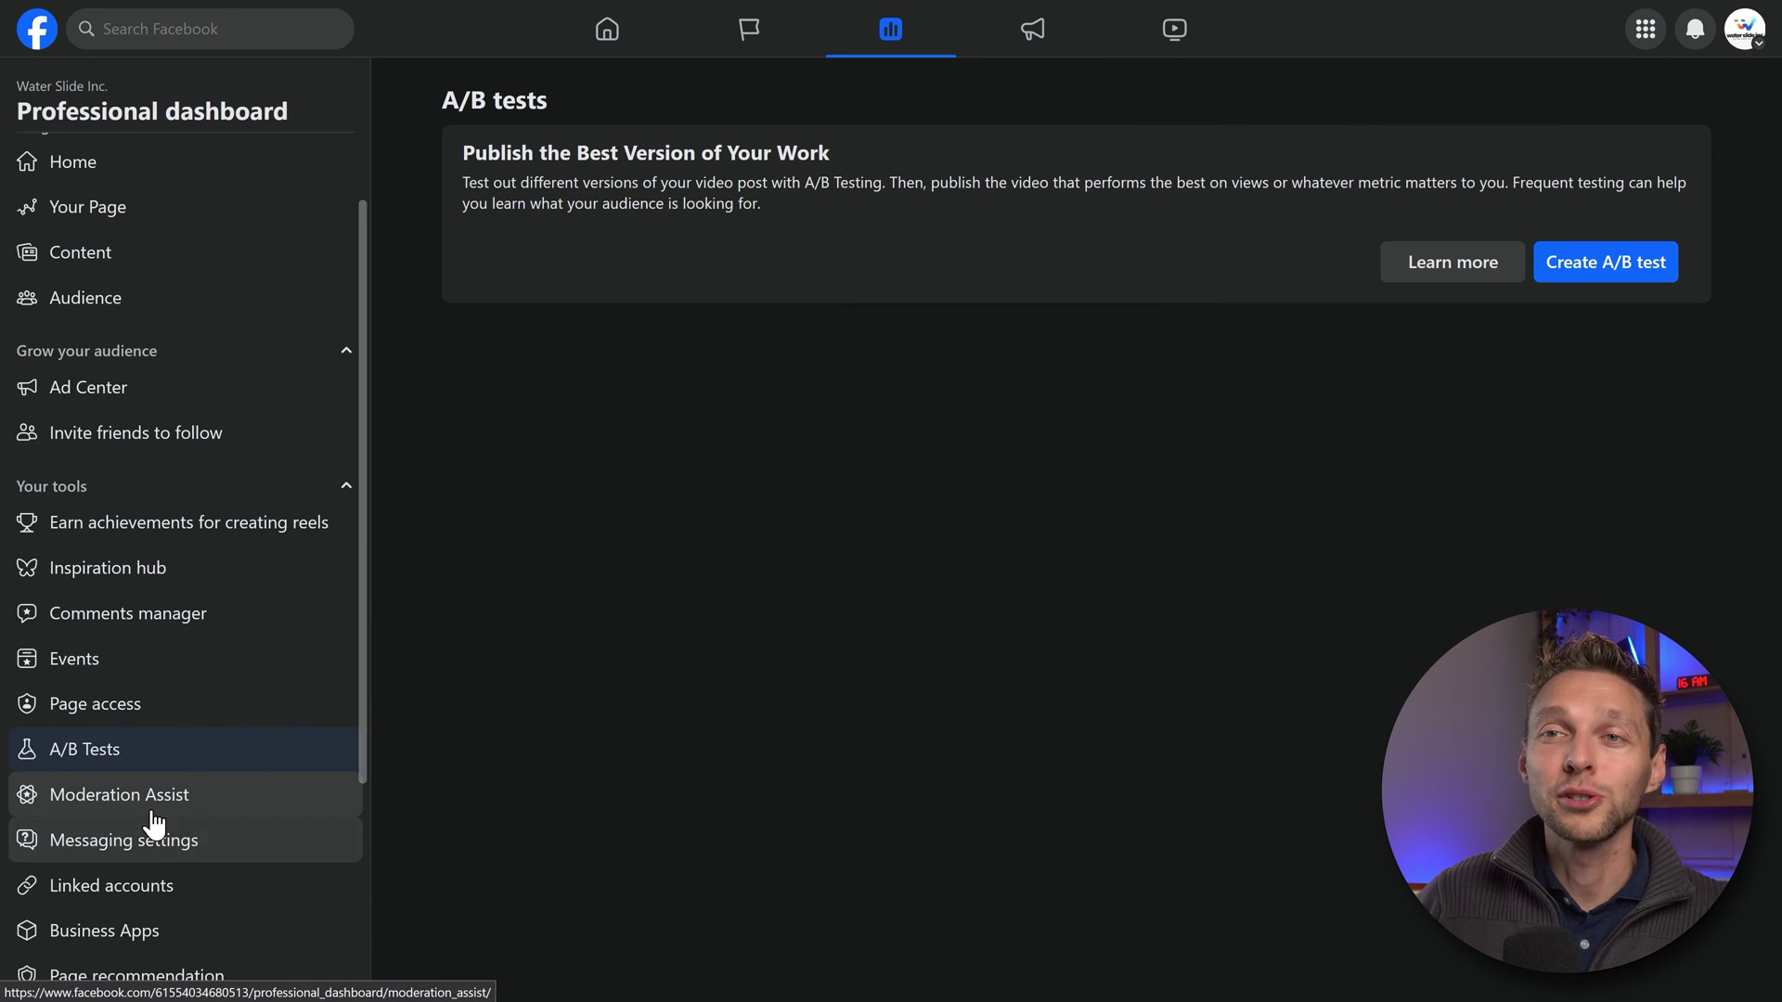
- Open Moderation Assist from the dashboard sidebar
{"action": "left_click", "coordinate": [139, 808]}
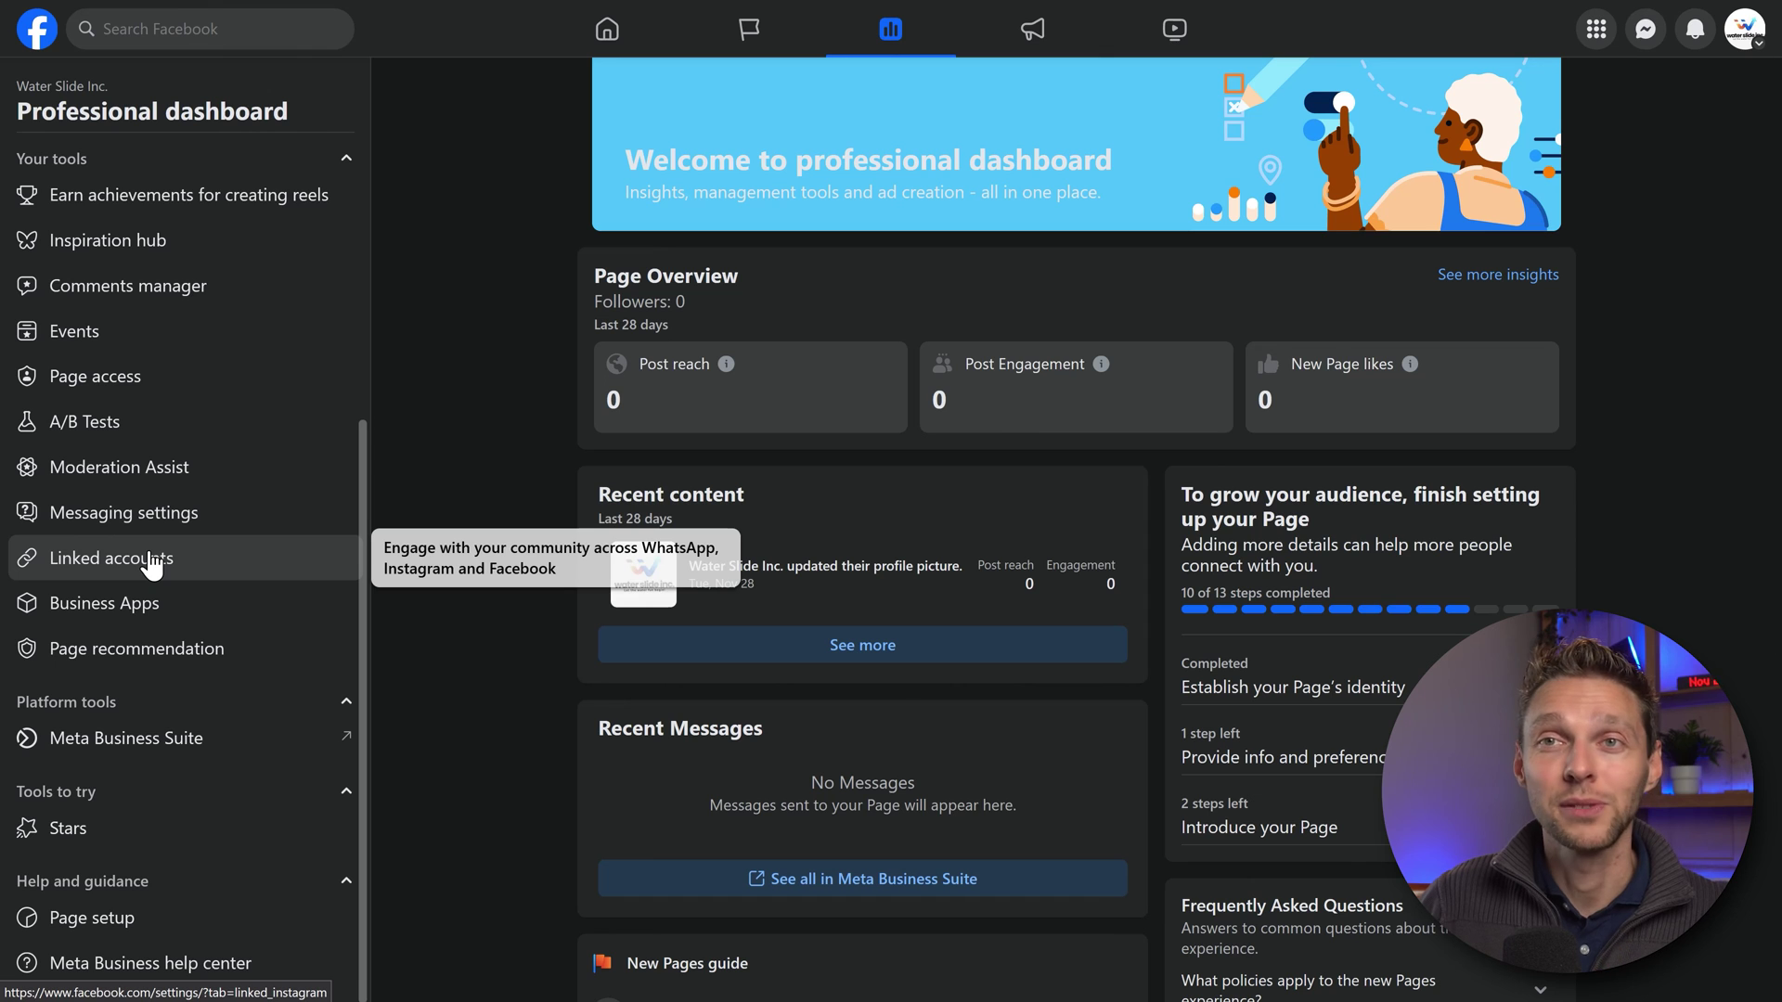
- Open Business Apps and search the apps for hubspot, zoho, then active
{"action": "left_click", "coordinate": [197, 613]}
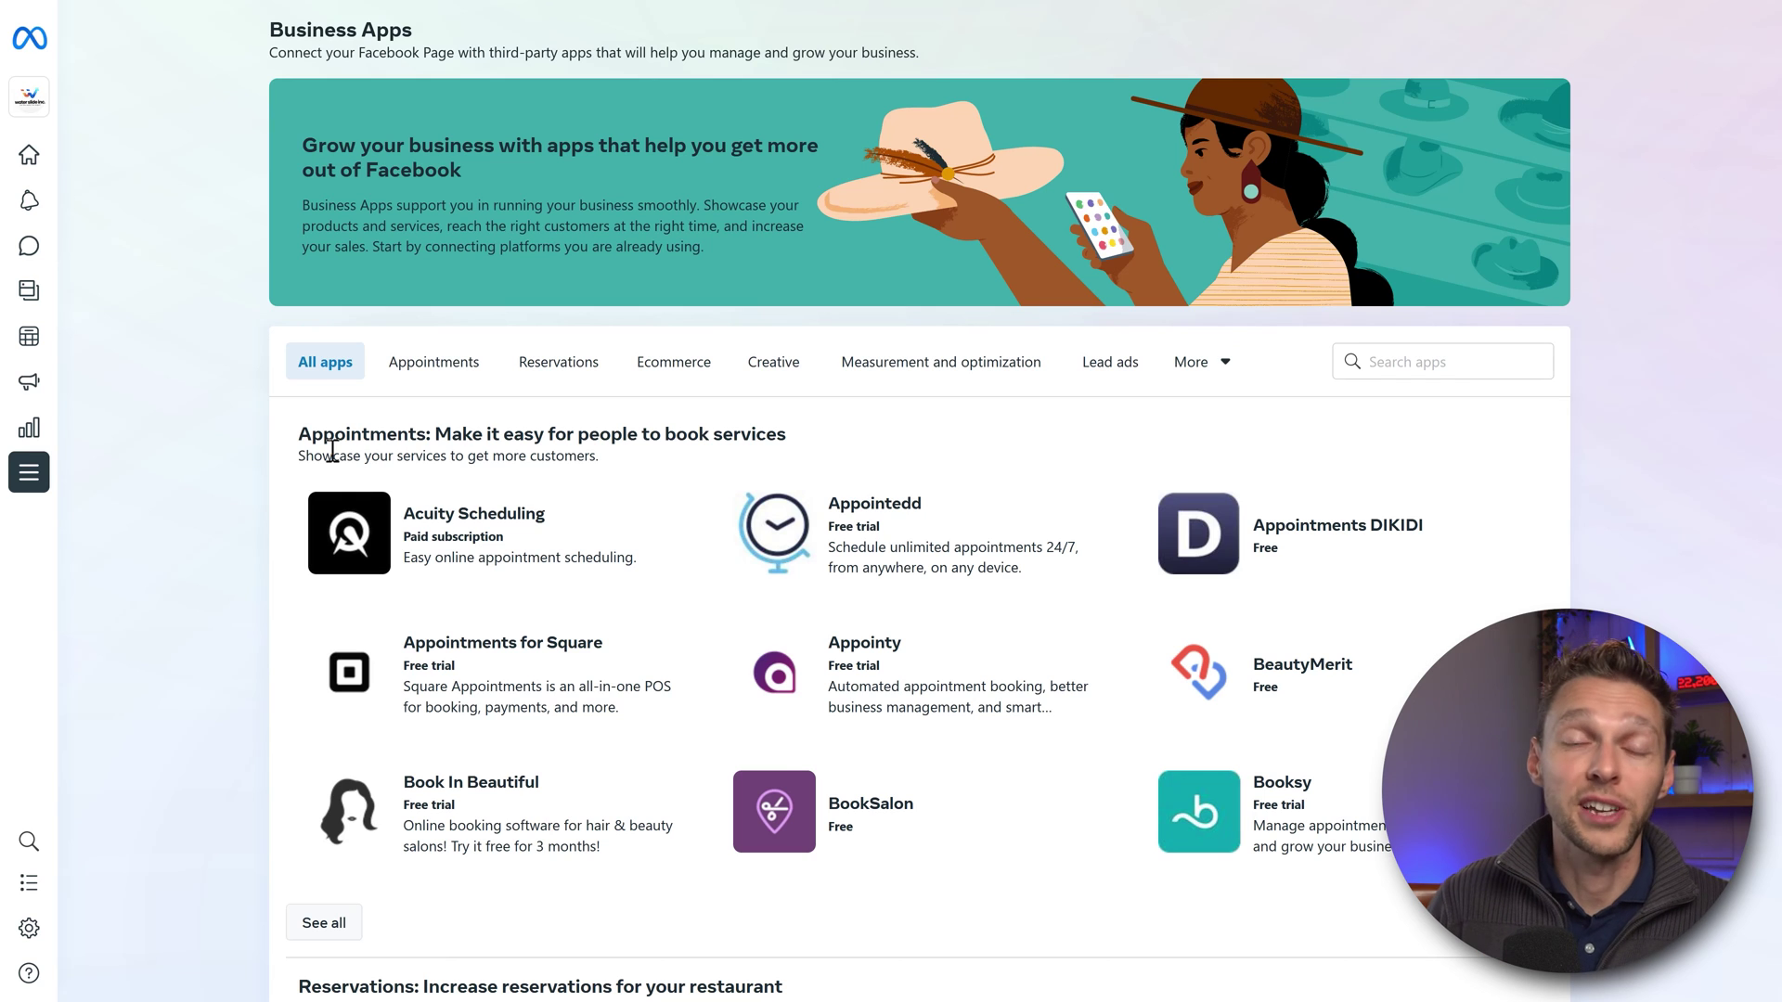
{"action": "left_click", "coordinate": [1428, 362]}
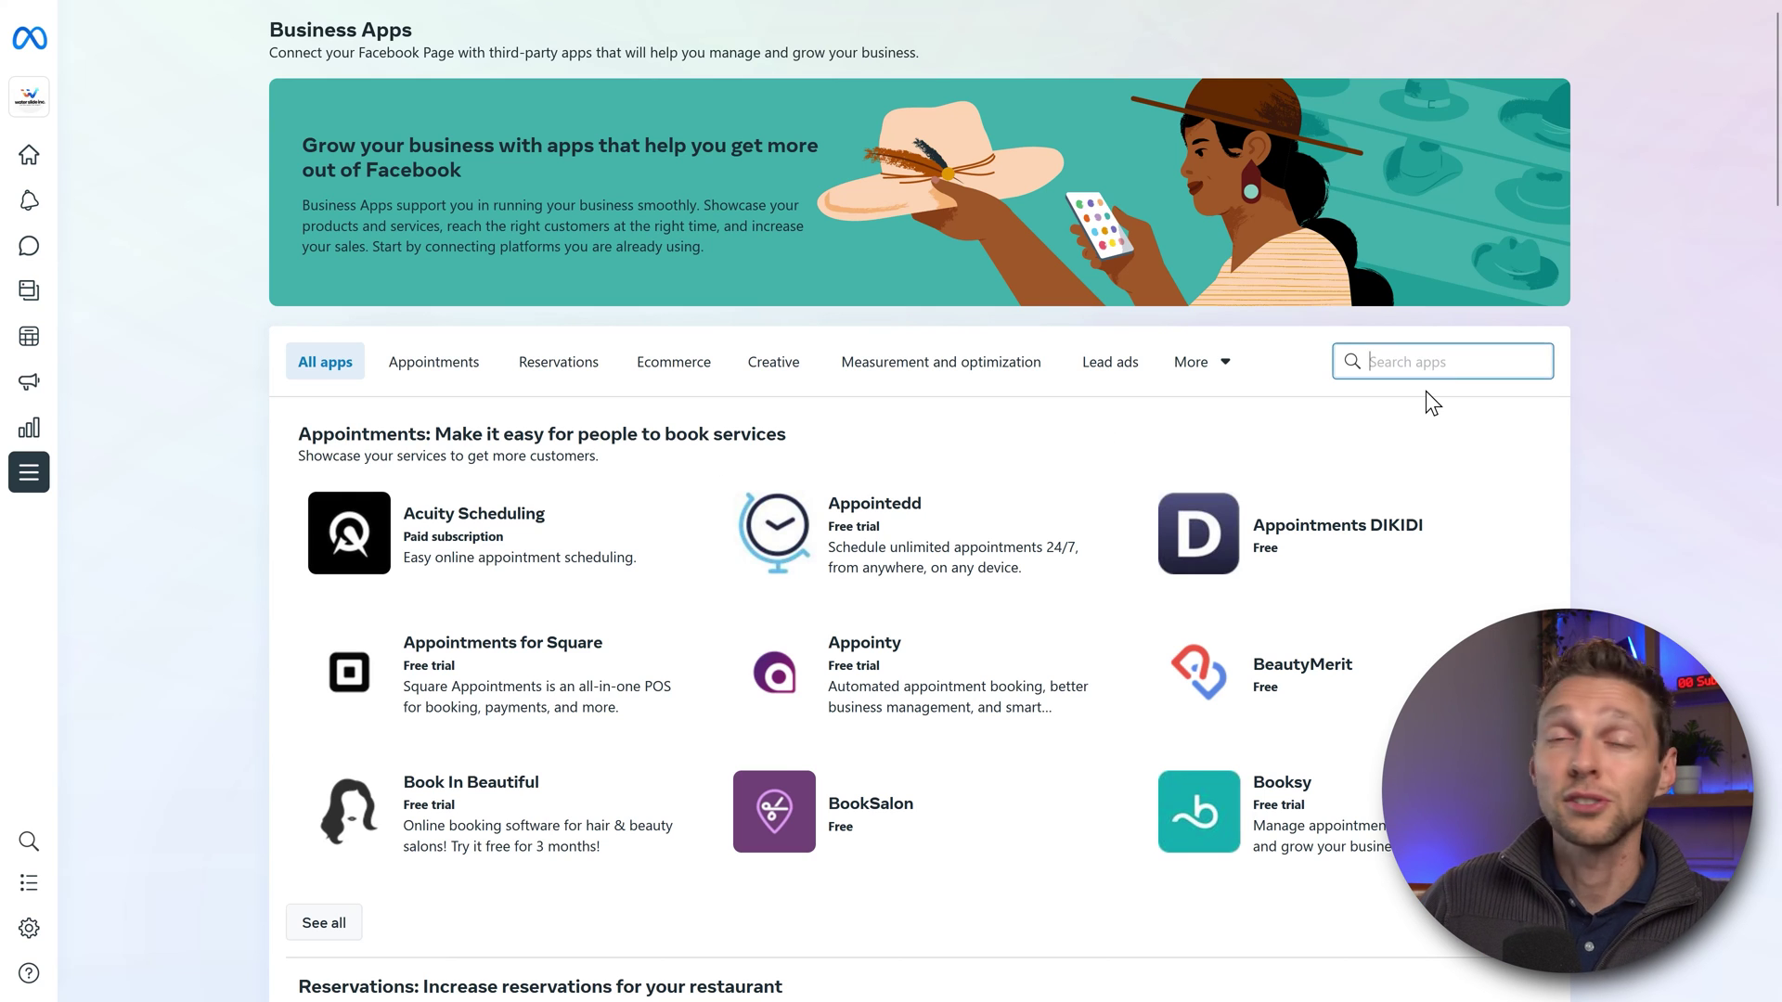
{"action": "type", "text": "hubspot"}
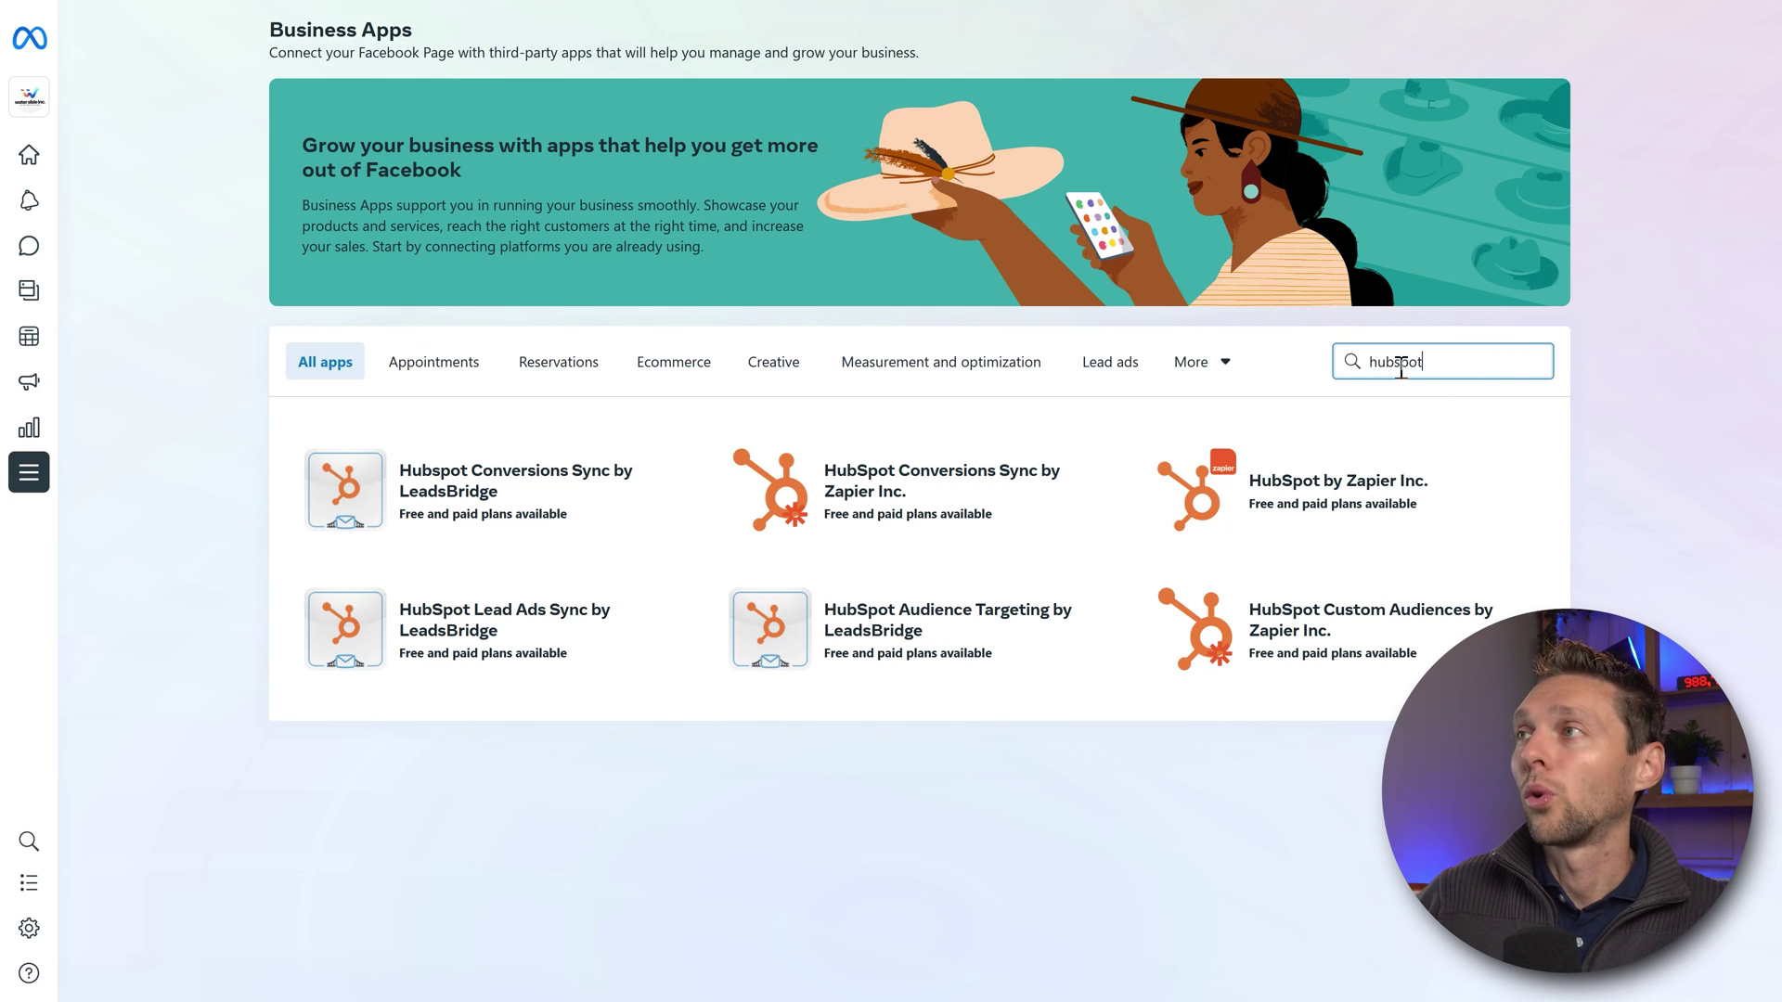
{"action": "key", "text": "BackSpace"}
{"action": "type", "text": "zoho"}
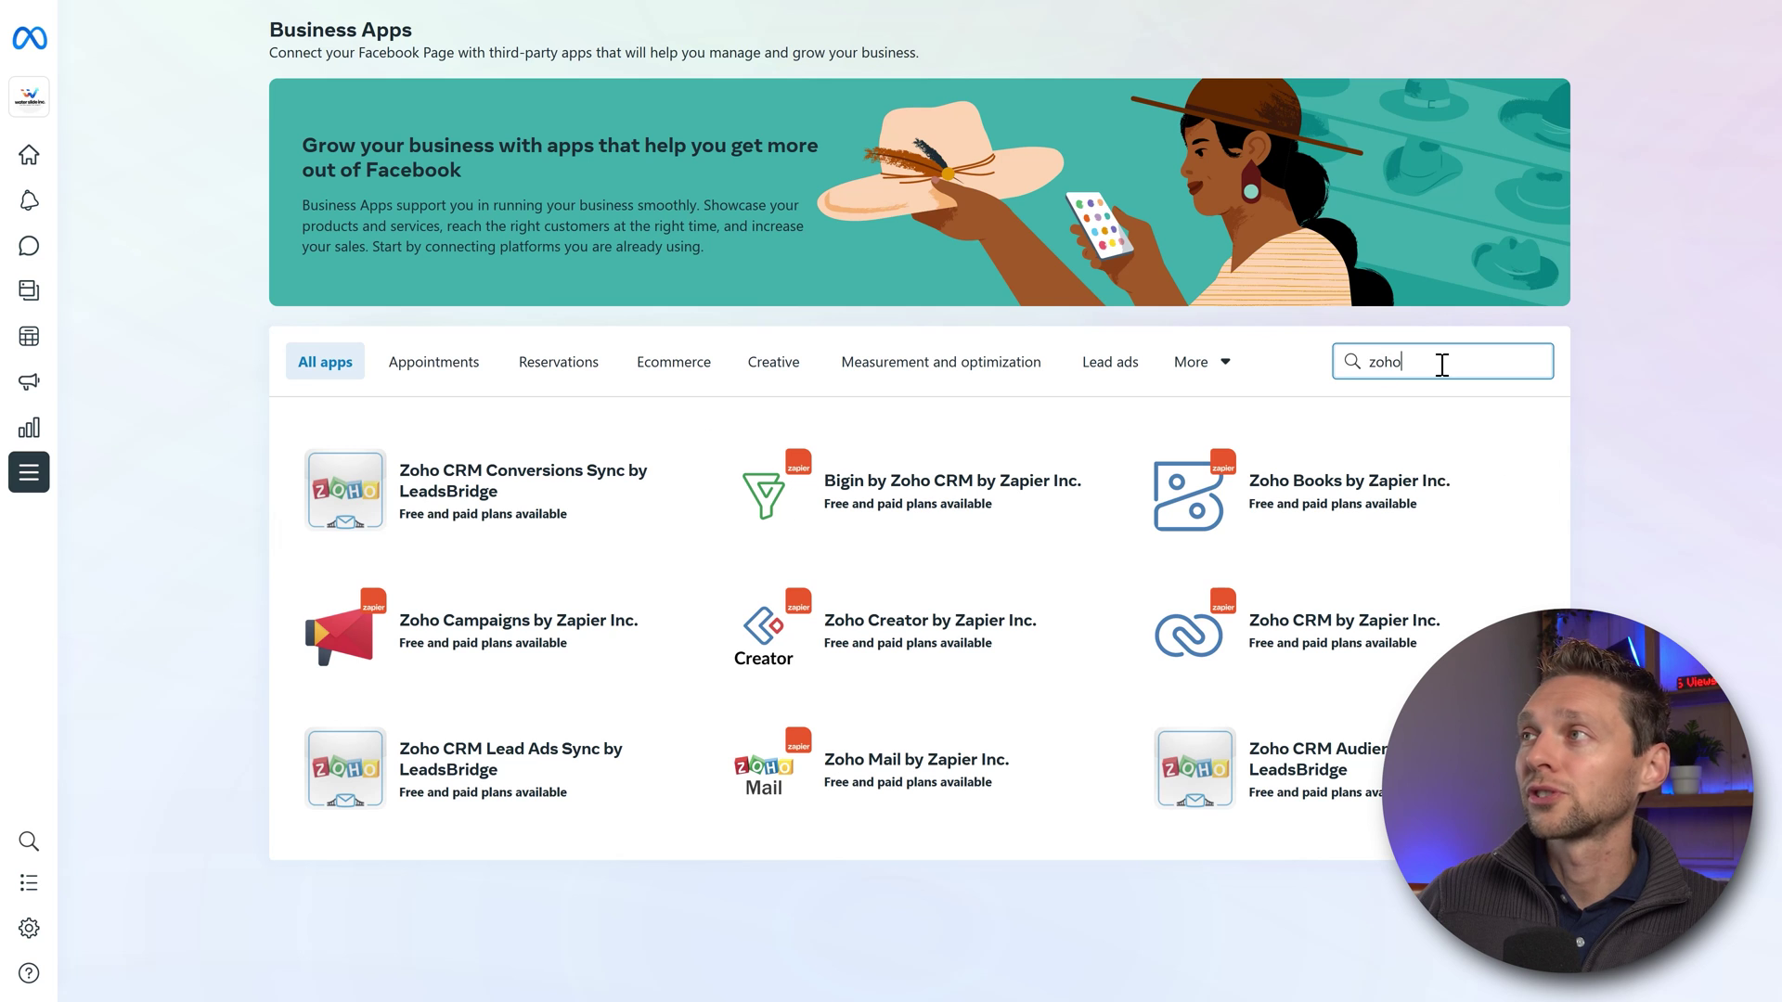
{"action": "left_click_drag", "start_coordinate": [1441, 362], "coordinate": [1360, 374]}
{"action": "type", "text": "active"}
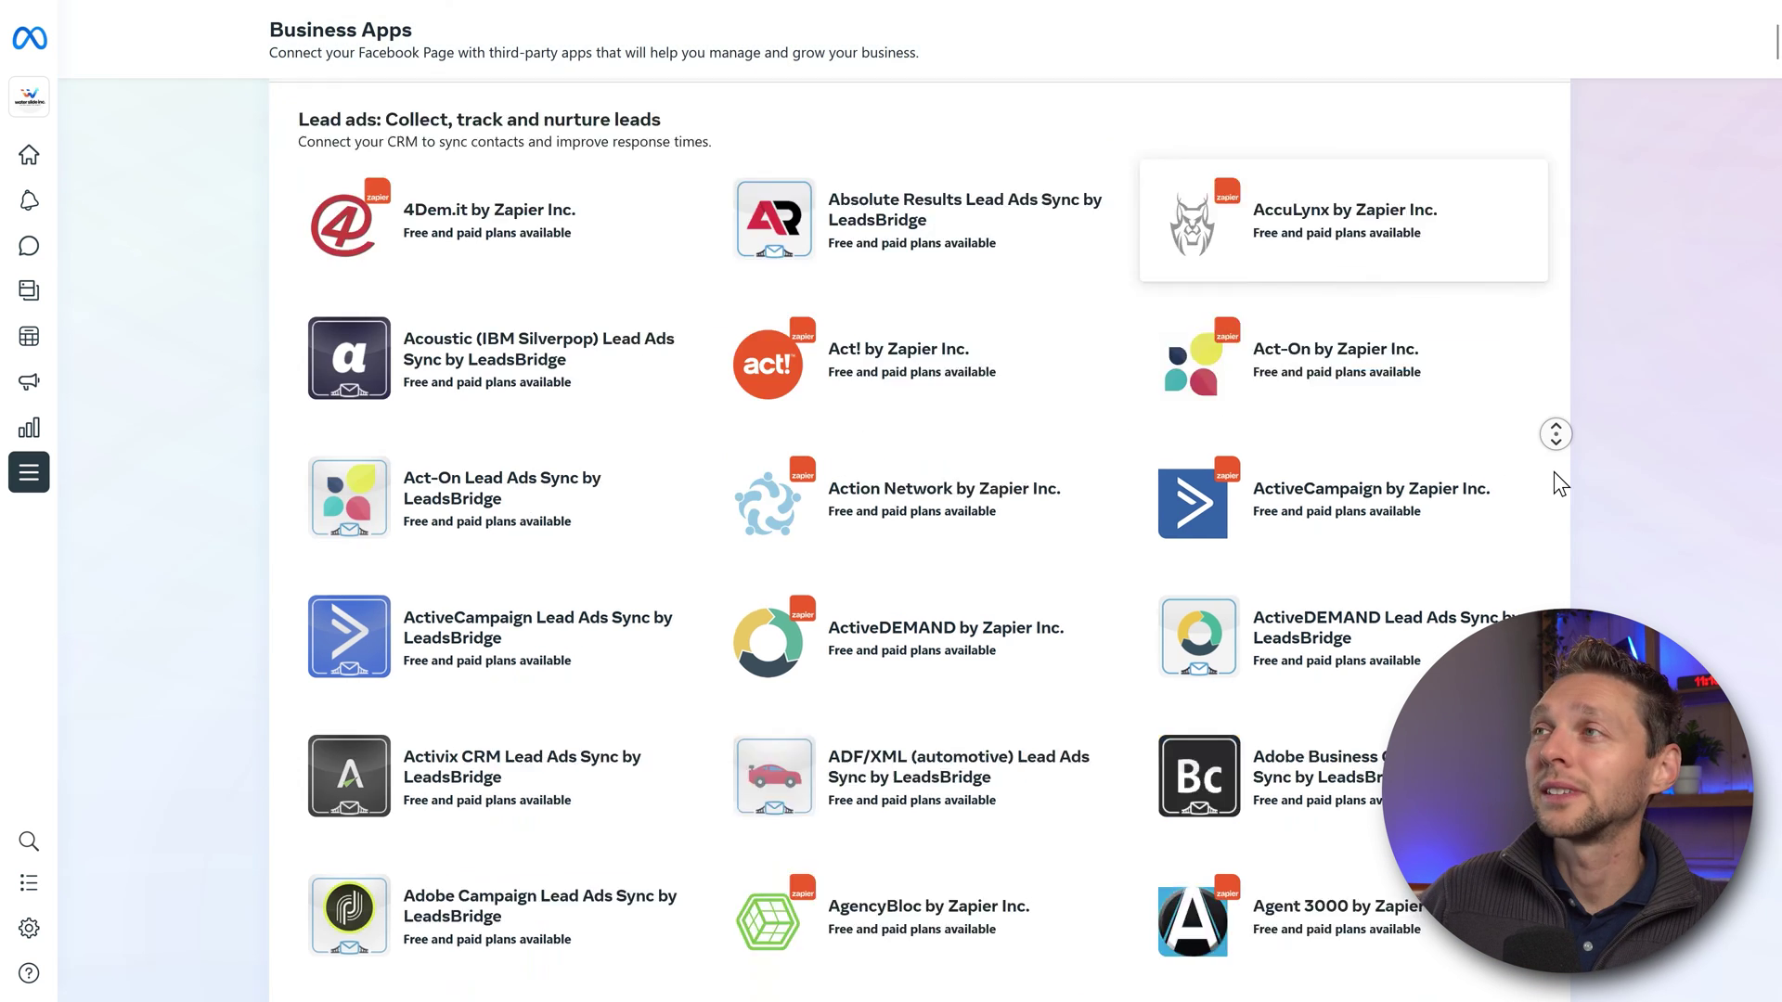
- Scroll through the matching apps list, then open the Page Recommendation settings
{"action": "scroll", "coordinate": [1556, 433], "scroll_direction": "down", "scroll_amount": 6}
{"action": "scroll", "coordinate": [1555, 433], "scroll_direction": "down", "scroll_amount": 15}
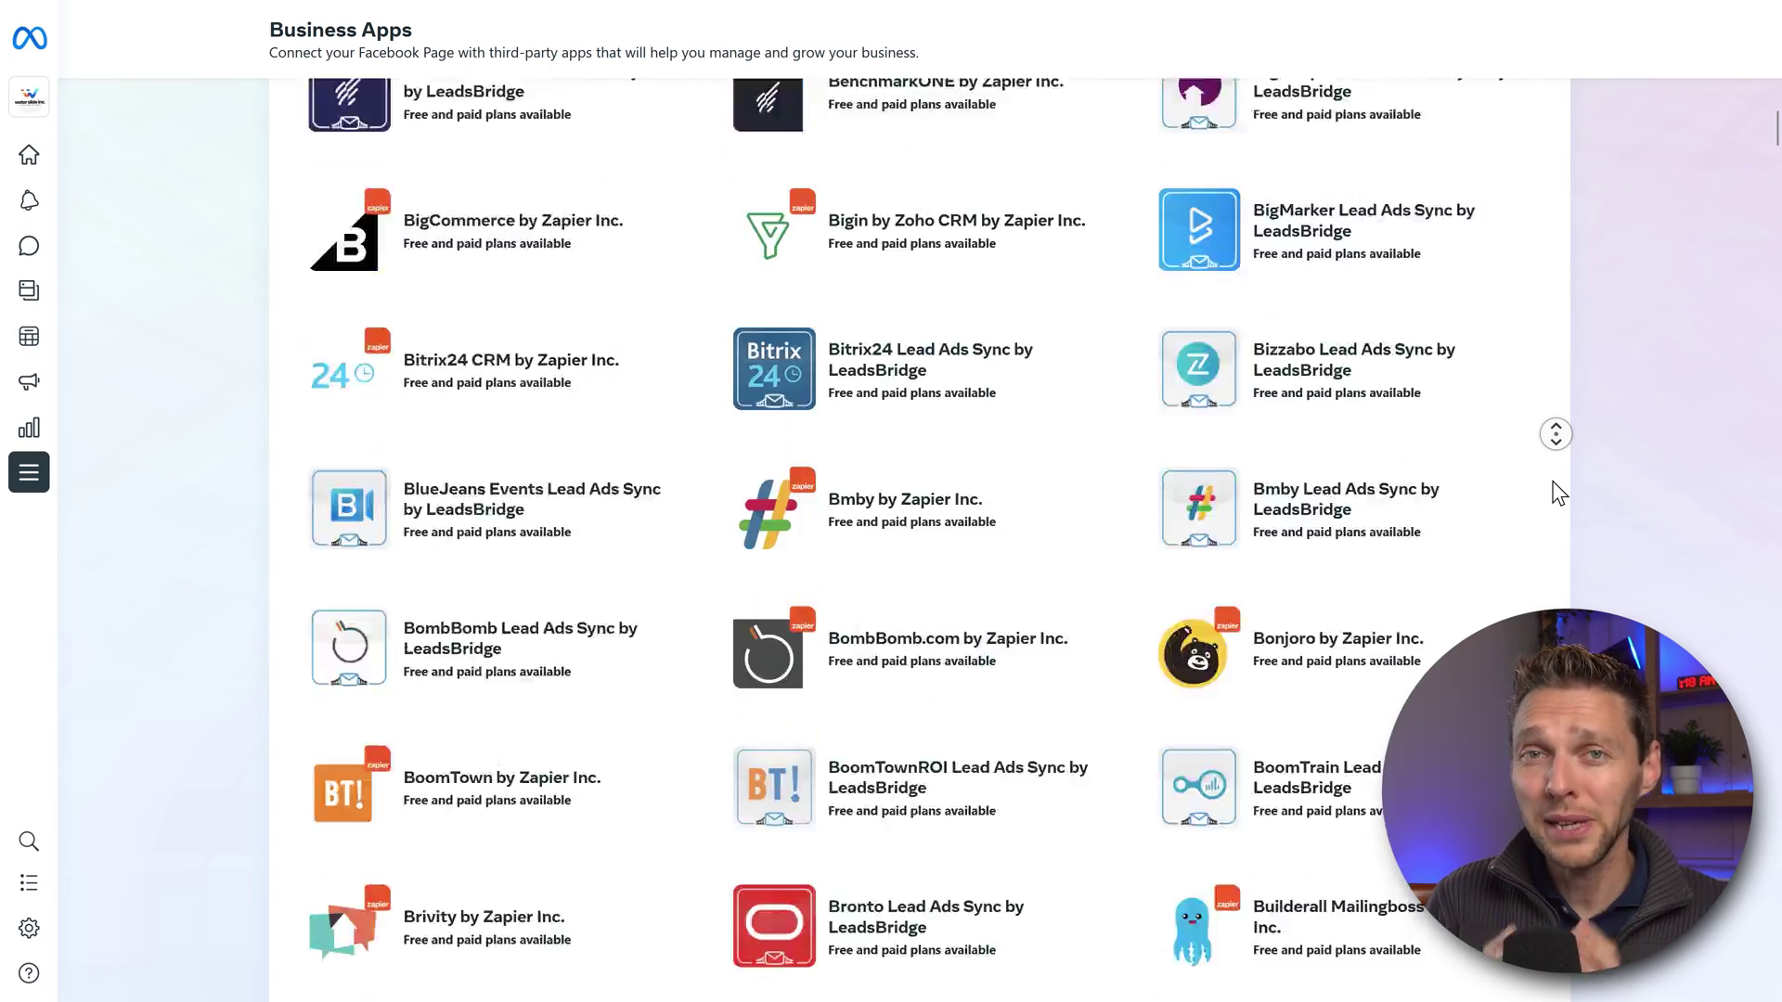
{"action": "scroll", "coordinate": [1555, 433], "scroll_direction": "down", "scroll_amount": 20}
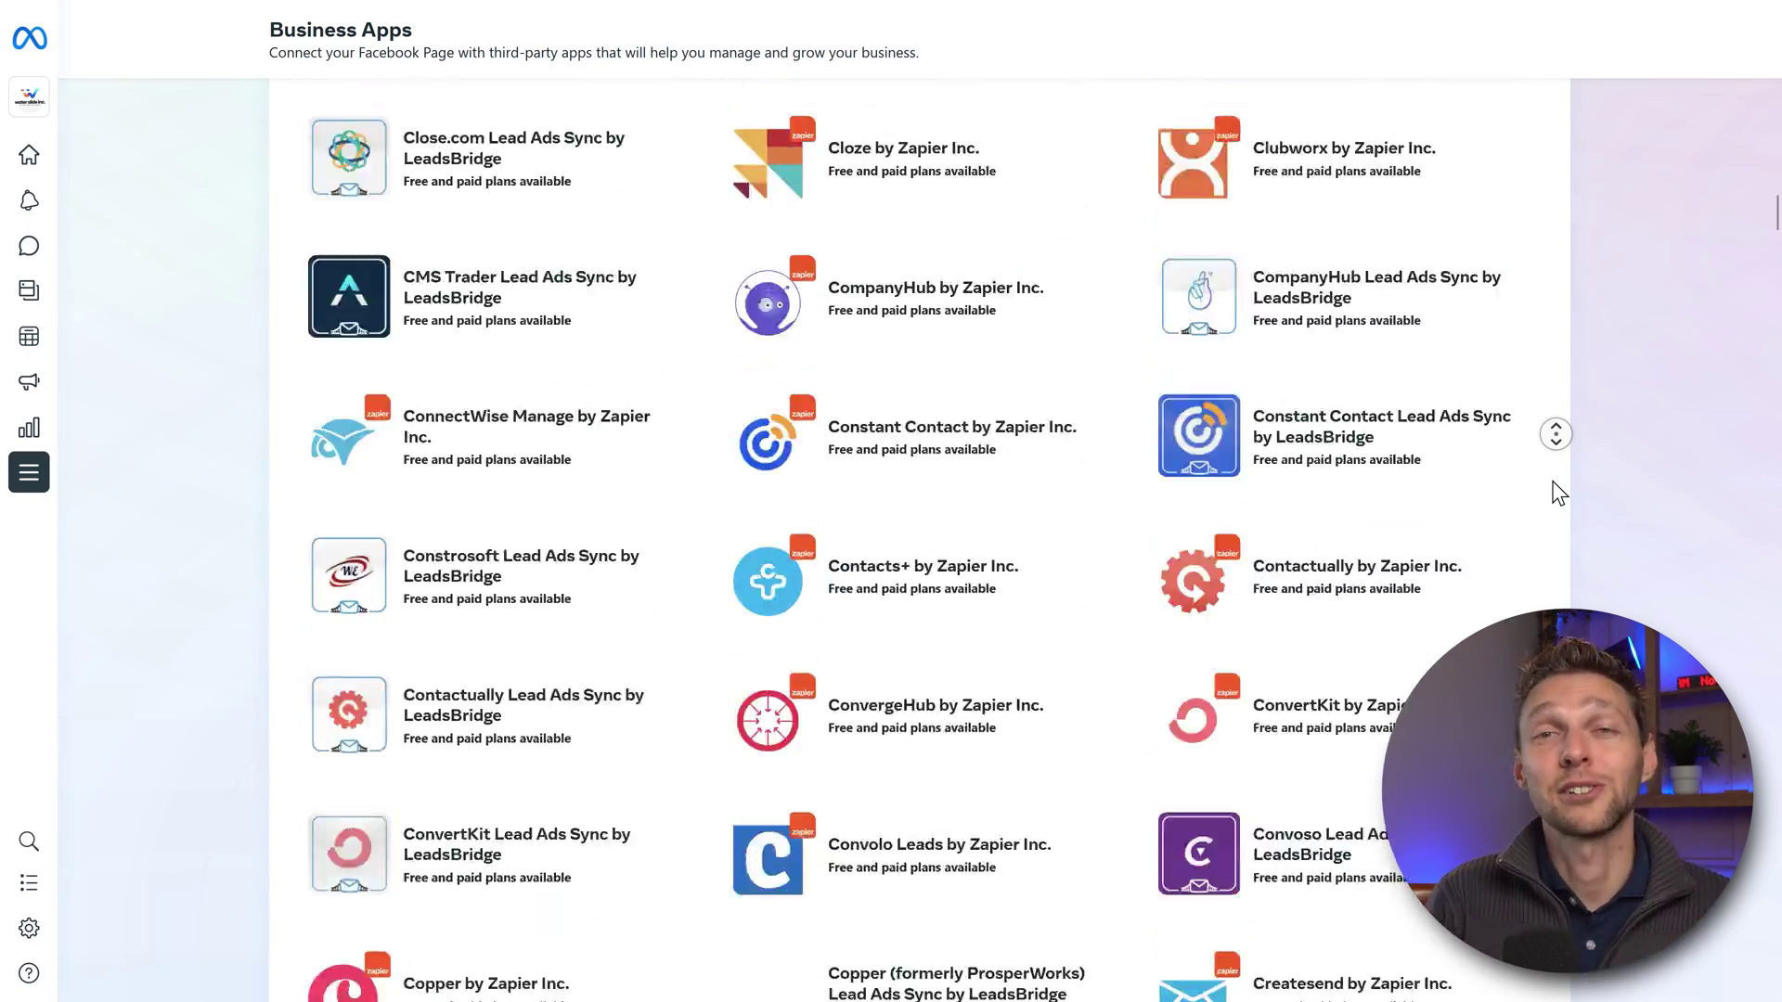
{"action": "scroll", "coordinate": [1556, 433], "scroll_direction": "down", "scroll_amount": 20}
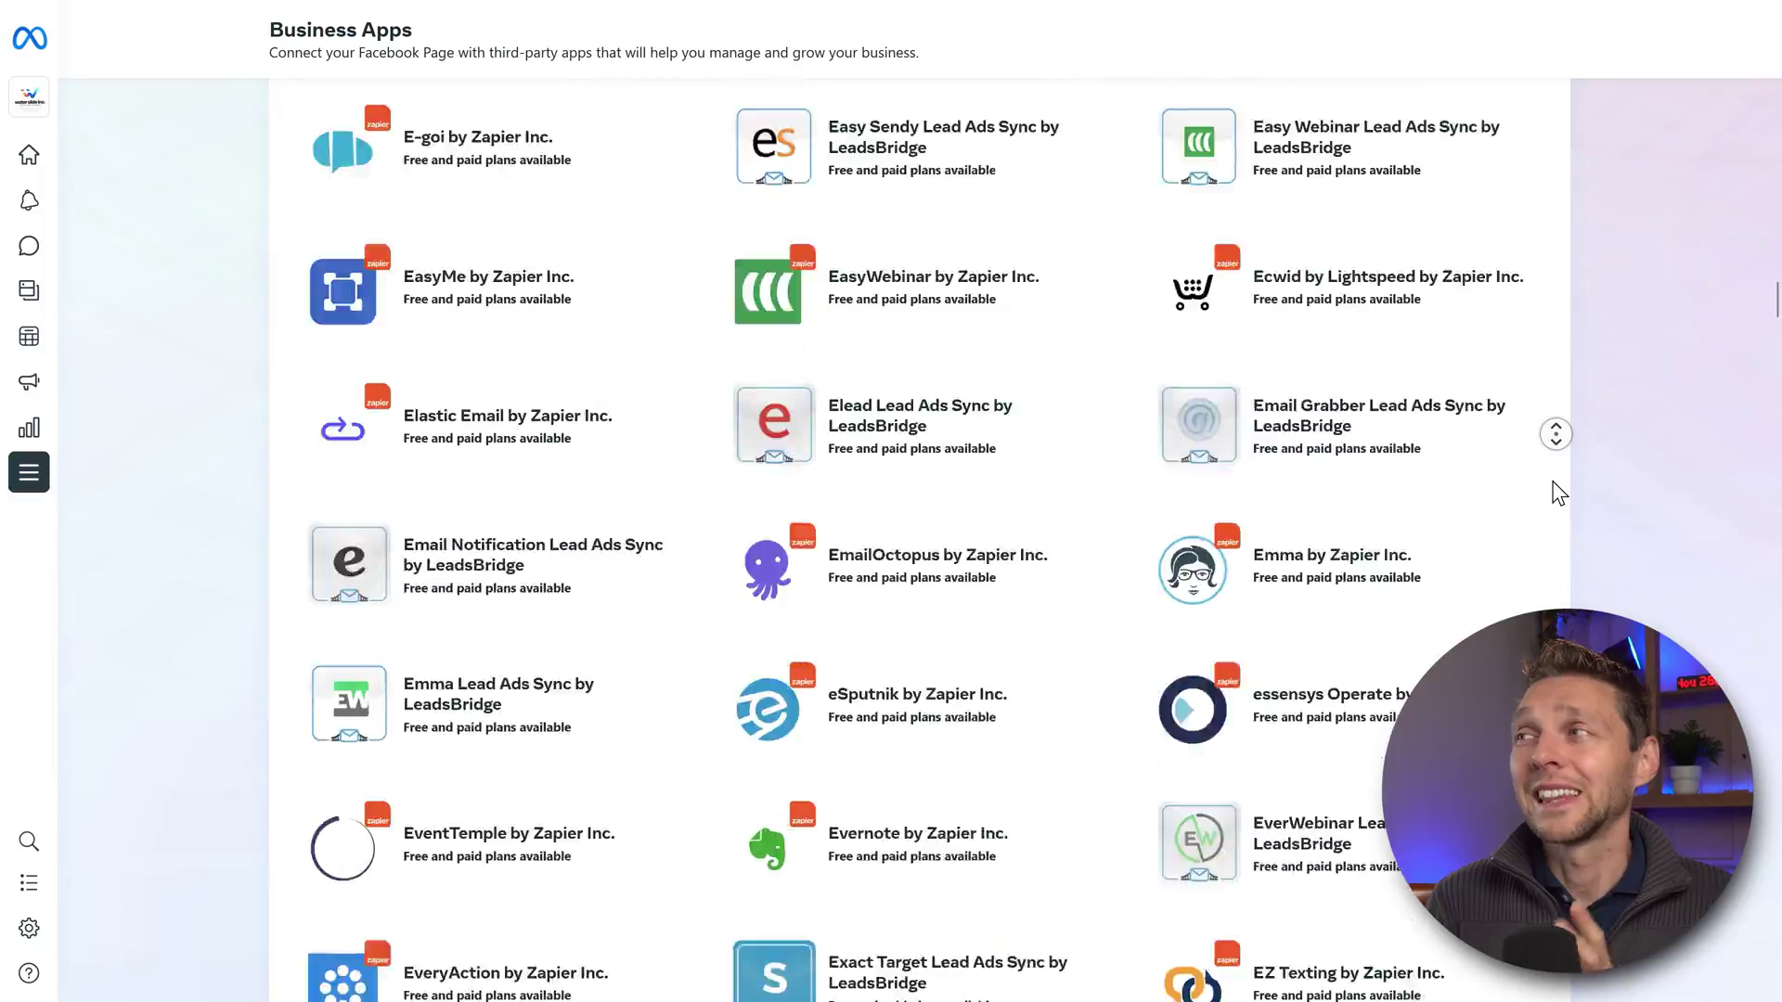
{"action": "scroll", "coordinate": [1556, 434], "scroll_direction": "down", "scroll_amount": 20}
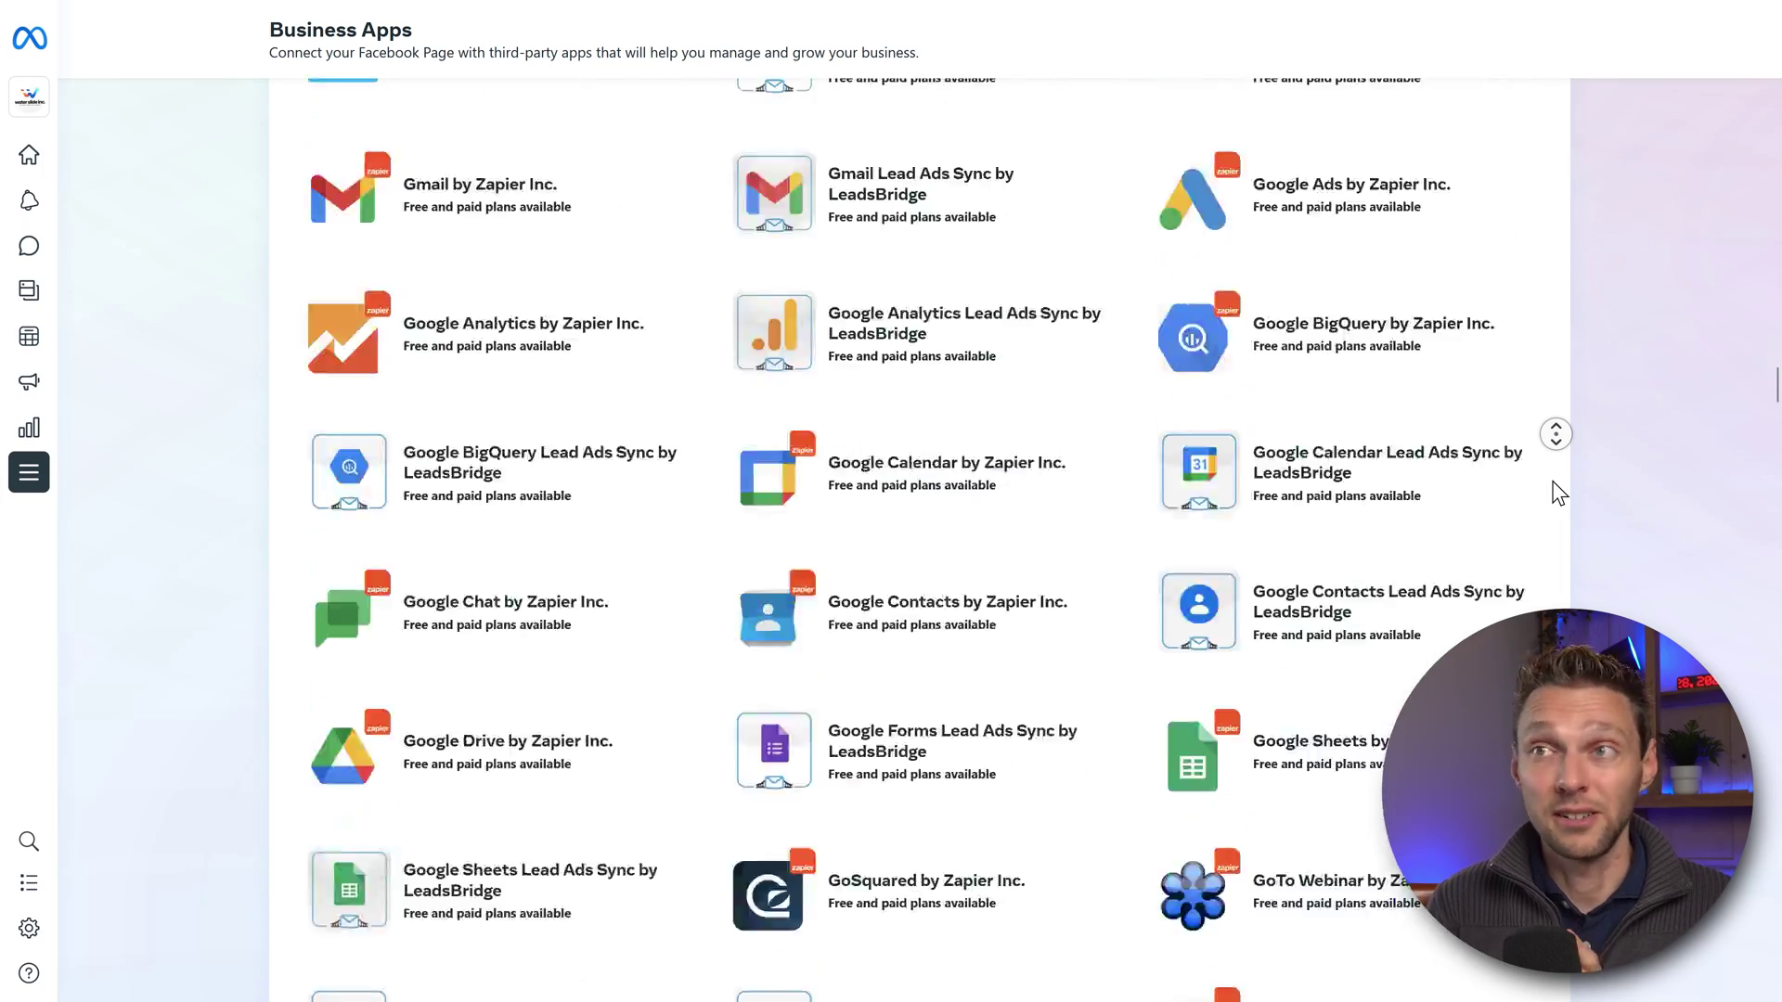
{"action": "scroll", "coordinate": [1556, 433], "scroll_direction": "down", "scroll_amount": 20}
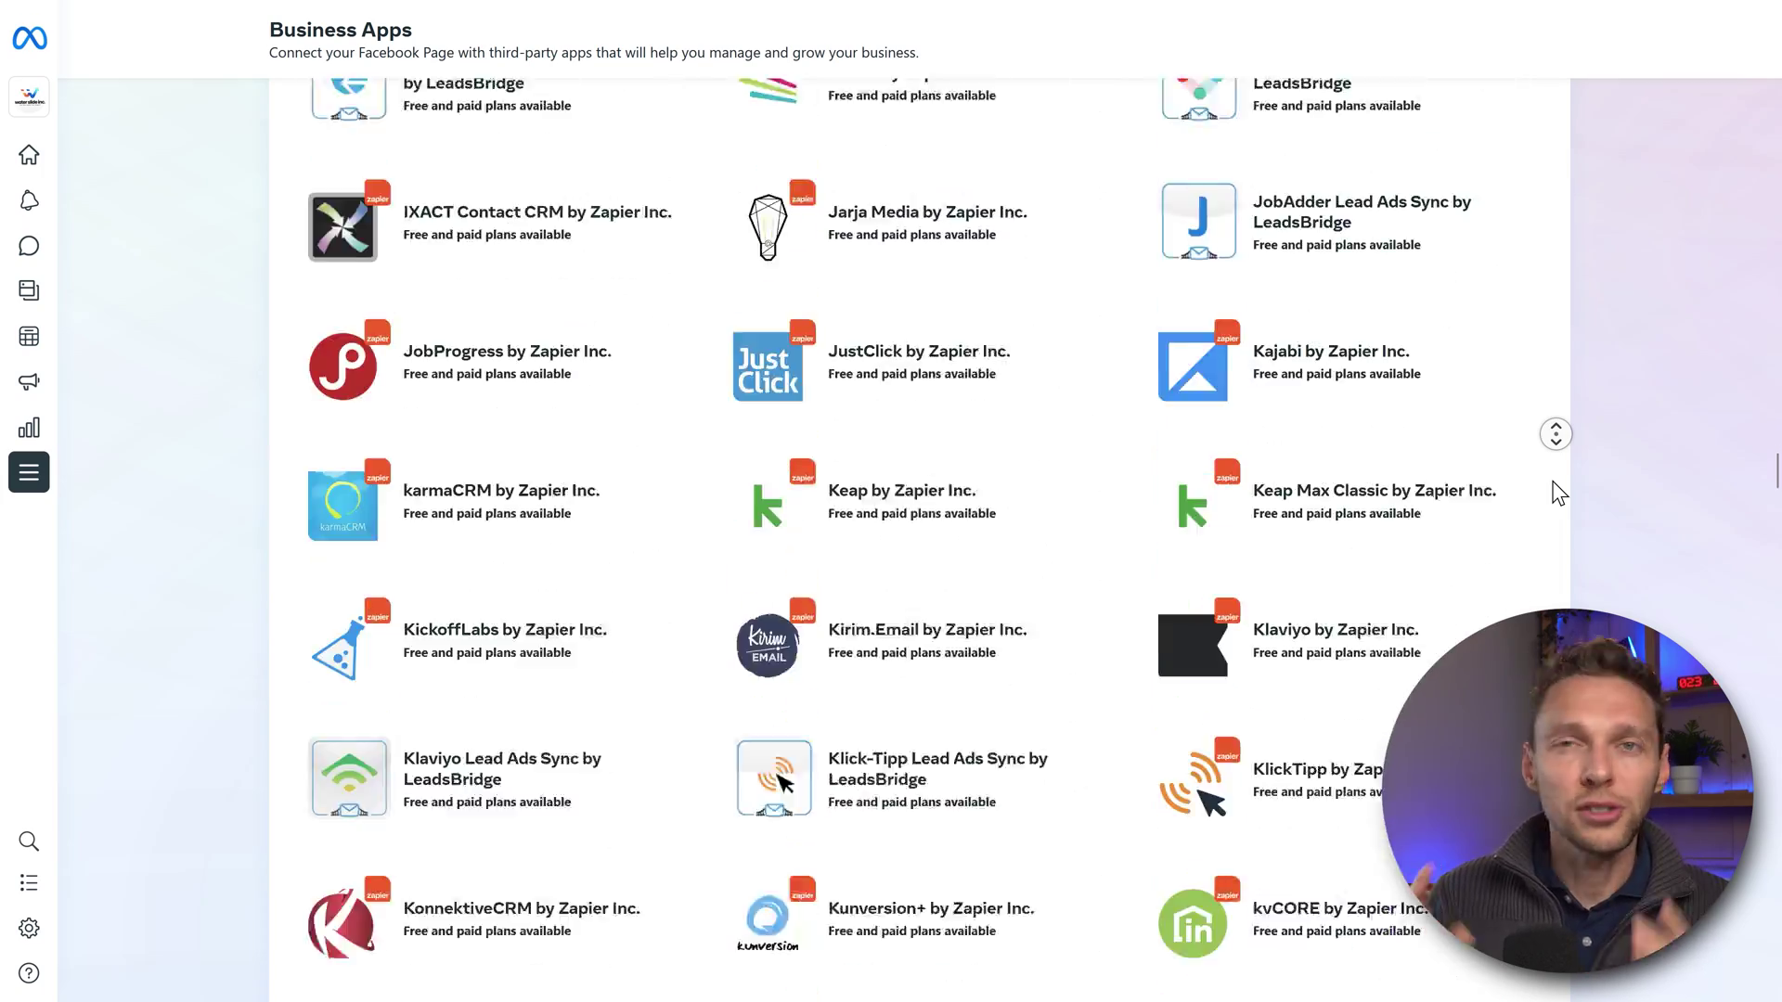
{"action": "scroll", "coordinate": [1556, 433], "scroll_direction": "down", "scroll_amount": 20}
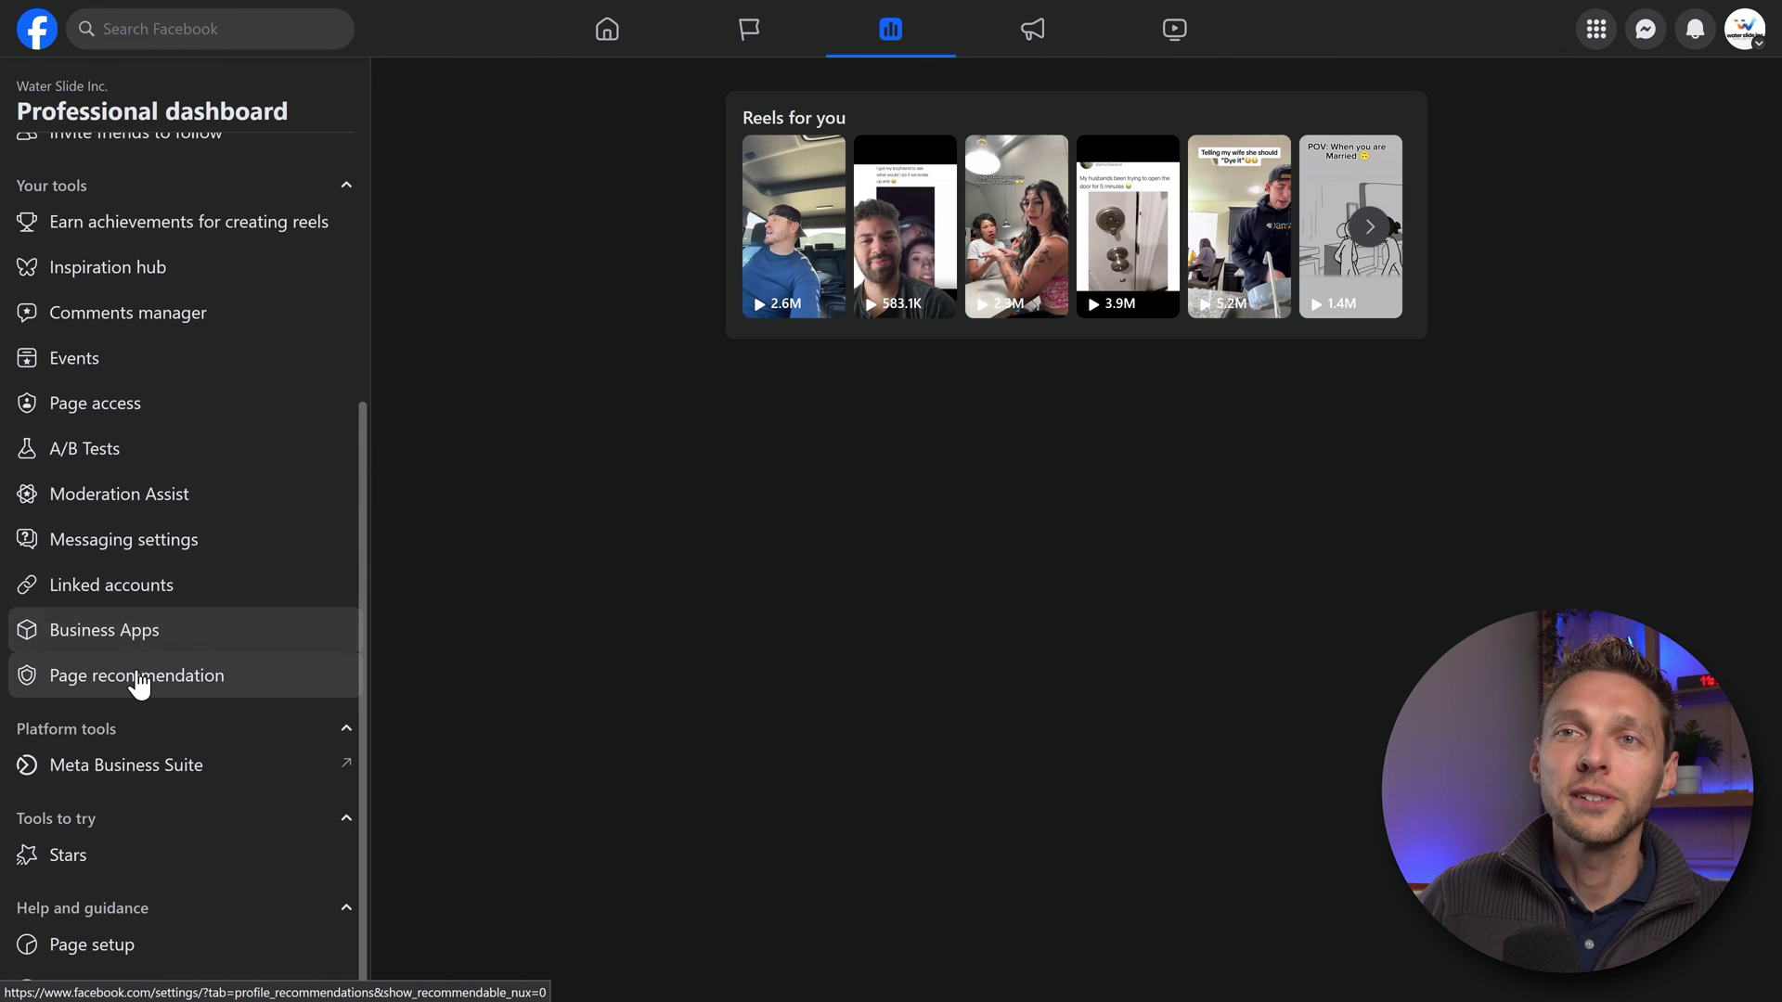
{"action": "left_click", "coordinate": [148, 689]}
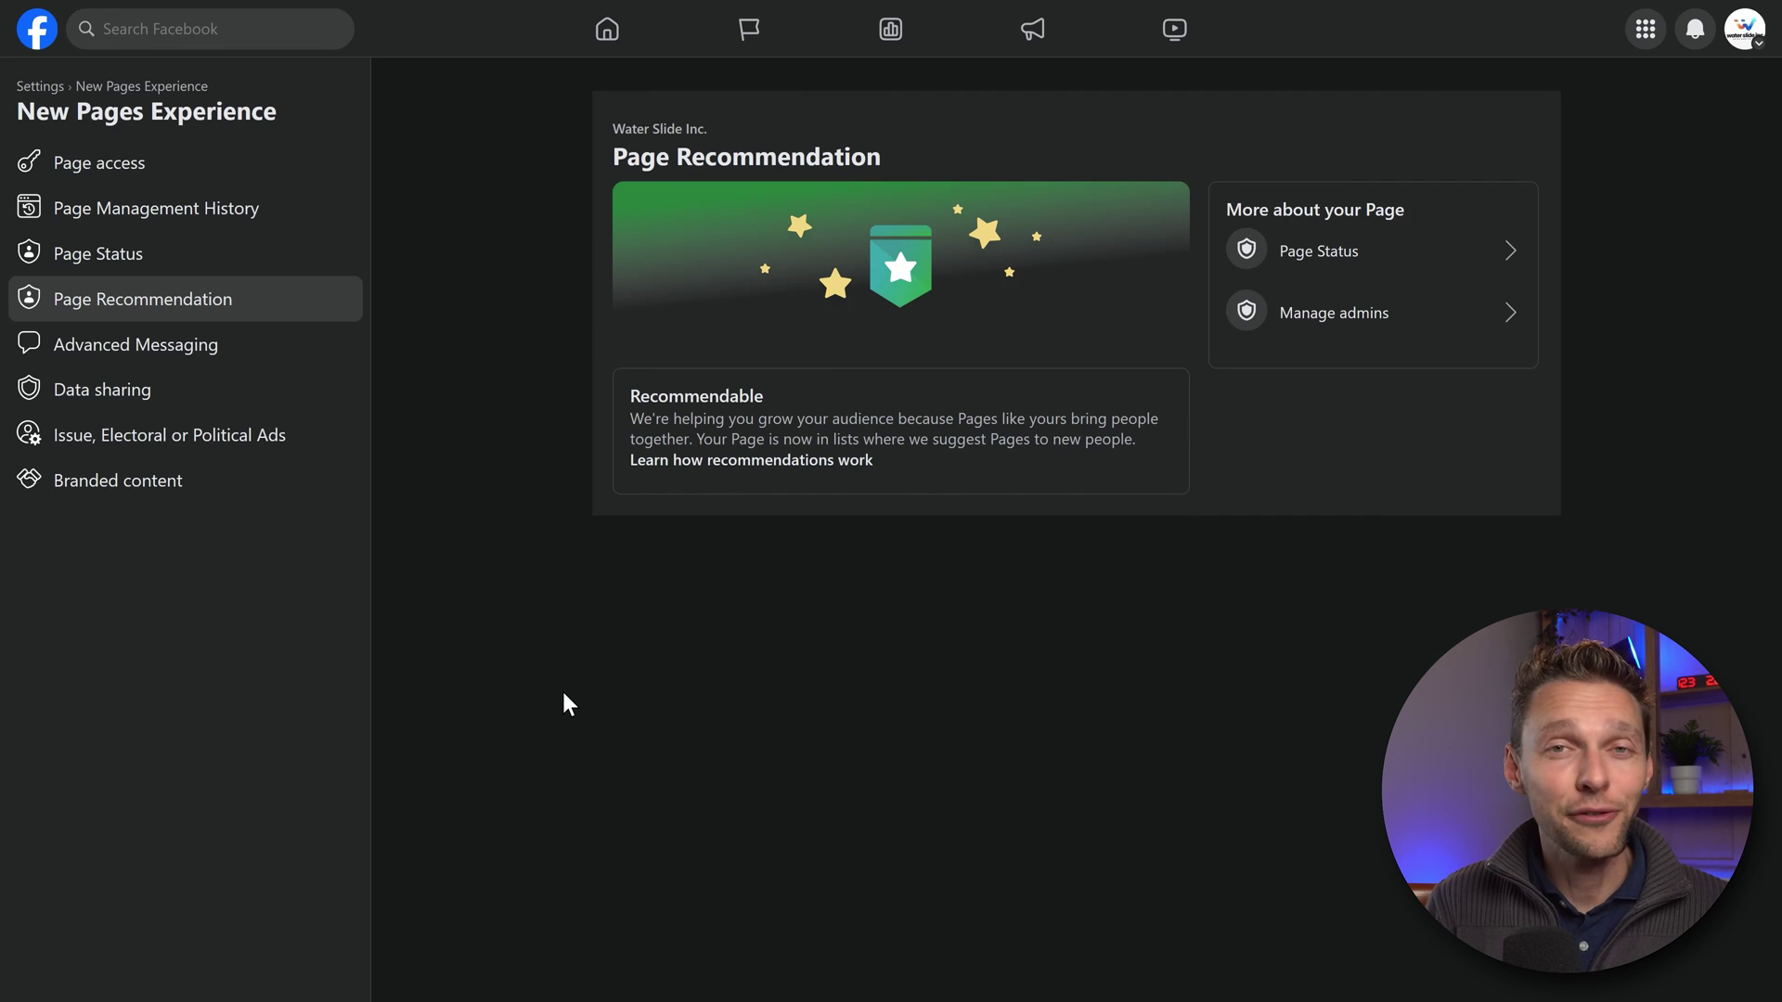